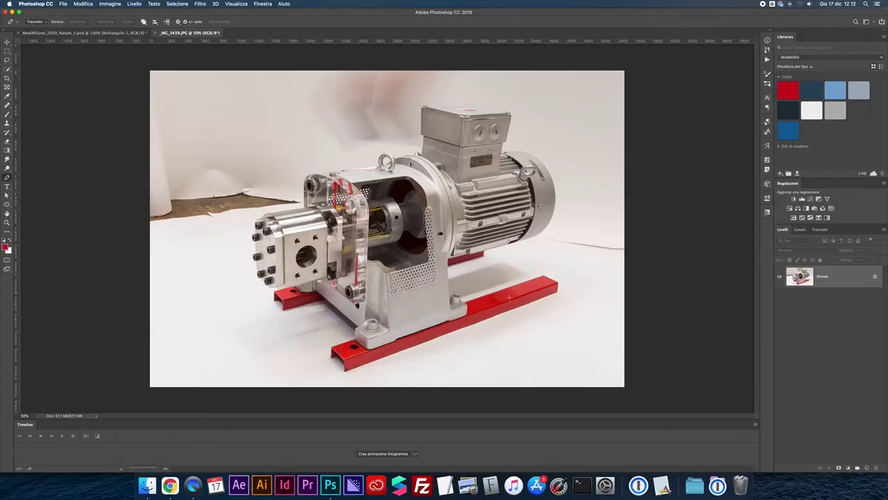
Zoom the pump photo _MC_3439.JPG to 100%
key("super+plus")
key("super+plus")
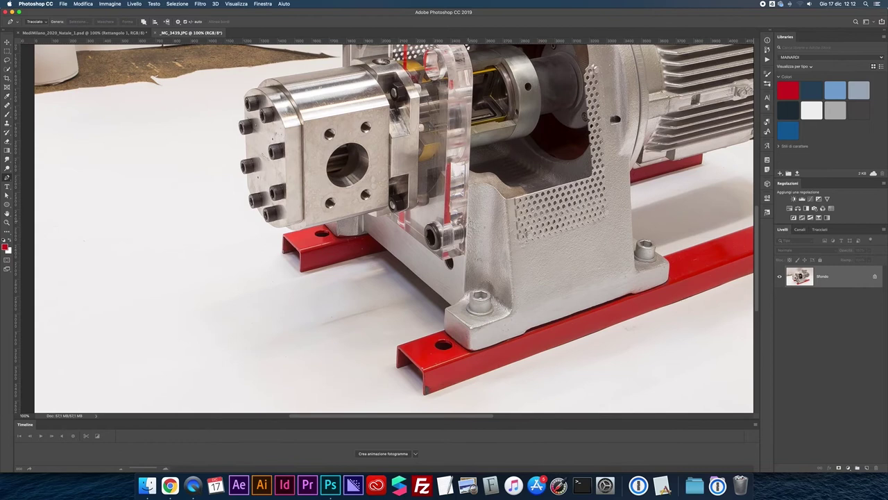
At 200% zoom, start the Pen path at the bracket corner and run it down the bracket edge
key("super+plus")
key("super+plus")
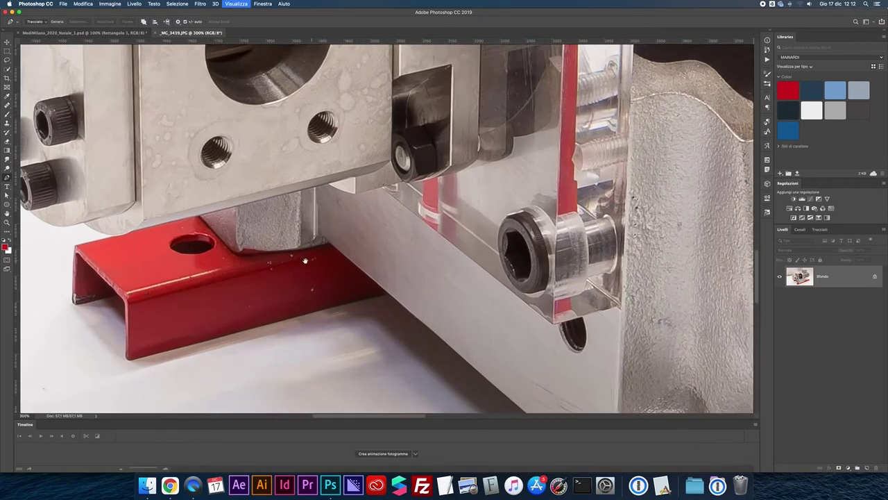
left_click(408, 232)
scroll(485, 292, "down", 5)
scroll(486, 292, "right", 5)
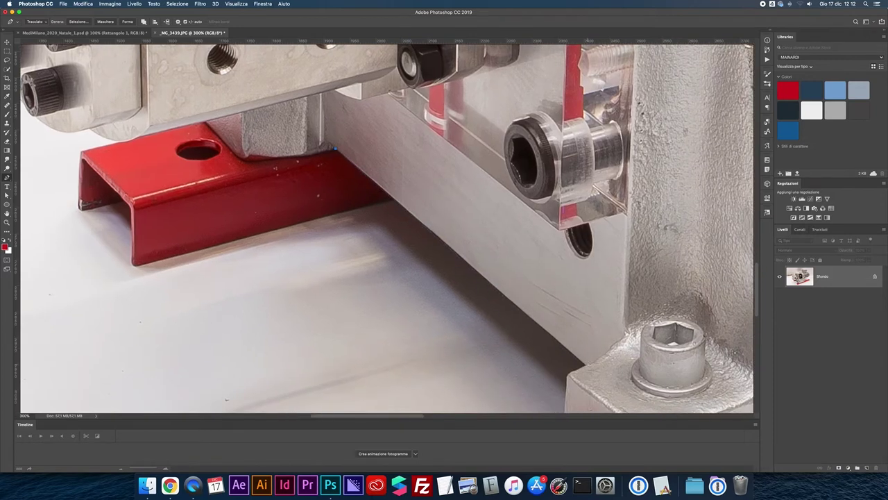
scroll(387, 229, "down", 3)
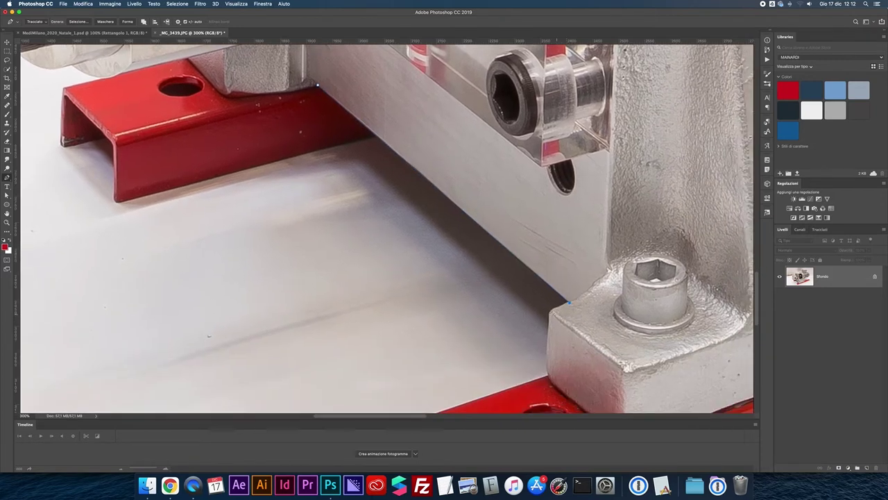
left_click(549, 376)
scroll(527, 384, "down", 5)
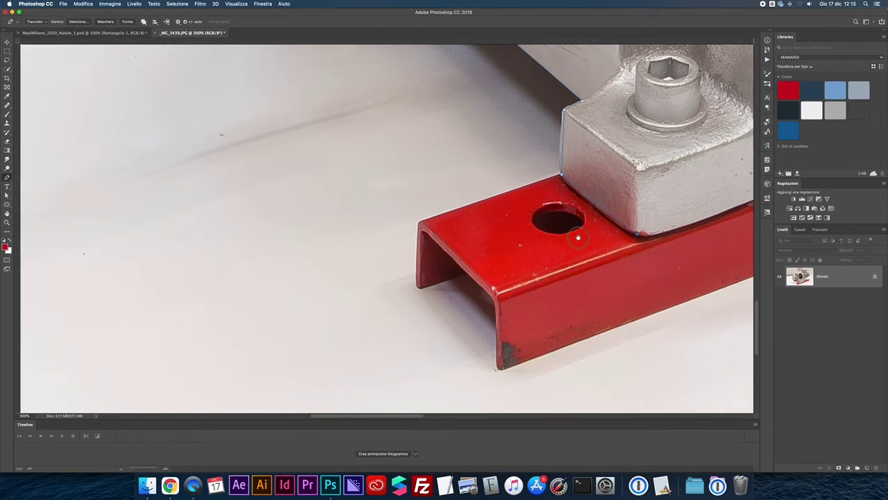
scroll(654, 235, "right", 10)
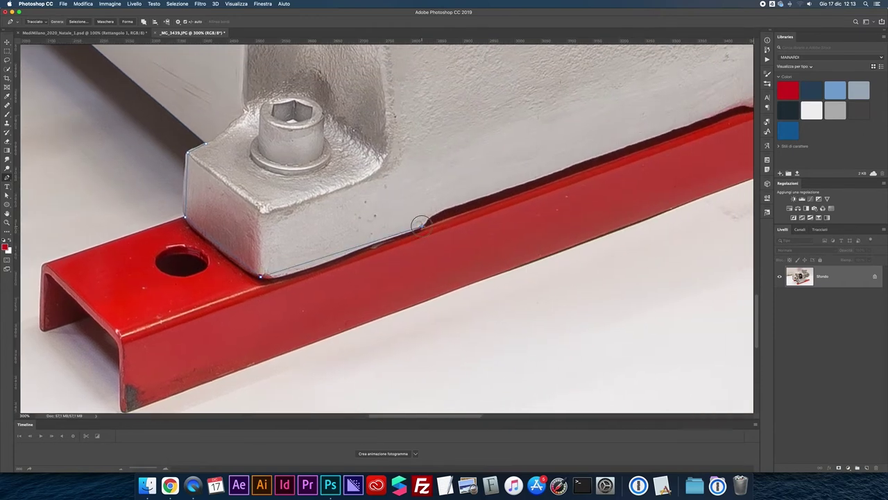
left_click_drag(435, 212, 445, 209)
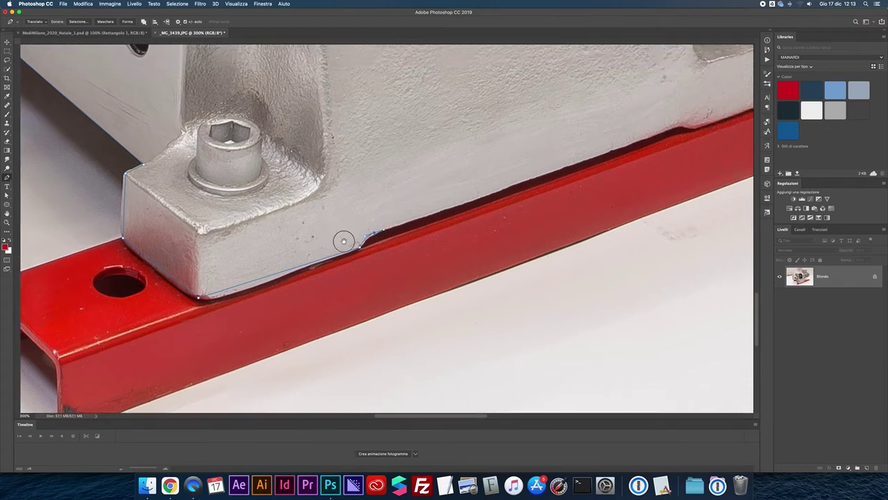
scroll(445, 208, "right", 10)
Trace the path along the bolt block's bottom, up its right edge and on to the bolt
left_click(277, 261)
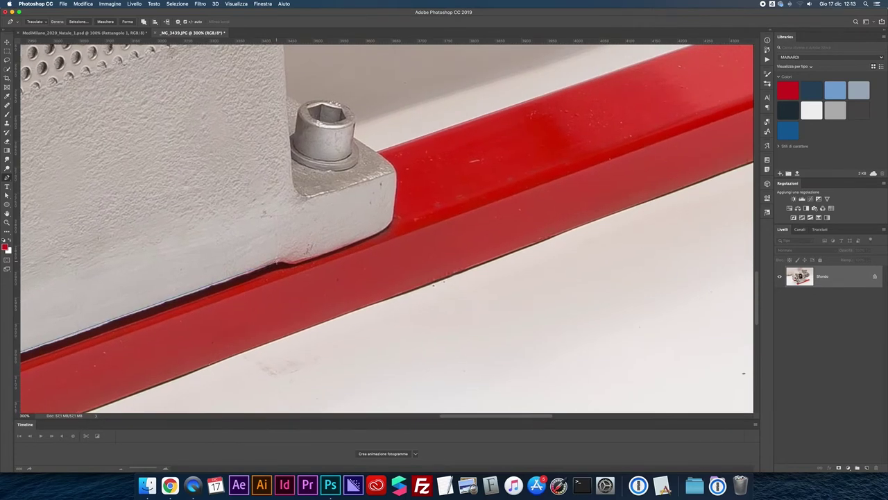
left_click(294, 264)
left_click(386, 228)
left_click(393, 217)
left_click(396, 176)
left_click_drag(378, 151, 362, 146)
left_click(358, 140)
Add a smooth anchor along the bolt's top edge, undoing a misplaced one
scroll(332, 198, "left", 2)
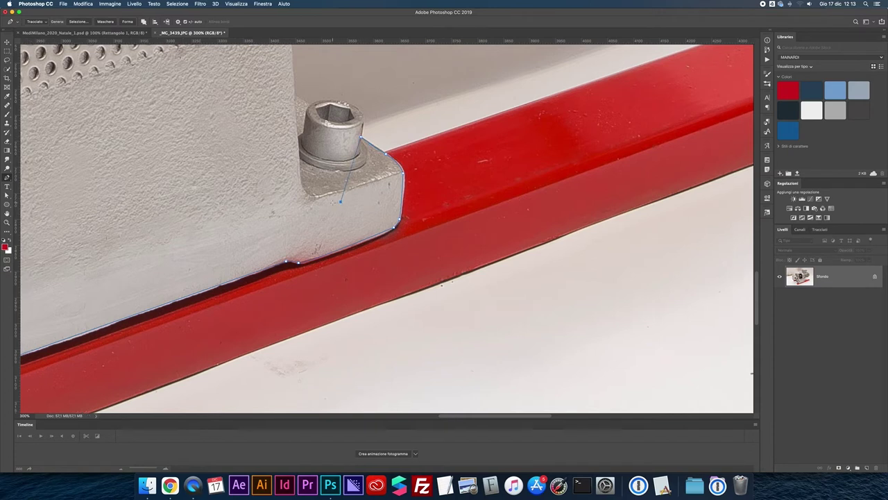
scroll(332, 202, "up", 5)
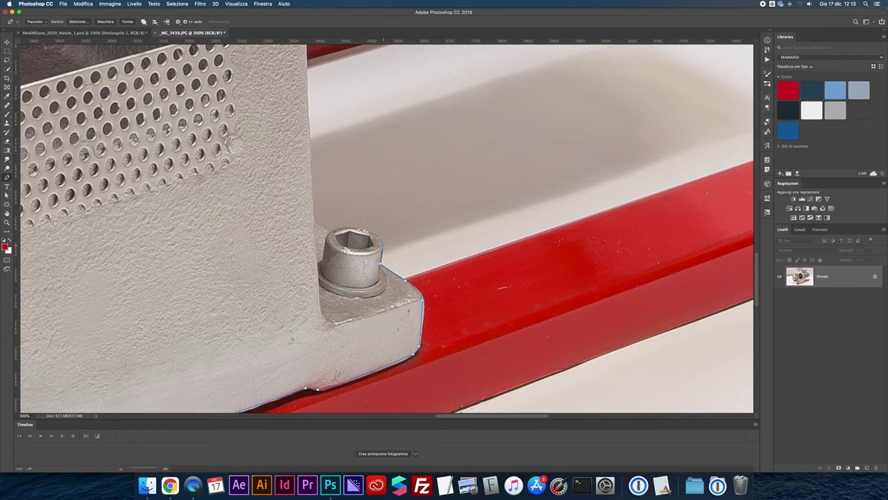
left_click_drag(332, 230, 290, 248)
key("ctrl+z")
left_click_drag(361, 228, 342, 226)
Run the path up the housing, along the red bar's top and under the motor housing
scroll(317, 189, "up", 5)
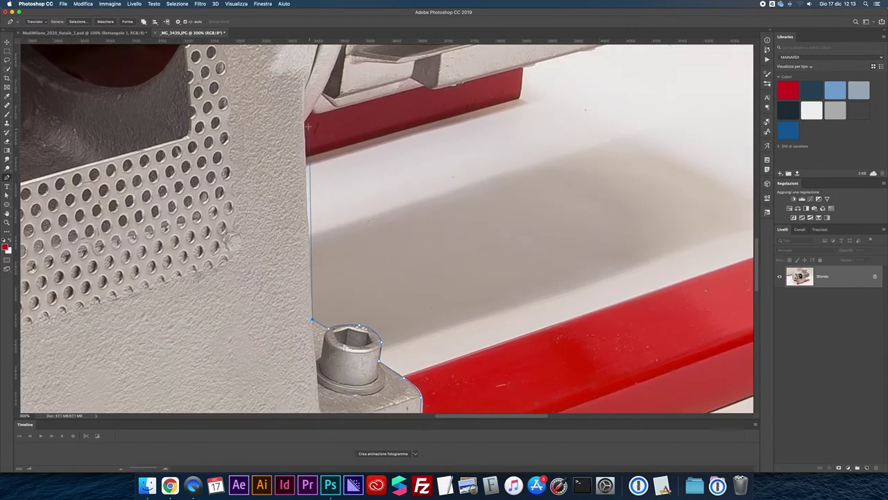
left_click(303, 121)
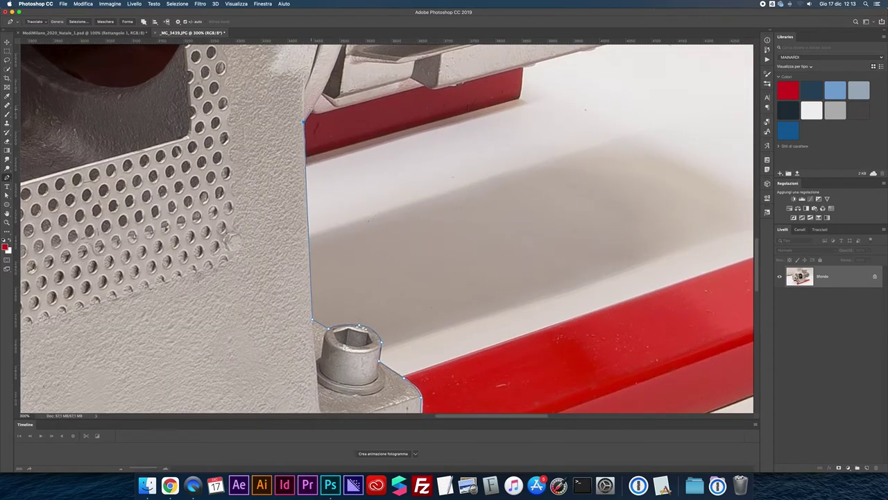
left_click_drag(312, 110, 318, 111)
mouse_move(424, 85)
left_mouse_down()
mouse_move(437, 88)
mouse_move(306, 160)
left_mouse_up()
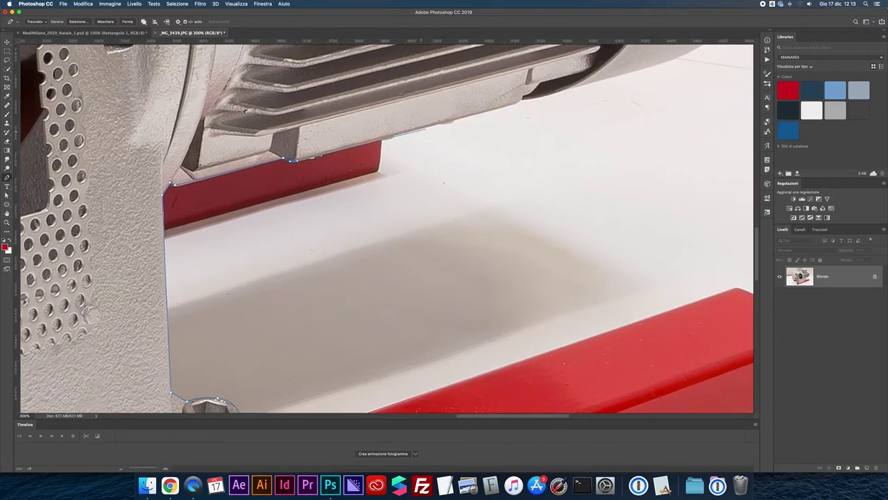
left_click(522, 102)
left_click_drag(535, 92, 460, 127)
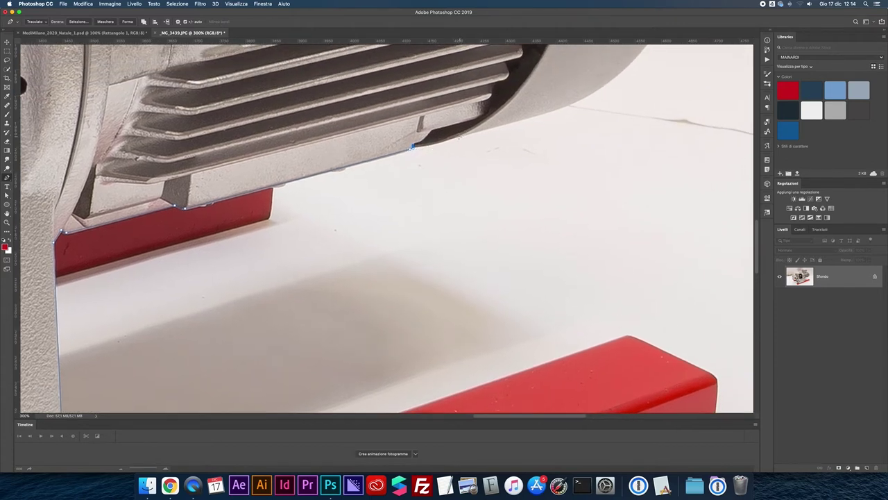
left_click_drag(458, 136, 490, 126)
Curve the path around the motor's end ring, fine-tuning the curve to its edge
left_click_drag(500, 110, 306, 249)
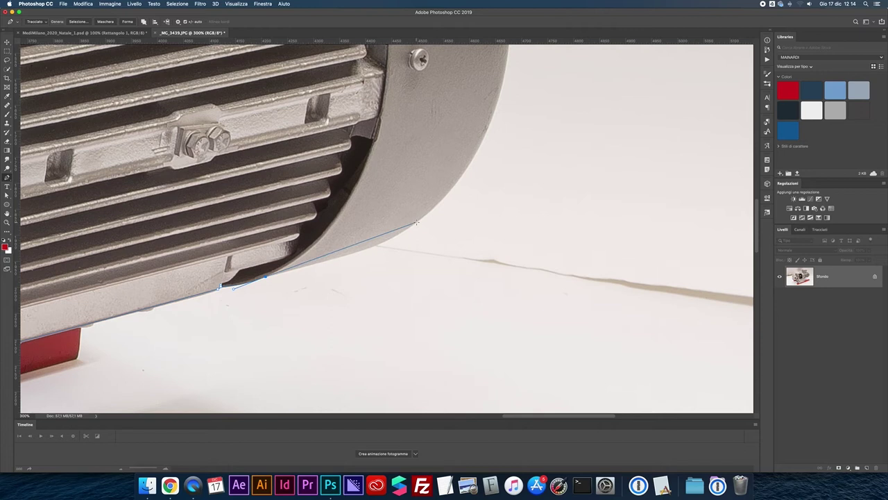
left_click(370, 247)
left_click_drag(448, 174, 375, 244)
left_click(413, 200)
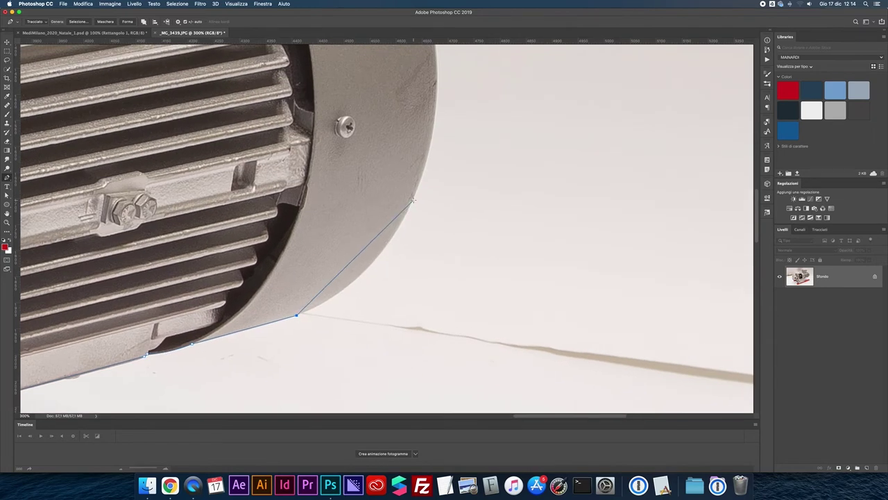
left_click_drag(413, 201, 450, 114)
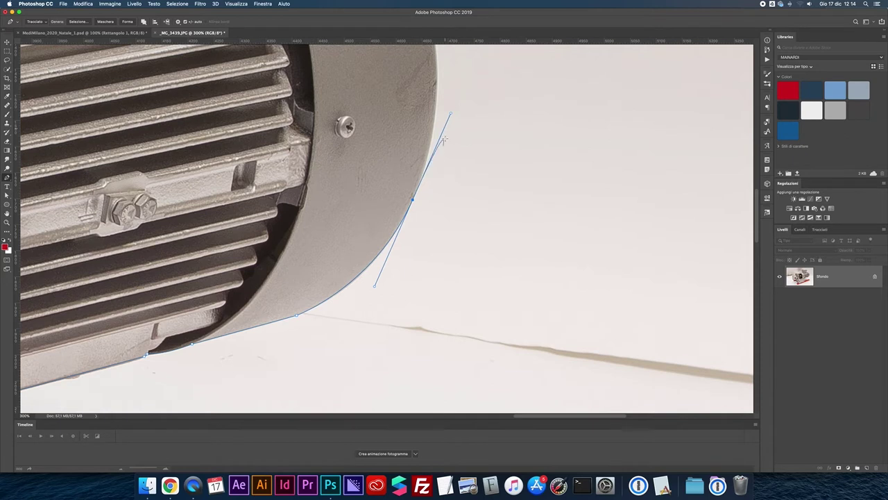
scroll(460, 183, "up", 5)
scroll(455, 131, "up", 4)
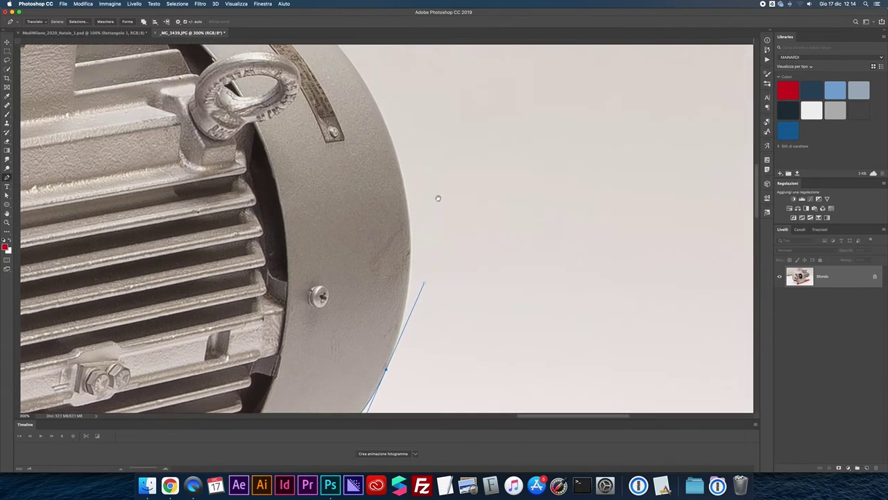
left_click_drag(422, 285, 445, 236)
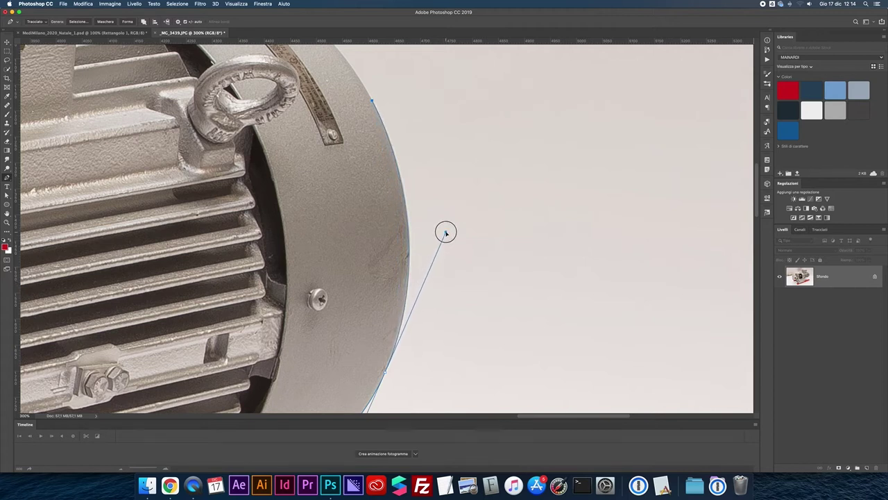
mouse_move(446, 236)
left_mouse_down()
mouse_move(446, 246)
mouse_move(446, 235)
left_mouse_up()
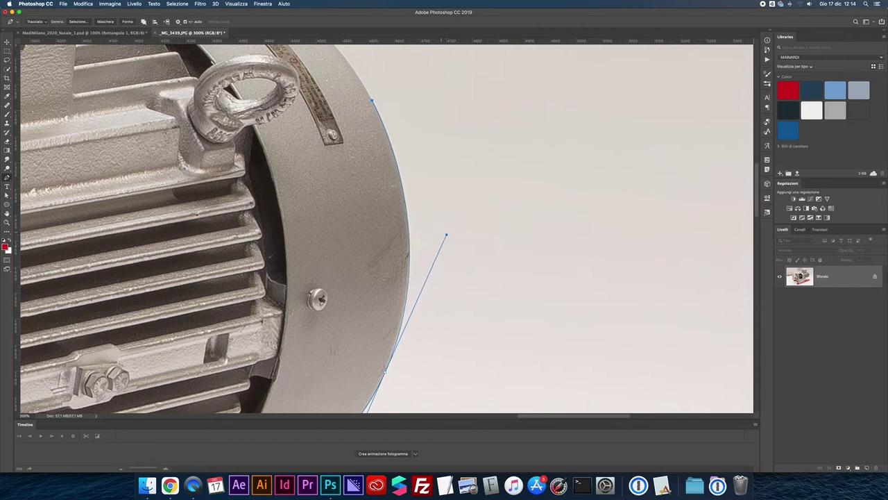
Carry the path across the ring's top onto the top bolt, reshaping that anchor's handles
scroll(234, 176, "up", 5)
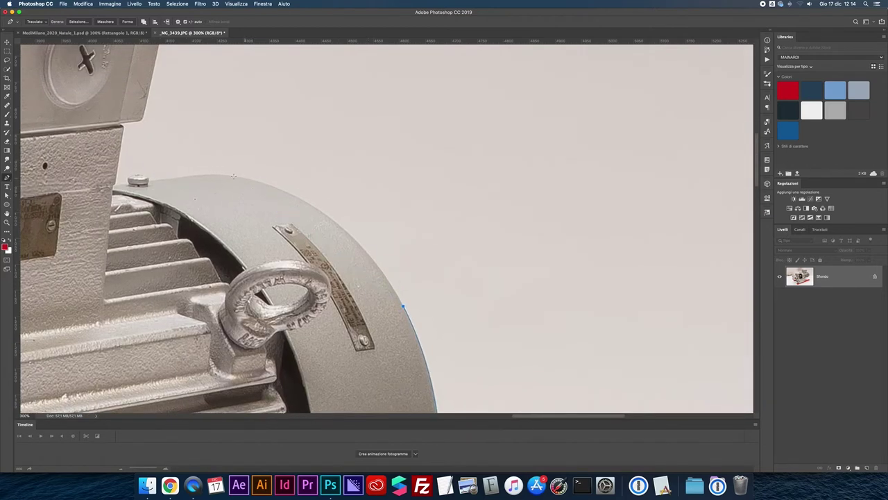
mouse_move(220, 174)
left_mouse_down()
mouse_move(134, 176)
mouse_move(92, 163)
left_mouse_up()
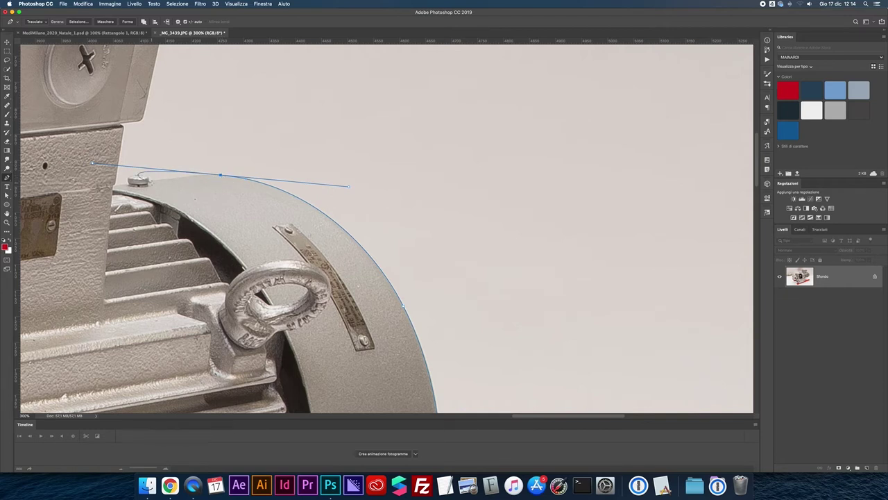
left_click(148, 179)
left_click_drag(92, 163, 150, 179)
left_click(150, 180, "alt")
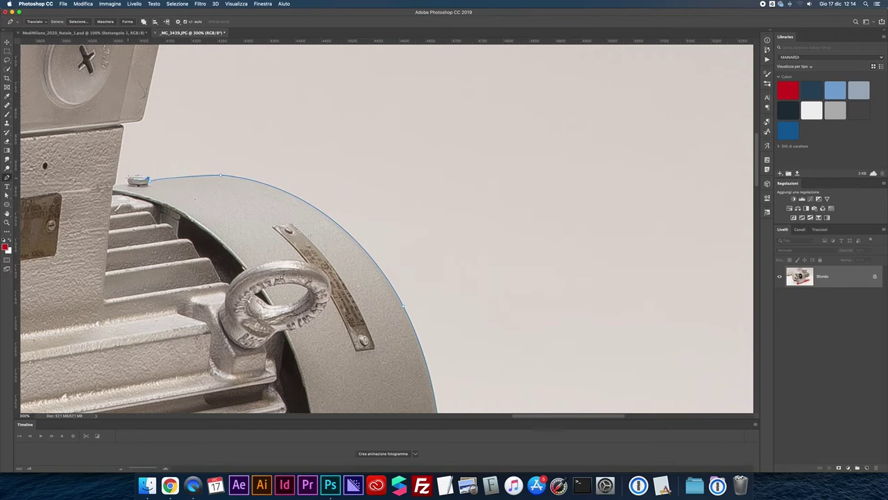
left_click_drag(148, 179, 116, 187)
Trace up the terminal box side to its top corner and over the corner bolt
scroll(129, 132, "up", 5)
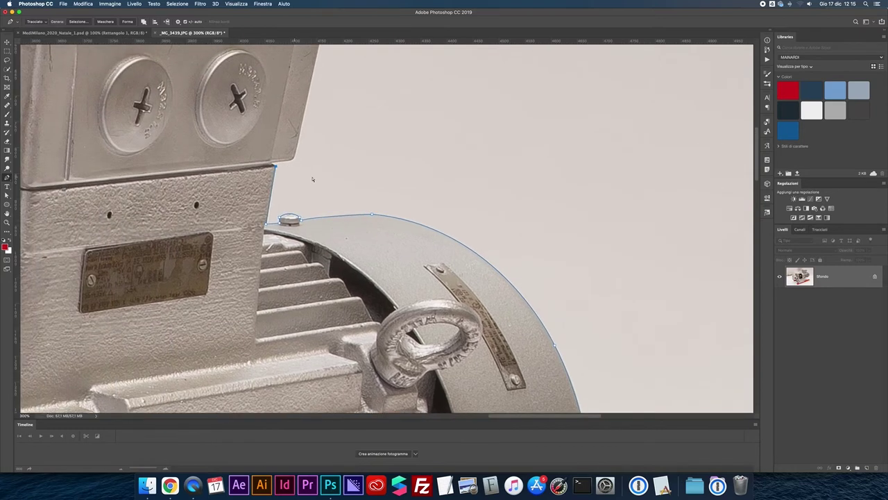
left_click_drag(245, 140, 350, 217)
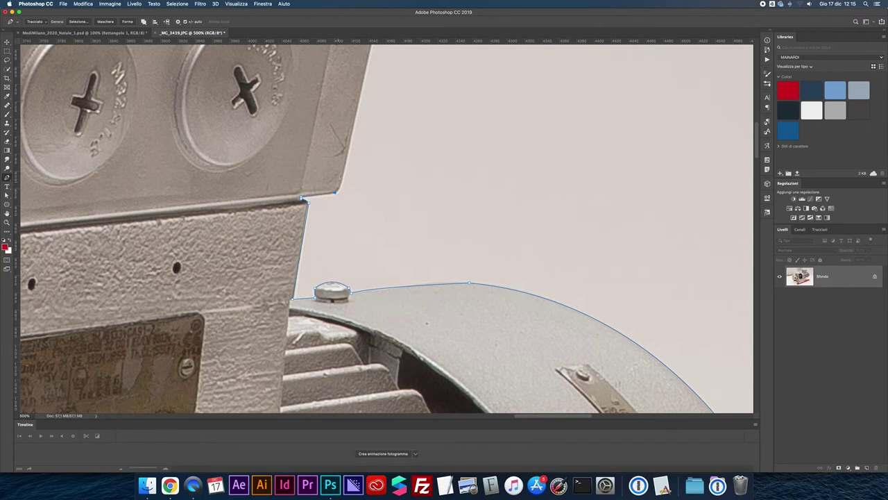
left_click_drag(343, 177, 347, 164)
scroll(327, 298, "up", 5)
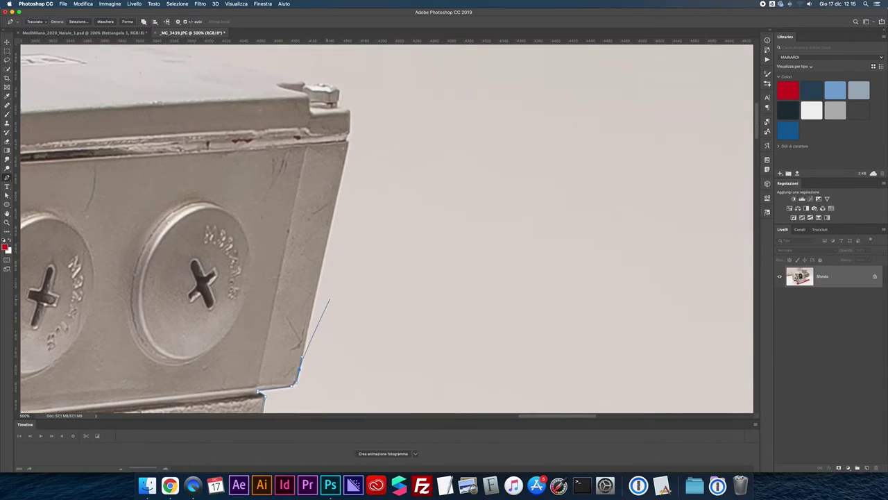
left_click(348, 142)
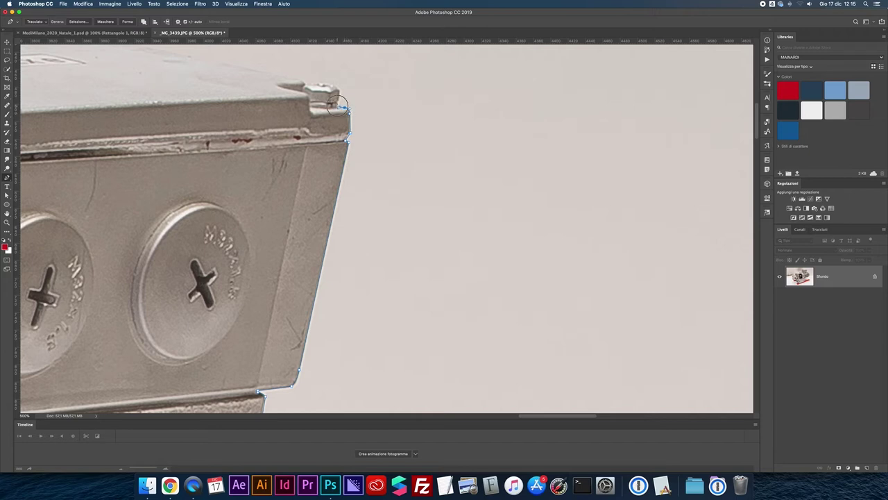
left_click(339, 90)
left_click_drag(305, 85, 330, 75)
Continue the path leftward along the box's top edge, around the rear bolt to the next bolt
left_click_drag(296, 79, 386, 175)
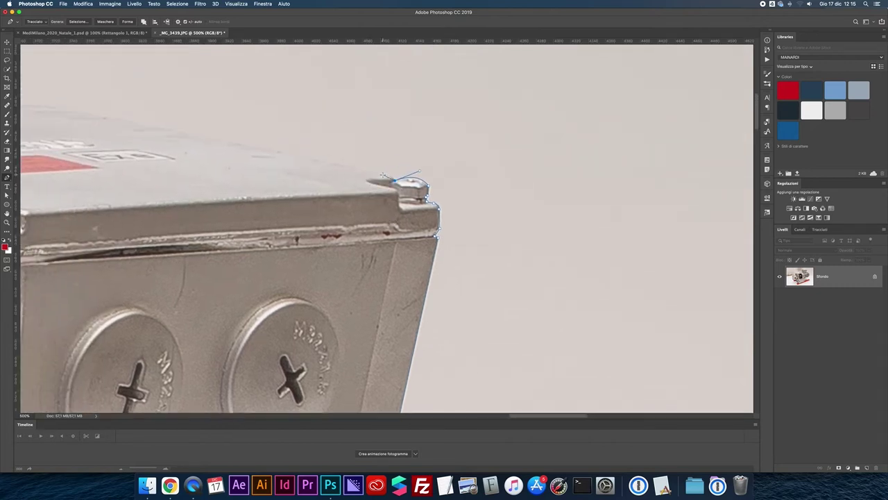
left_click(374, 172)
left_click_drag(389, 201, 578, 293)
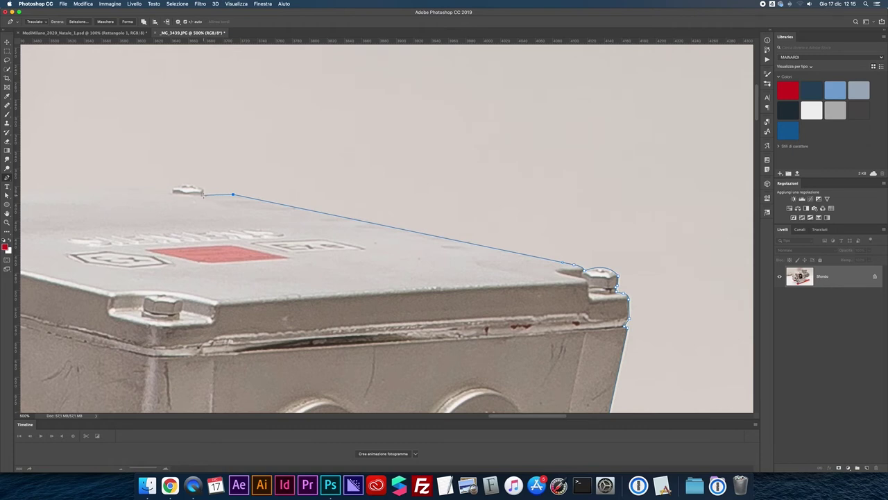
left_click_drag(202, 197, 182, 196)
left_click(172, 188)
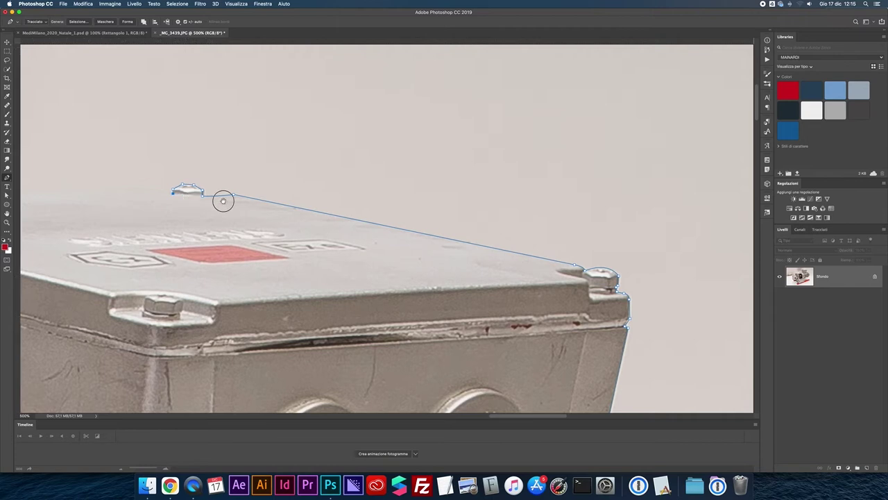
scroll(224, 198, "left", 5)
left_click_drag(265, 210, 260, 207)
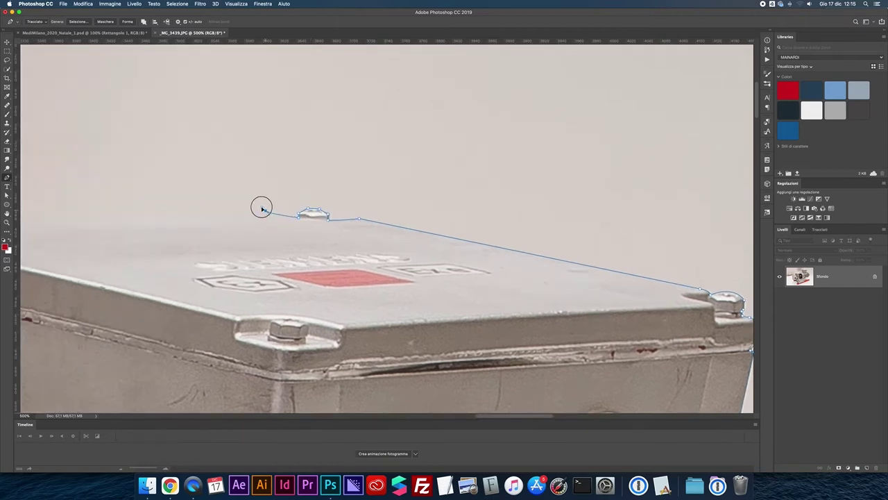
scroll(381, 206, "left", 7)
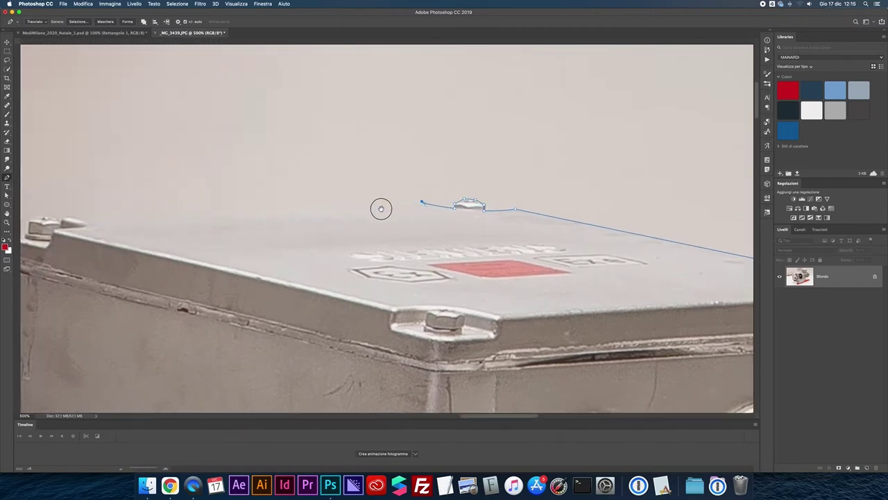
left_click_drag(86, 217, 85, 224)
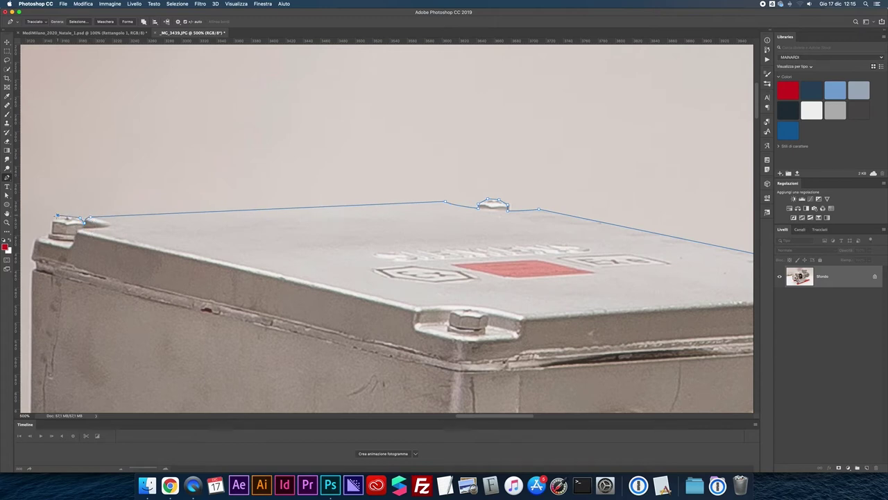
left_click(50, 234)
Turn the path at the box's upper-left corner and start down its left edge
left_click_drag(41, 238, 167, 220)
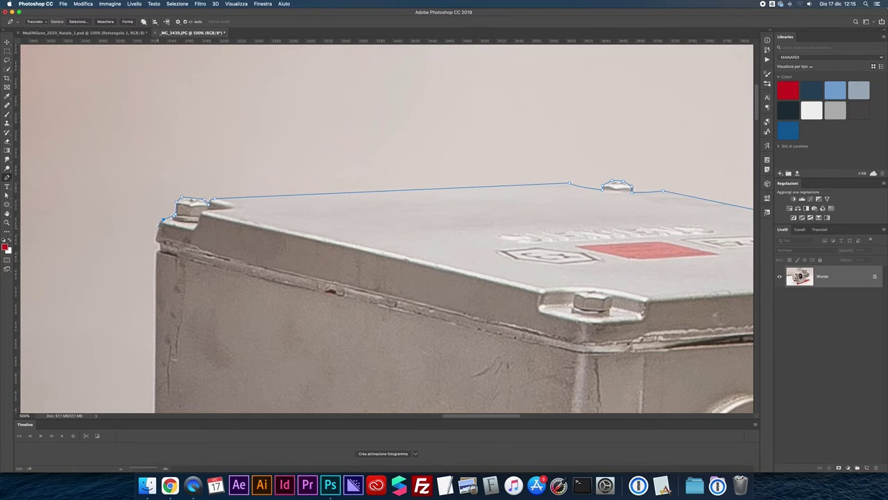
left_click_drag(157, 229, 157, 238)
left_click(158, 242)
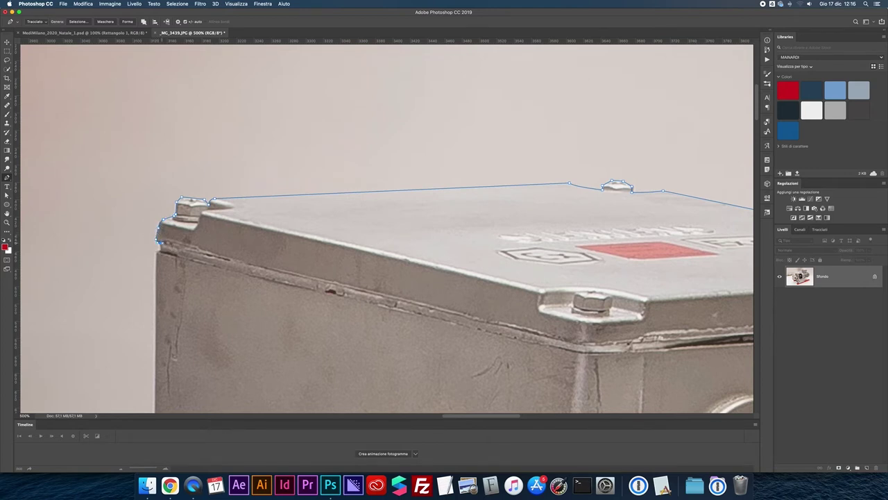
left_click(158, 250)
left_click(157, 258)
Trace down the box's left side, around its bottom-left corner and along the lower housing
scroll(157, 260, "down", 5)
left_click(173, 356)
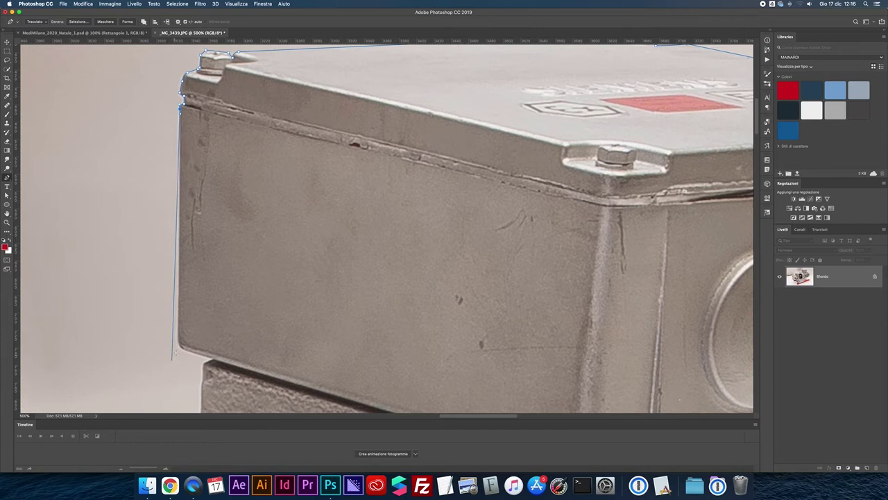
left_click(178, 342)
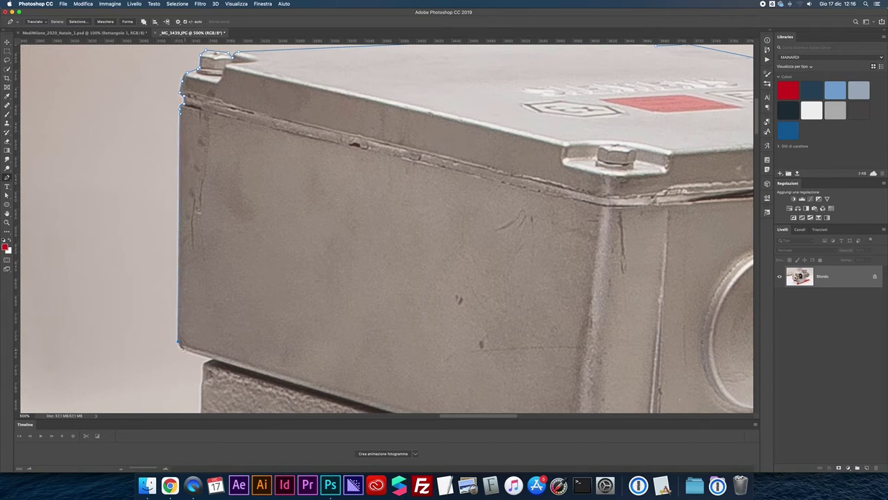
left_click(185, 350)
scroll(212, 359, "down", 3)
scroll(212, 359, "down", 2)
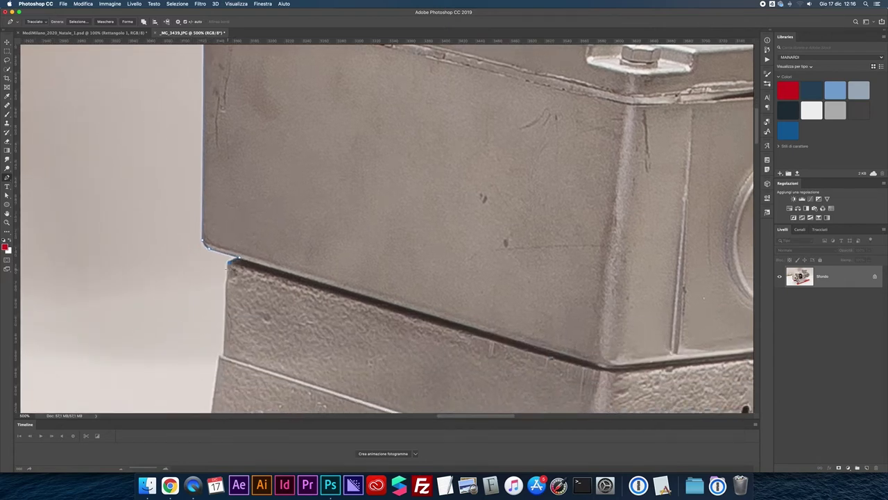
left_click(227, 273)
left_click(223, 354)
scroll(229, 348, "down", 2)
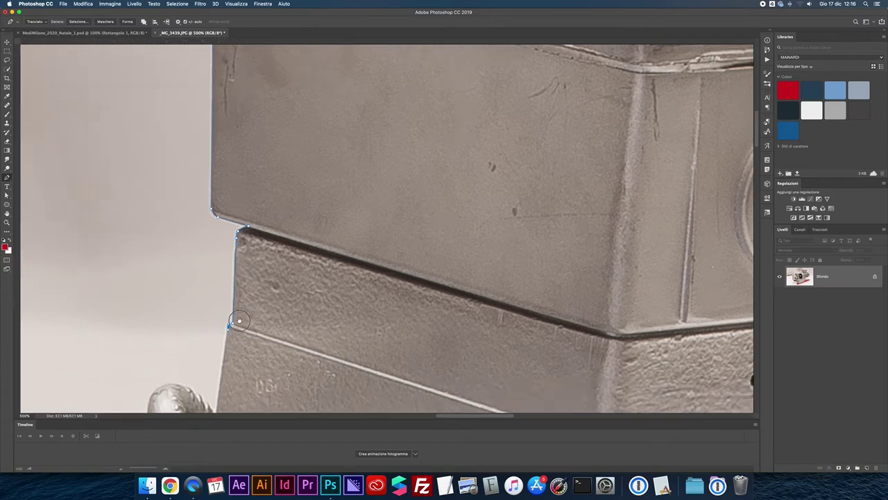
scroll(256, 208, "down", 7)
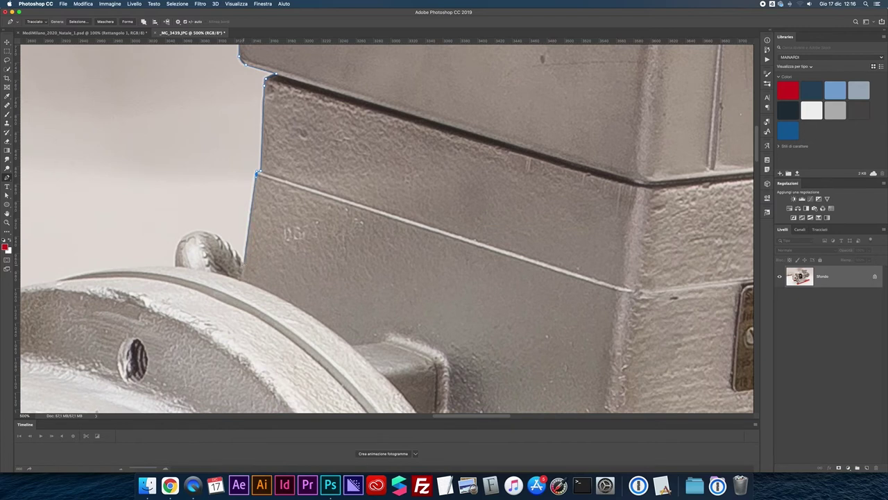
Outline the small knob and the flange rim, breaking handles for sharp corners
left_click_drag(192, 233, 164, 247)
left_click(191, 232, "alt")
left_click_drag(177, 269, 184, 293)
left_click_drag(183, 291, 343, 267)
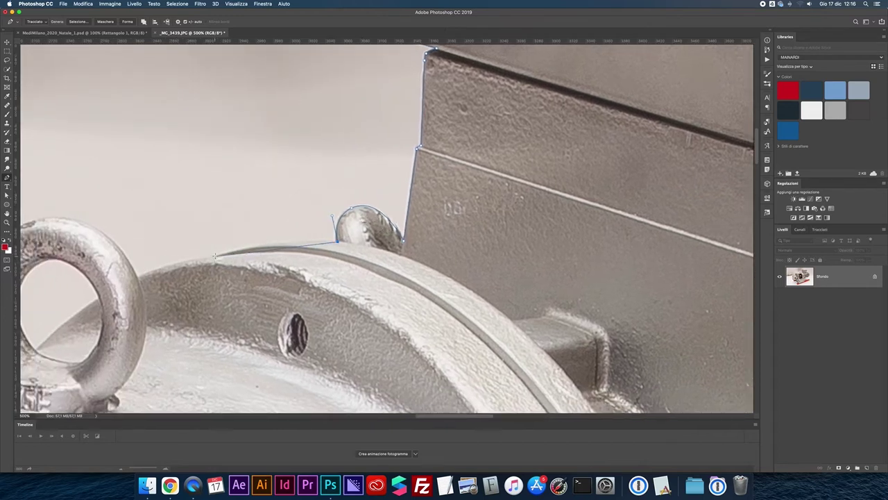
left_click_drag(215, 256, 136, 280)
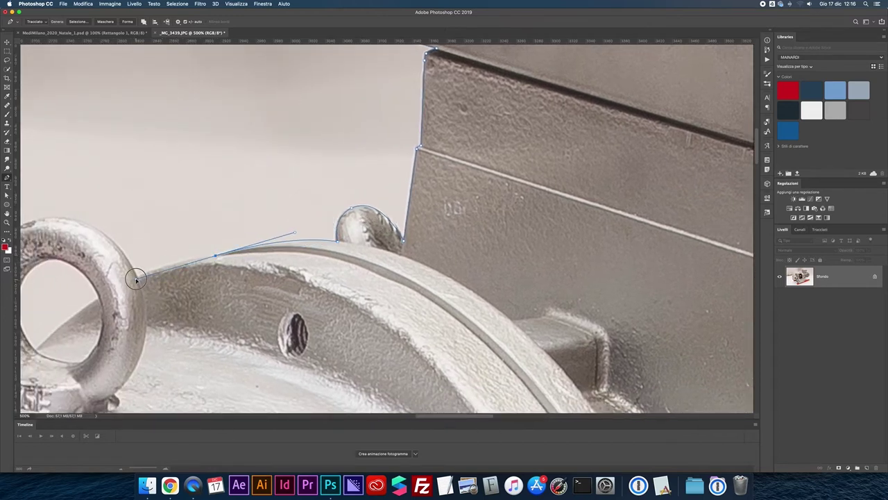
left_click(215, 256, "alt")
left_click_drag(197, 248, 325, 240)
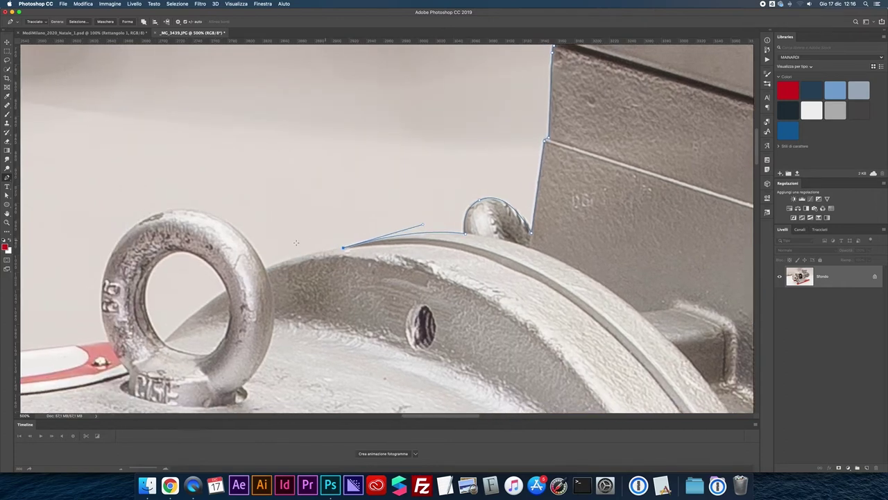
left_click_drag(264, 268, 241, 282)
left_click(264, 268, "alt")
Wrap the path over the top and down the left side of the eye-bolt ring
left_click_drag(174, 208, 109, 220)
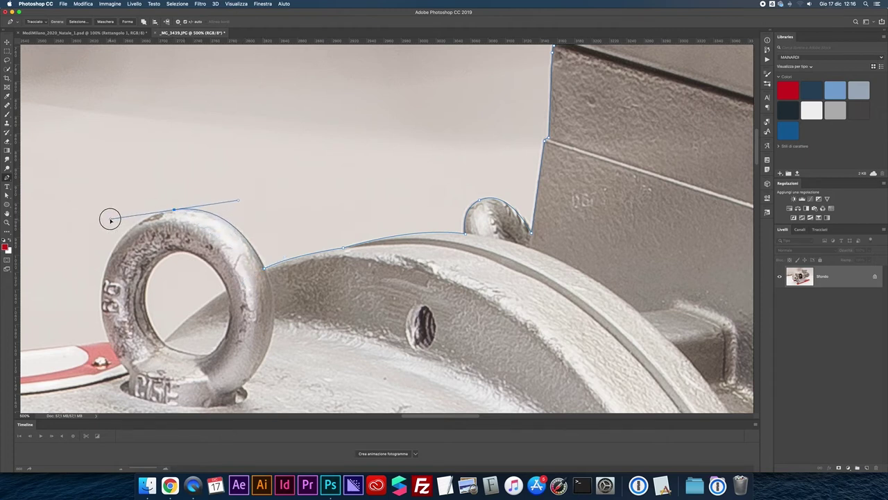
left_click_drag(190, 237, 338, 202)
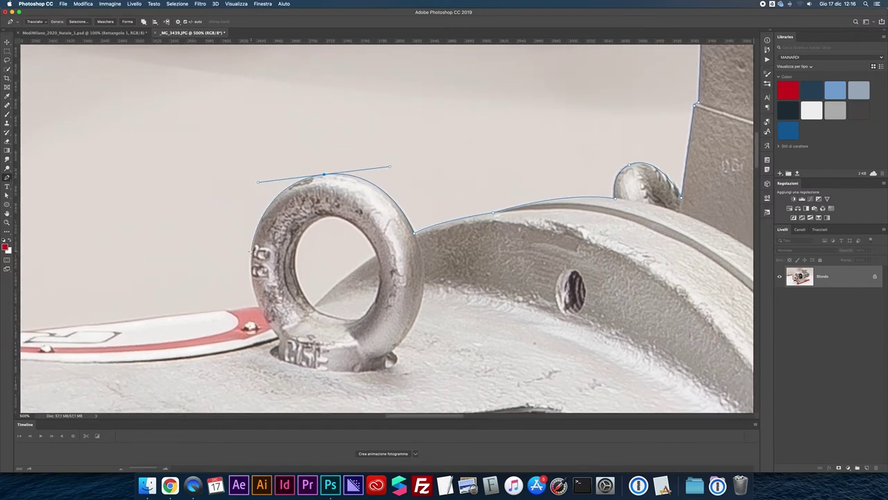
left_click(252, 249)
left_click_drag(261, 306, 274, 332)
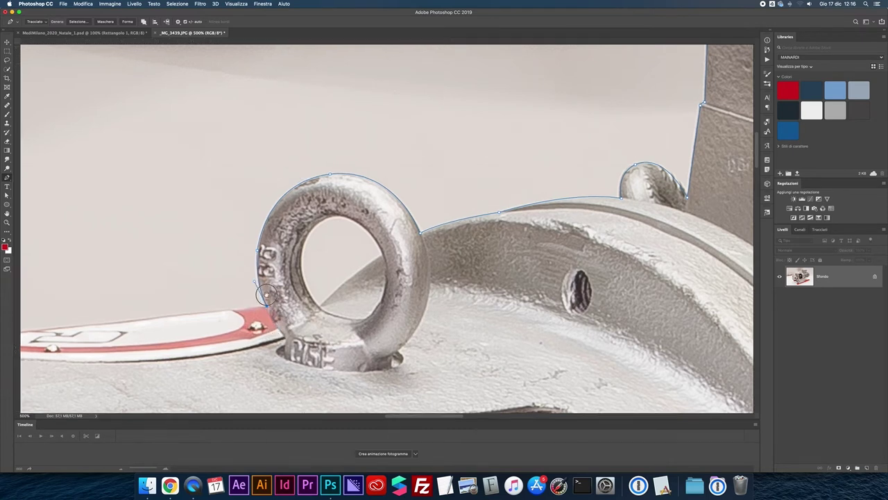
Run the path along the red-and-white sign's top to its tip and past the front screw head
scroll(123, 302, "left", 5)
left_click(87, 313)
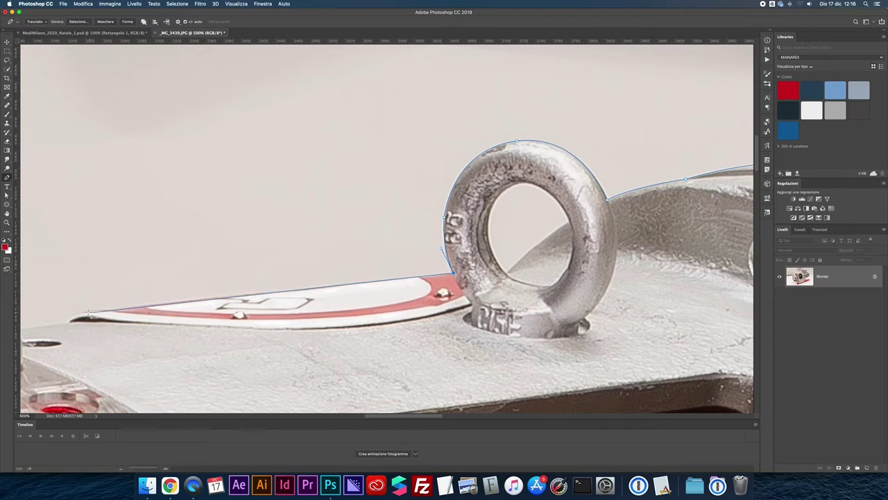
scroll(193, 281, "left", 8)
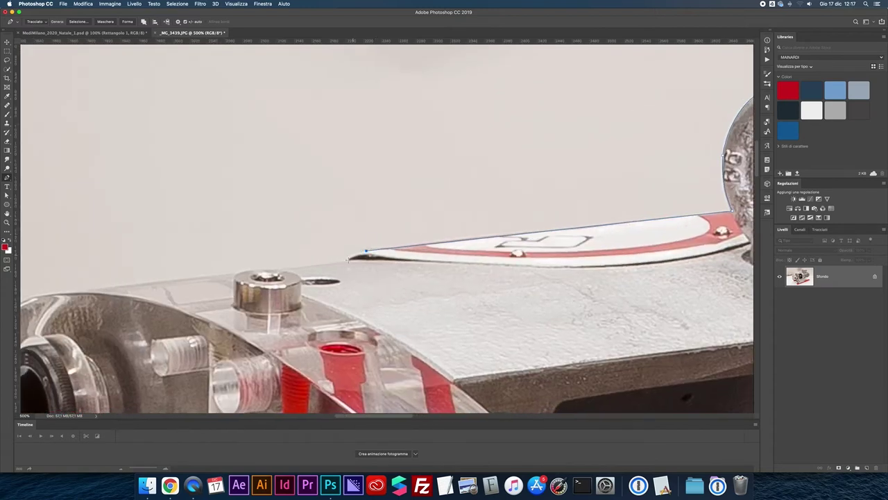
left_click_drag(348, 258, 347, 267)
left_click(277, 268)
left_click_drag(238, 273, 232, 281)
scroll(246, 264, "left", 5)
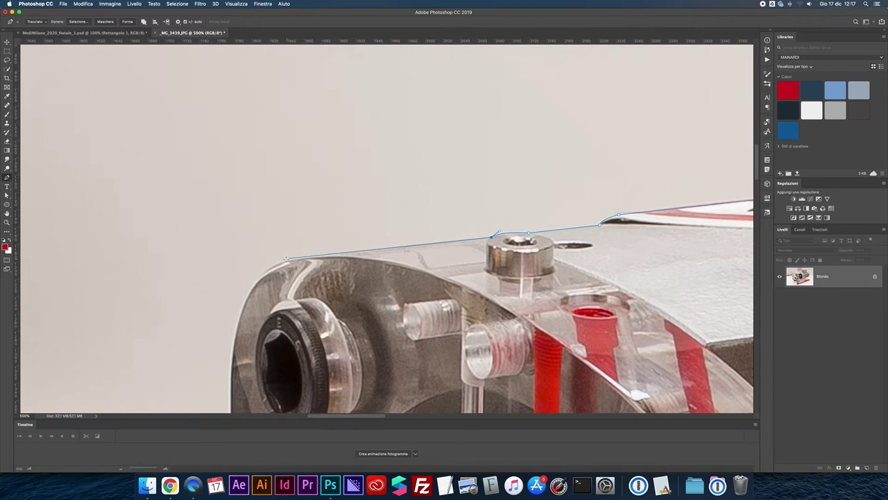
Curve the path around the clear housing's rounded corner and down to its bottom edge
scroll(320, 251, "down", 3)
scroll(320, 251, "left", 5)
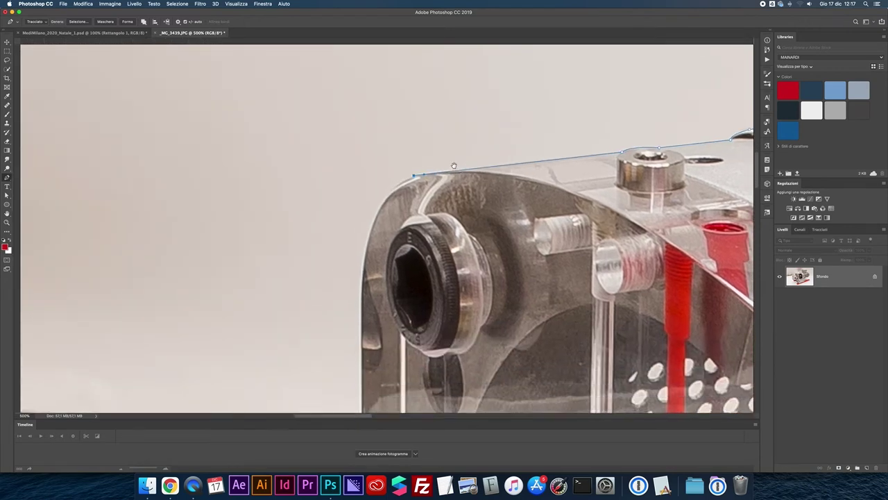
left_click_drag(374, 333, 383, 406)
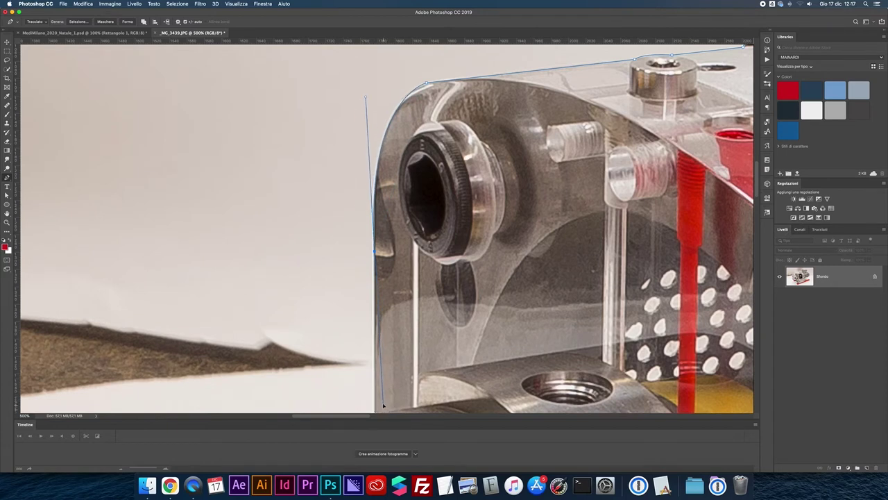
left_click(375, 251, "alt")
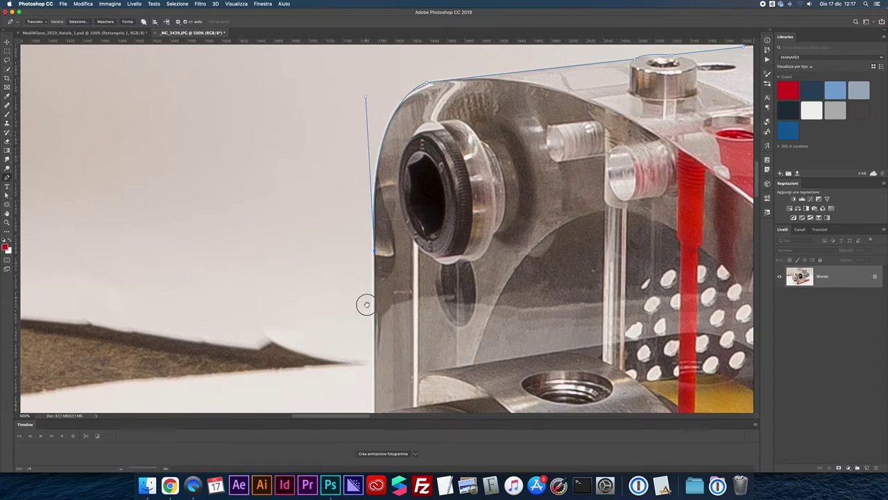
scroll(365, 301, "down", 5)
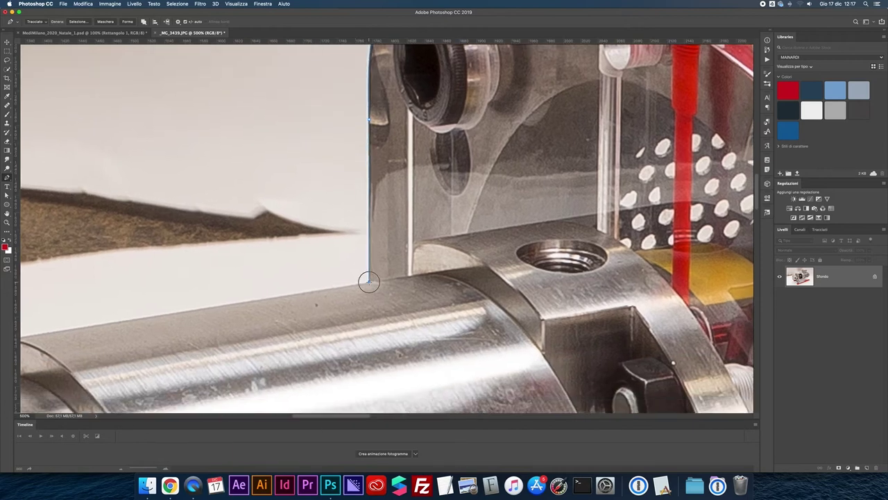
left_click(369, 279)
Trace along the steel cylinder's top, over its rounded end and around the end cap rim
scroll(364, 260, "left", 2)
scroll(364, 260, "left", 5)
scroll(363, 260, "down", 2)
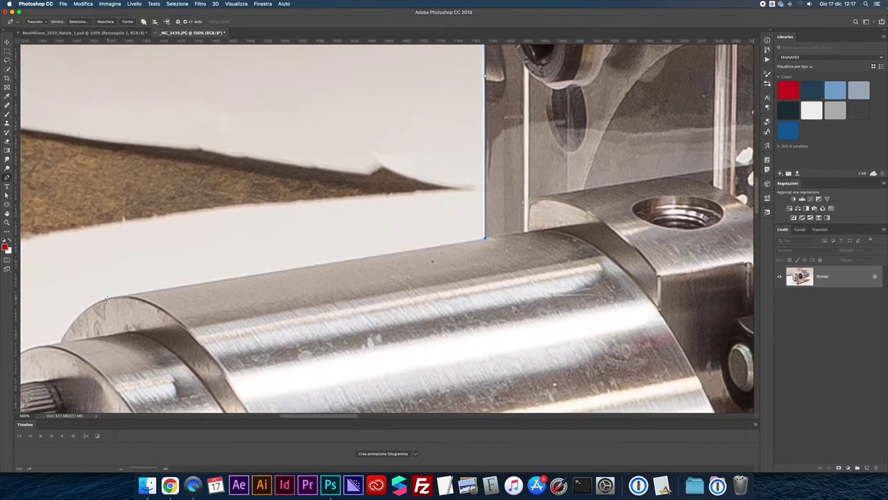
left_click(104, 297)
scroll(132, 284, "left", 10)
scroll(133, 284, "down", 5)
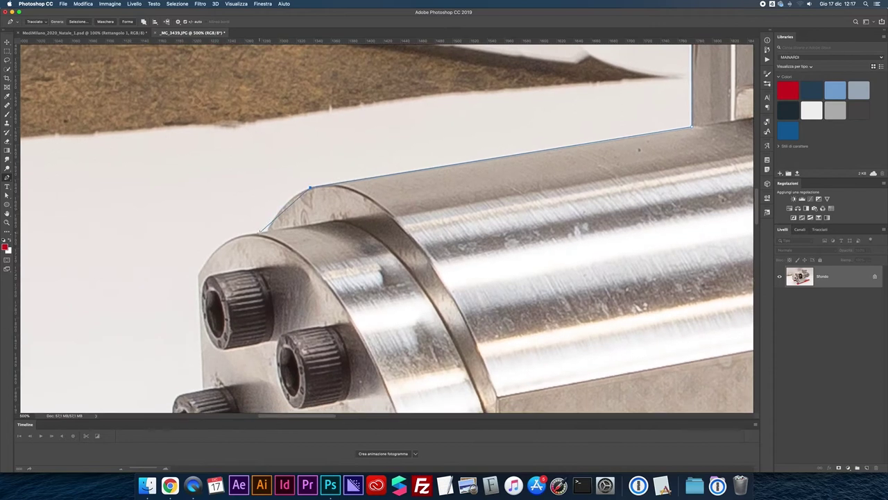
left_click_drag(268, 229, 262, 258)
left_click(268, 230, "alt")
left_click(236, 237)
left_click(199, 273)
left_click_drag(199, 274, 187, 303)
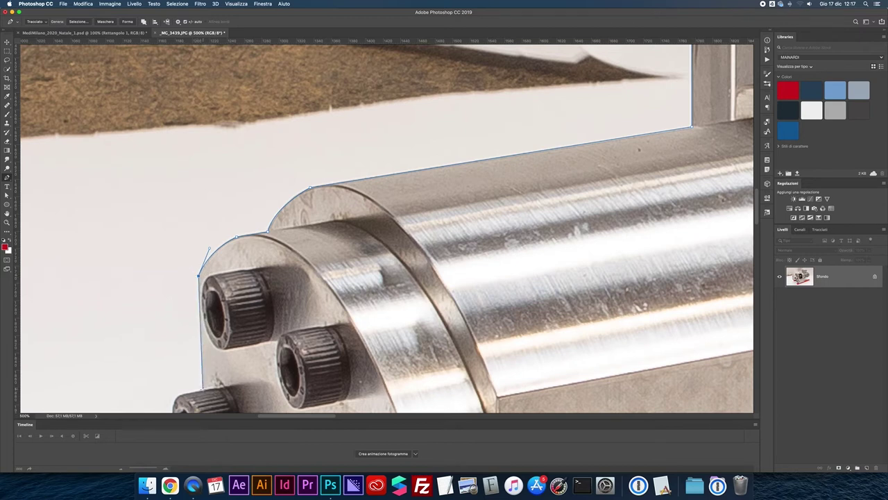
Wrap the path around the first knurled screw and down the end cap's edge to the next
left_click(203, 386)
scroll(251, 277, "down", 10)
scroll(251, 278, "left", 3)
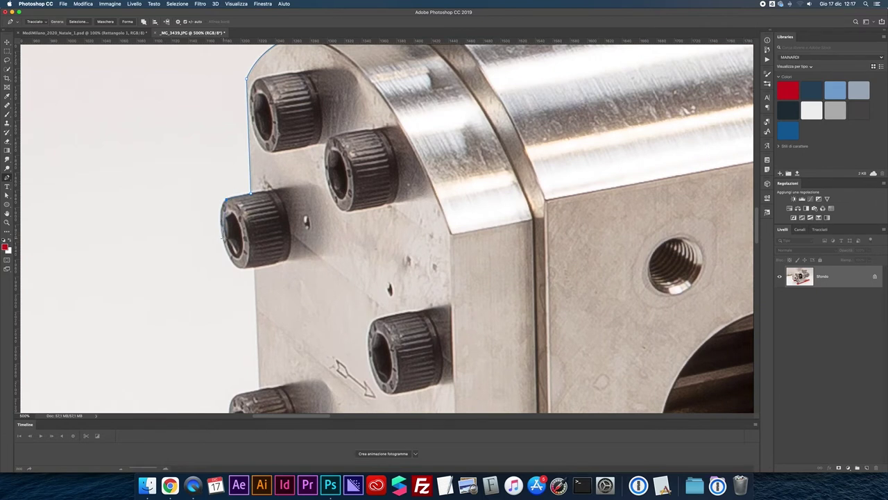
left_click_drag(232, 266, 245, 270)
left_click(254, 269)
left_click_drag(258, 389, 281, 374)
scroll(281, 375, "down", 5)
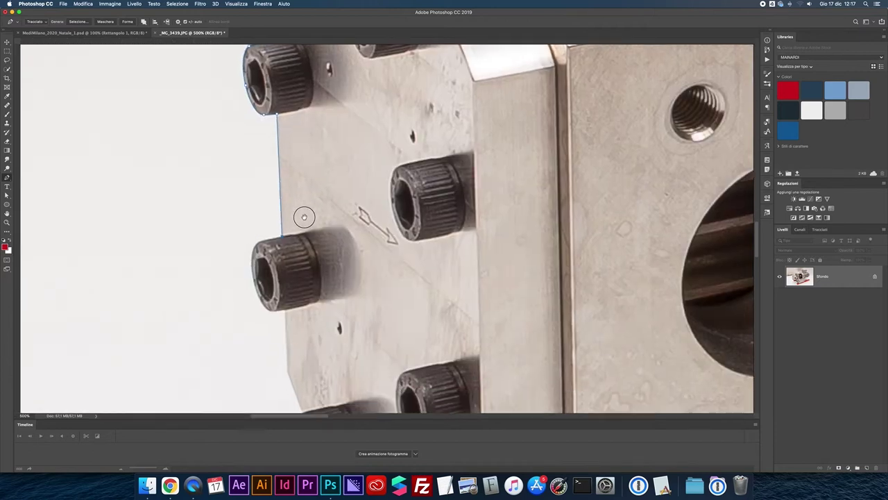
left_click_drag(254, 264, 265, 297)
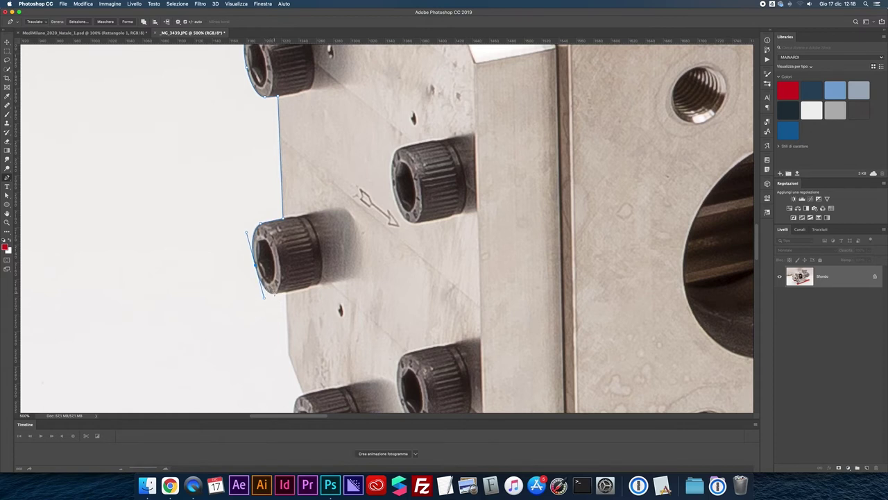
left_click(287, 293)
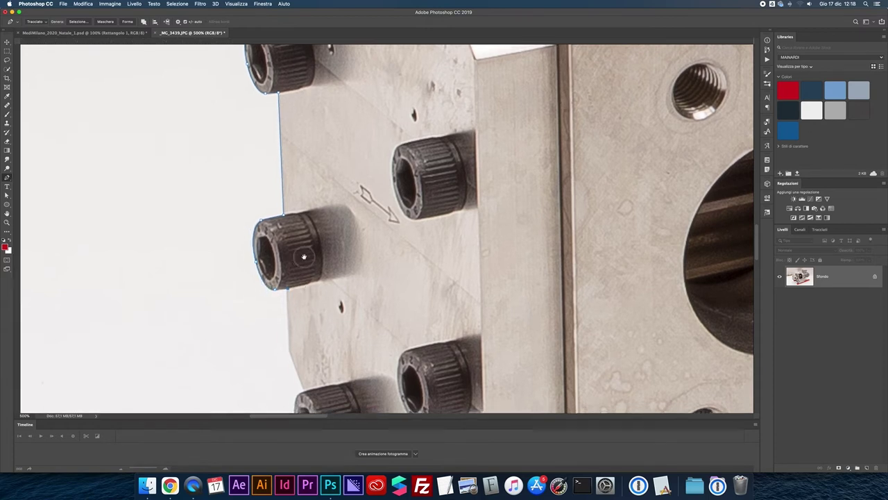
Curve the path around the lower knob, ending with a smooth anchor at the pump head's bottom
scroll(297, 254, "down", 5)
left_click(288, 234)
left_click(289, 240)
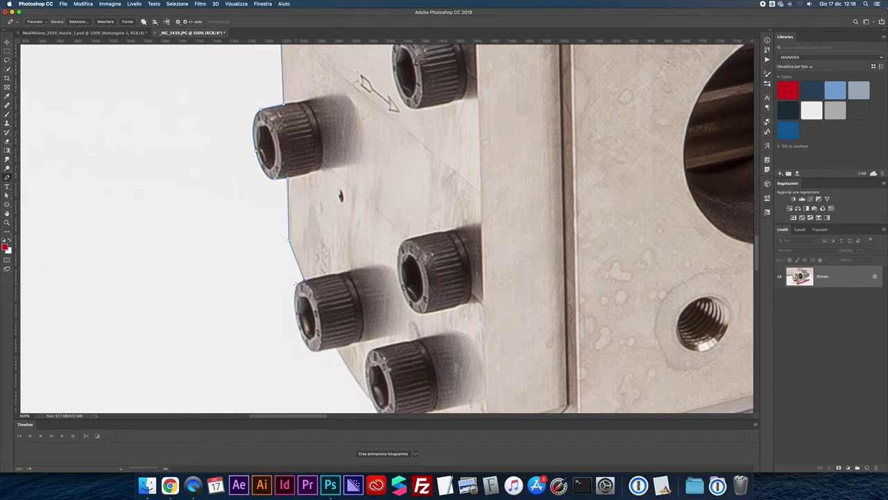
scroll(295, 283, "down", 1)
left_click_drag(297, 315, 309, 358)
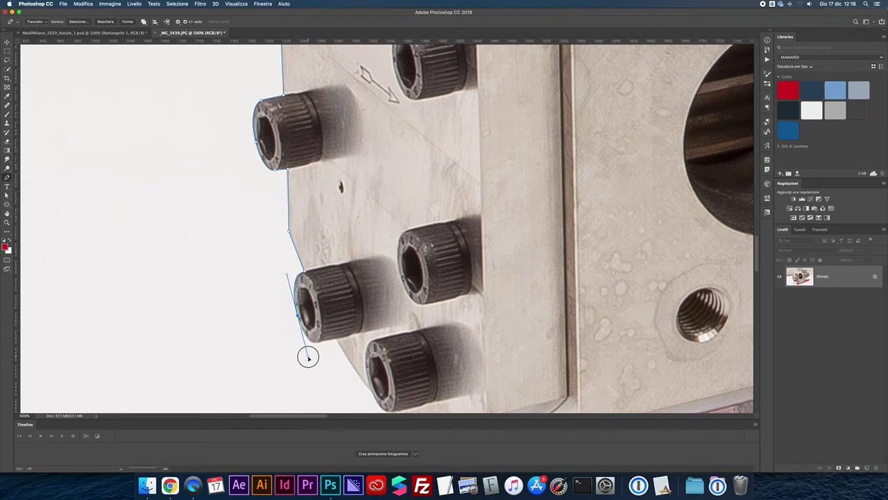
scroll(310, 350, "down", 1)
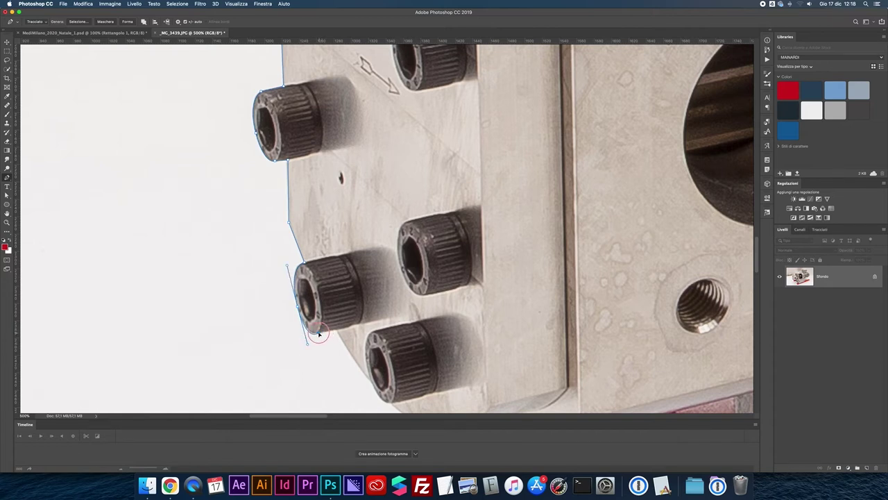
left_click_drag(308, 344, 306, 338)
left_click(337, 331)
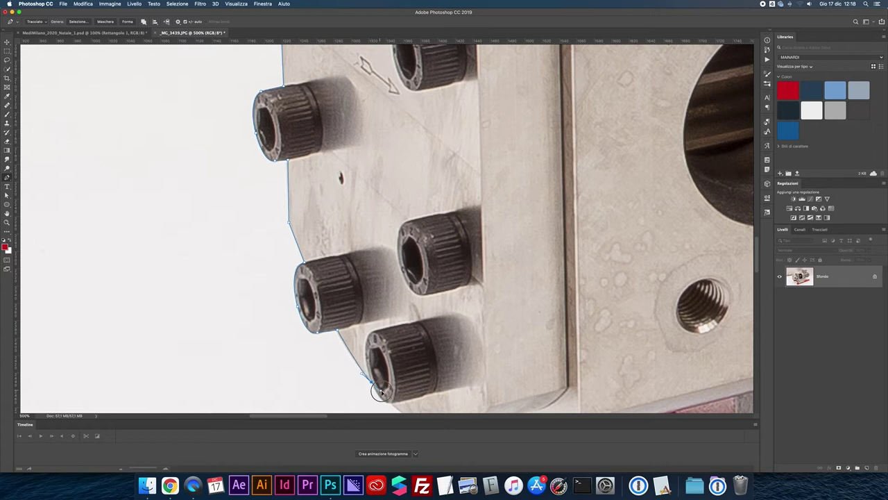
scroll(371, 380, "down", 1)
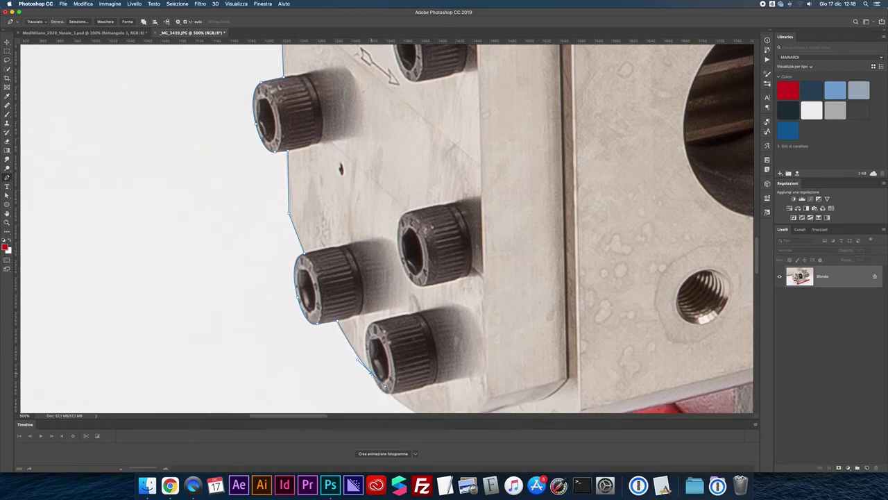
scroll(401, 373, "down", 5)
left_click_drag(359, 301, 367, 302)
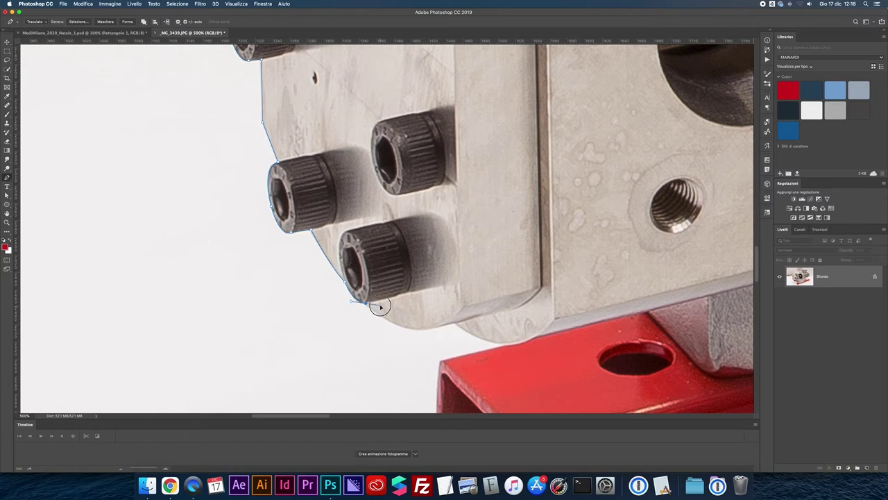
Trace the pump head's underside and the red base's top edge to the support block, with sharp corners
mouse_move(455, 323)
left_mouse_down()
mouse_move(505, 314)
mouse_move(506, 300)
mouse_move(487, 306)
left_mouse_up()
left_click(444, 323, "alt")
left_click_drag(506, 343, 542, 345)
left_click(506, 342, "alt")
left_click_drag(535, 334, 545, 329)
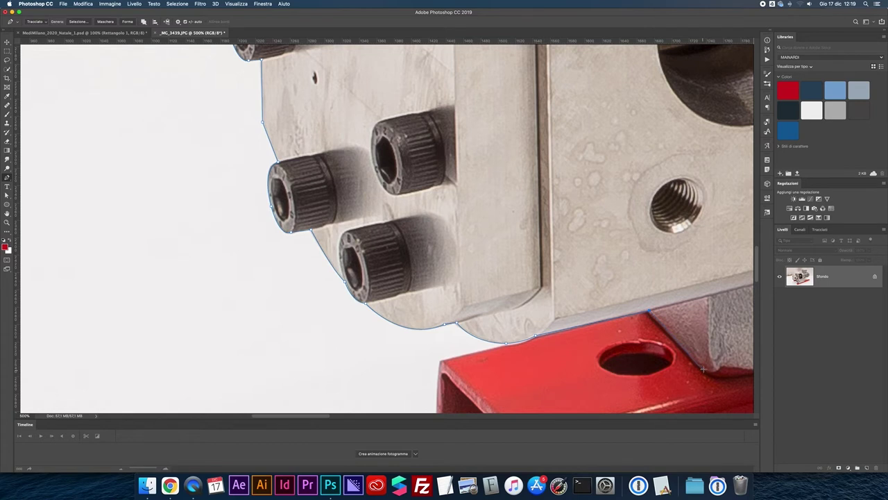
mouse_move(717, 368)
left_mouse_down()
mouse_move(526, 291)
mouse_move(549, 289)
left_mouse_up()
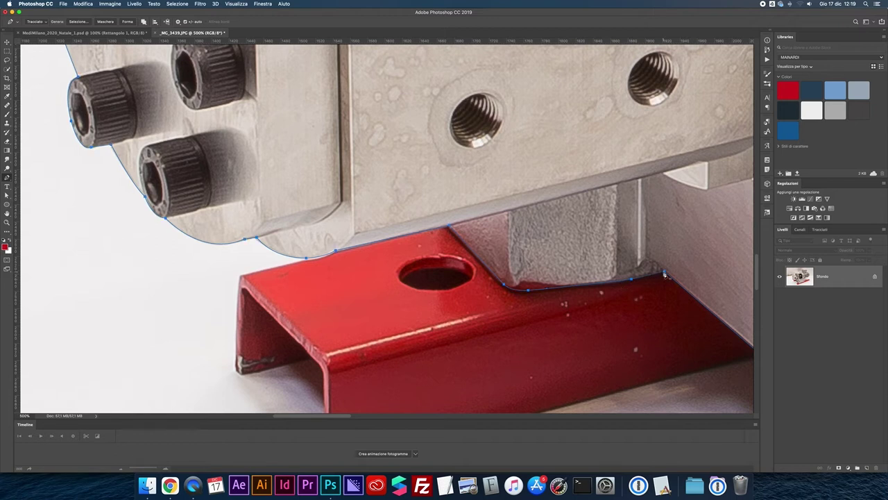
Check the full motor outline, then save the work path as Tracciato1
key("super+minus")
key("super+minus")
key("super+minus")
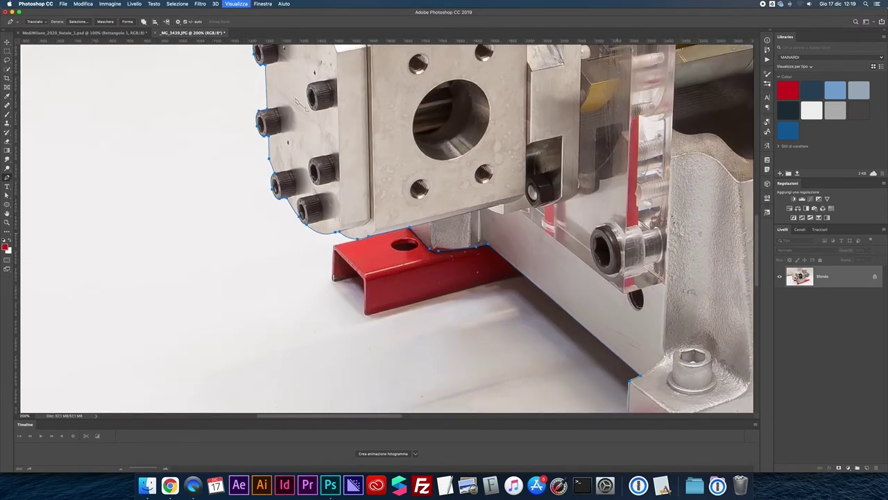
key("super+minus")
key("super+minus")
key("super+minus")
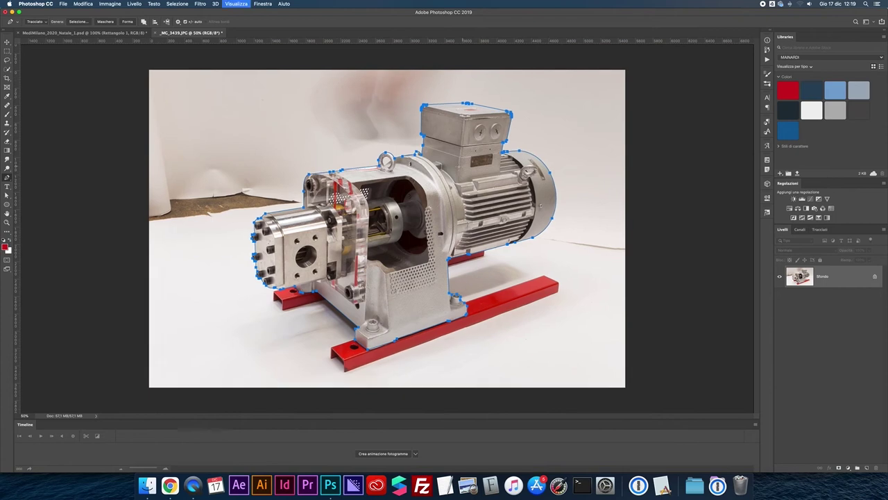
key("super+plus")
key("super+plus")
key("super+plus")
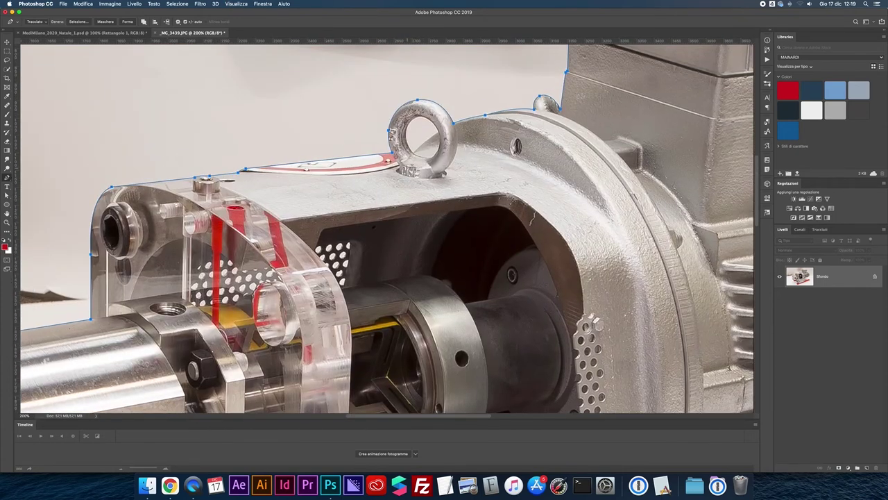
key("super+plus")
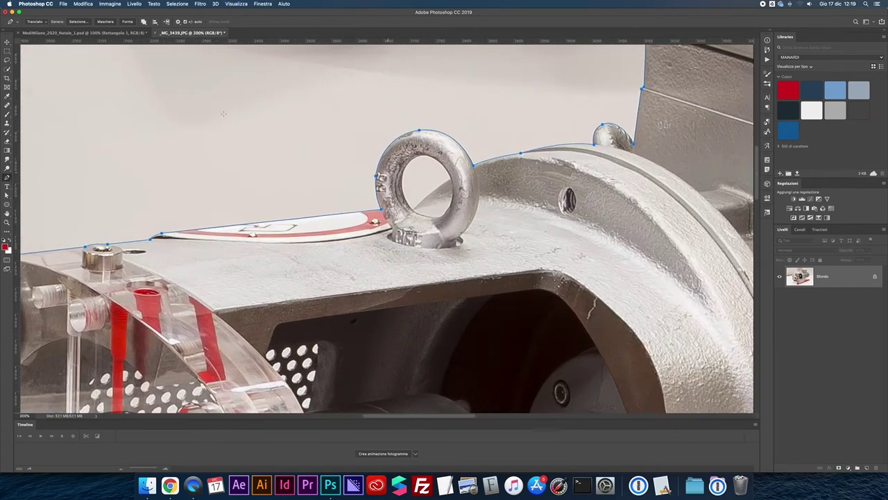
left_click(820, 229)
left_click(884, 229)
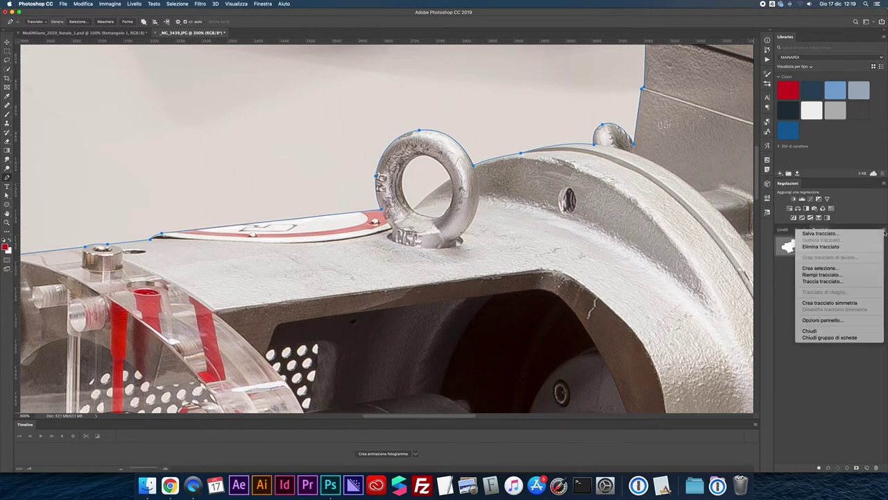
left_click(864, 232)
key("Return")
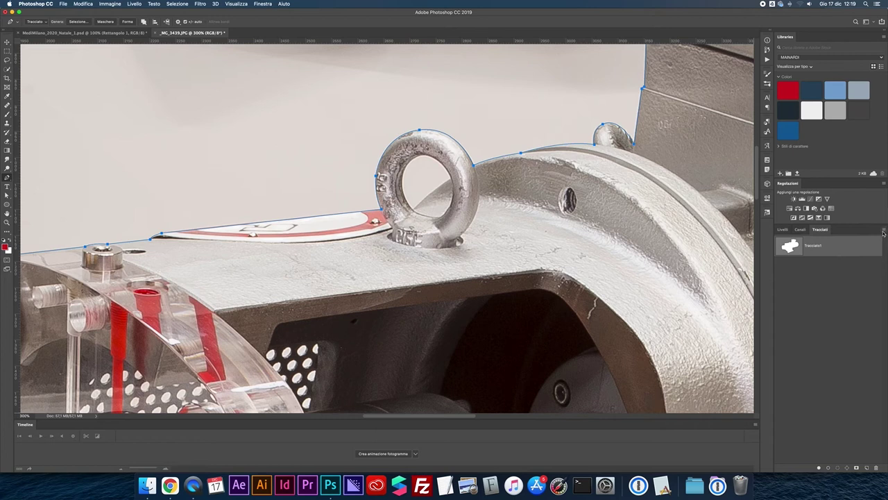
Make Tracciato1 the clipping path and reselect it to show its outline
left_click(884, 232)
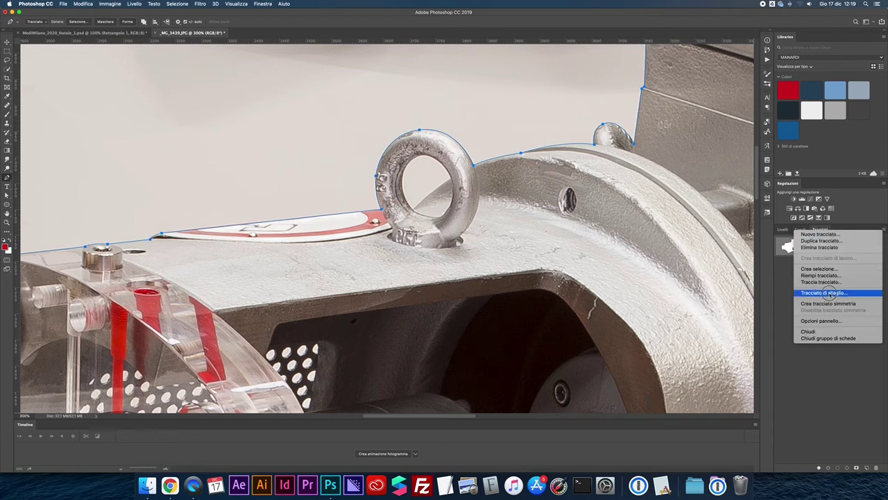
left_click(830, 292)
key("Return")
left_click(802, 283)
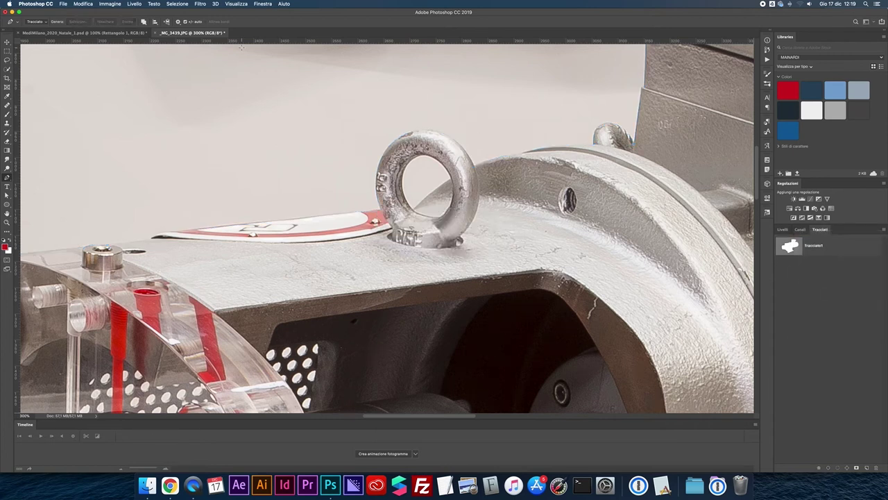
left_click(143, 22)
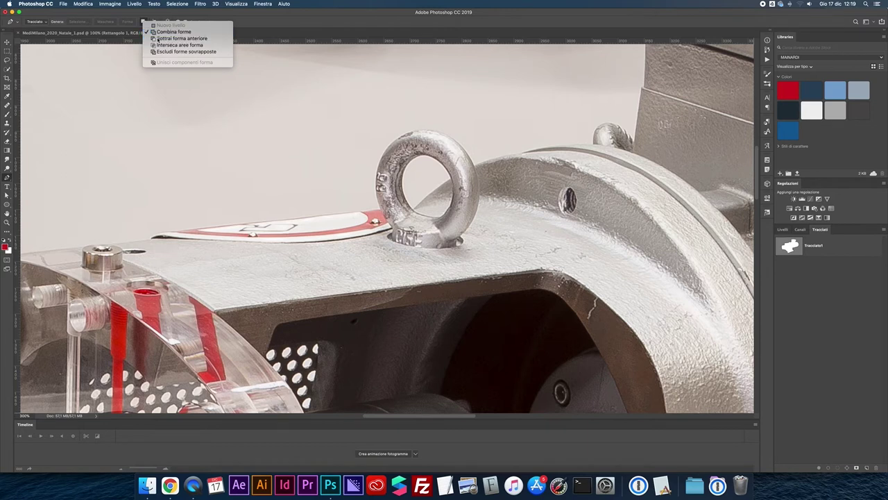
left_click(160, 29)
left_click(790, 248)
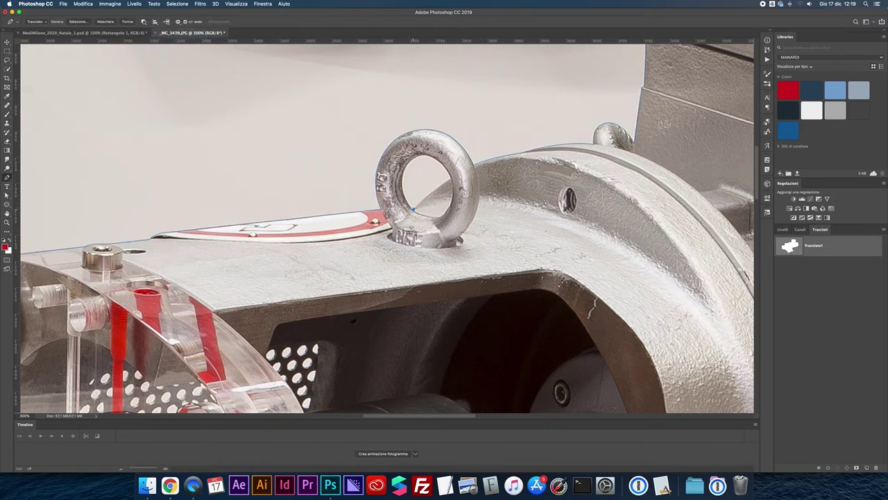
Trace the hole inside the eyebolt ring as a curved subpath
mouse_move(451, 180)
left_mouse_down()
mouse_move(459, 178)
mouse_move(409, 164)
mouse_move(380, 189)
left_mouse_up()
left_click(409, 165, "alt")
left_click_drag(409, 165, 426, 156)
left_click(414, 211)
left_click_drag(414, 215, 436, 232)
Load the path as a selection and fit the whole image on screen
left_click(791, 244, "super")
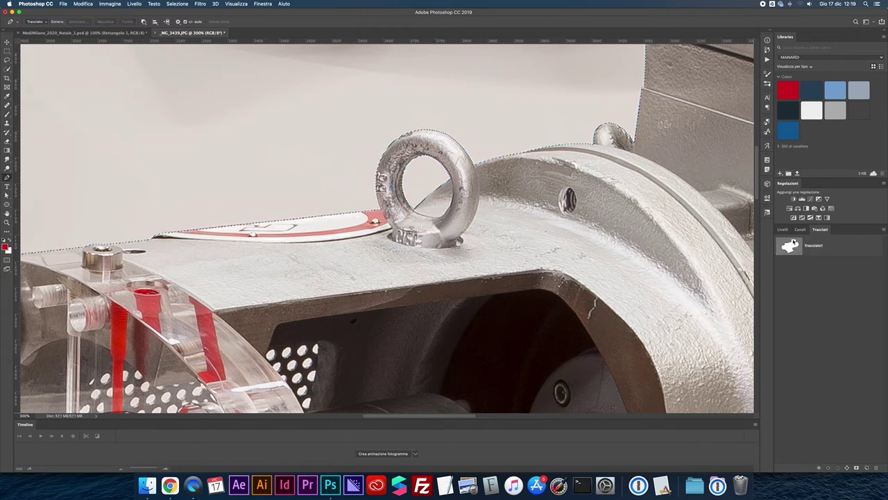
left_click(783, 230)
key("super+0")
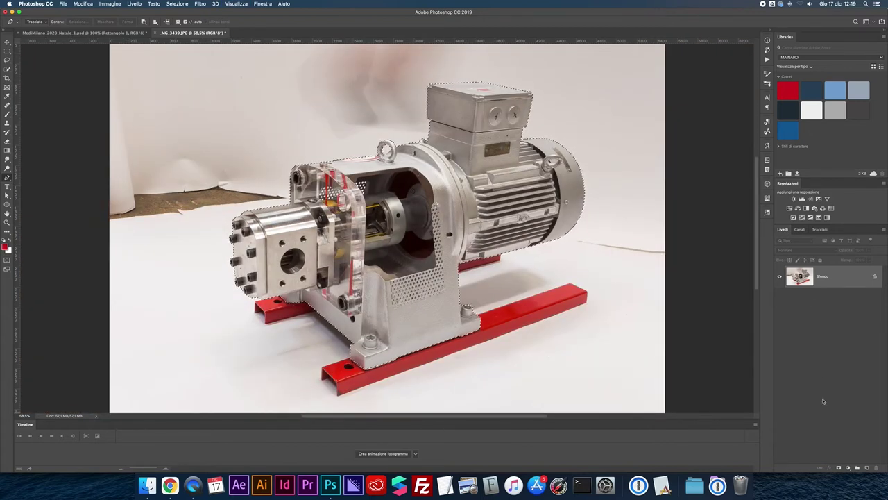
Add a layer mask from the selection and flatten the image
key("super+shift+m")
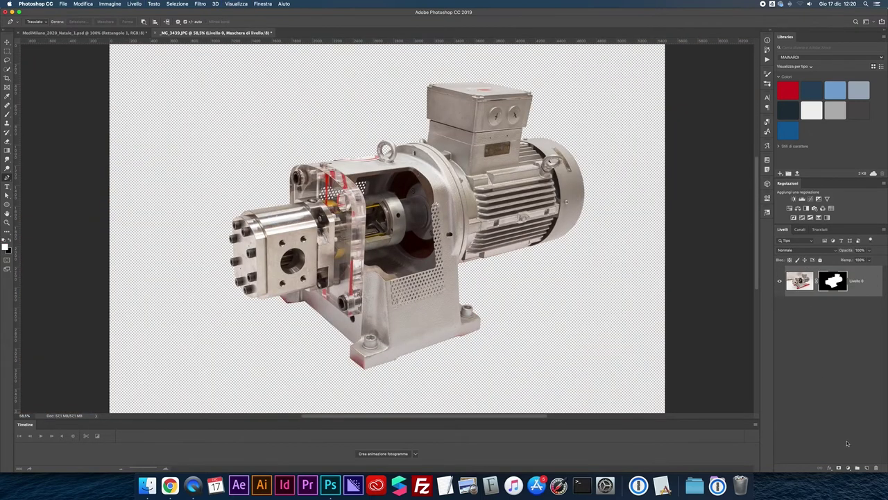
left_click(885, 229)
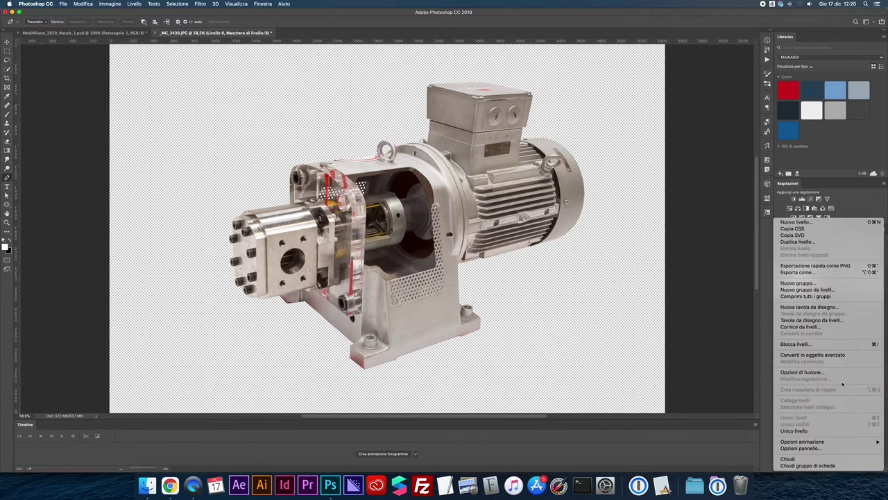
left_click(818, 429)
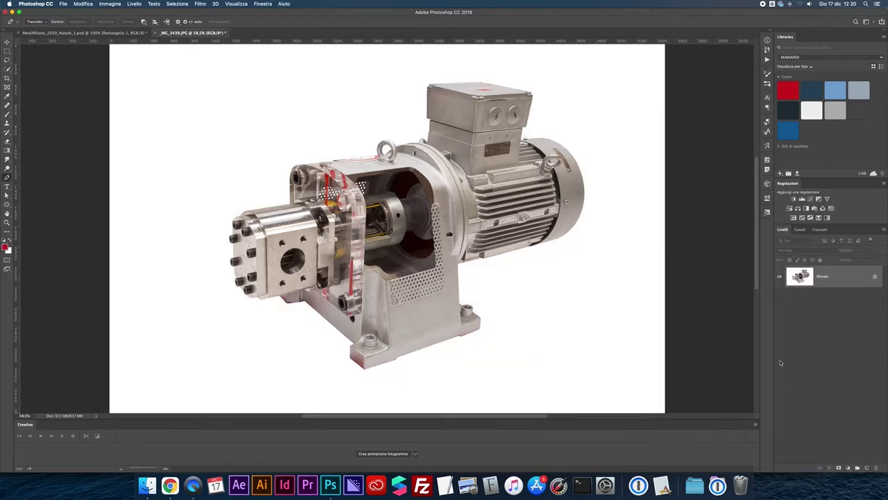
Set Tracciato1 as the clipping path of the flattened image
left_click(819, 229)
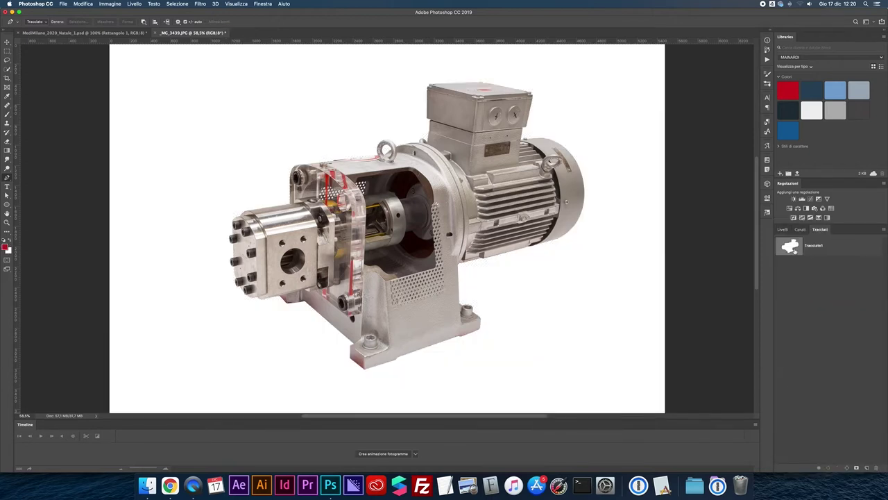
left_click(873, 243)
left_click(884, 229)
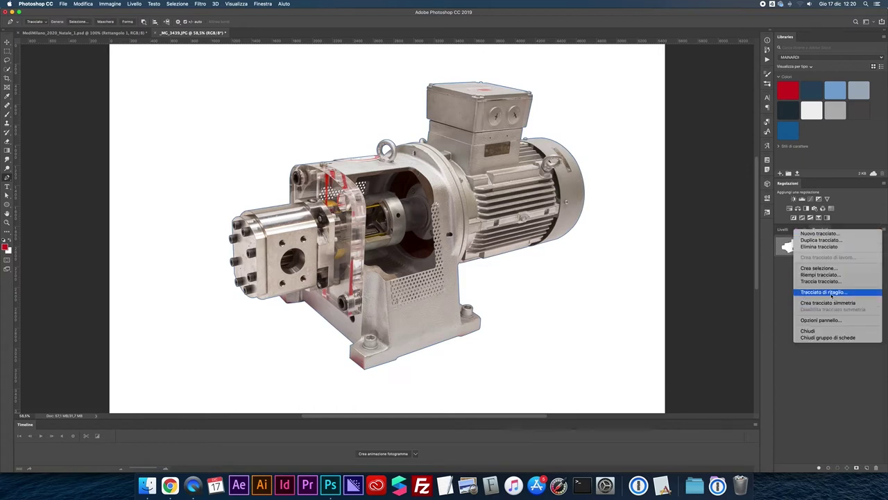
left_click(834, 296)
left_click(782, 229)
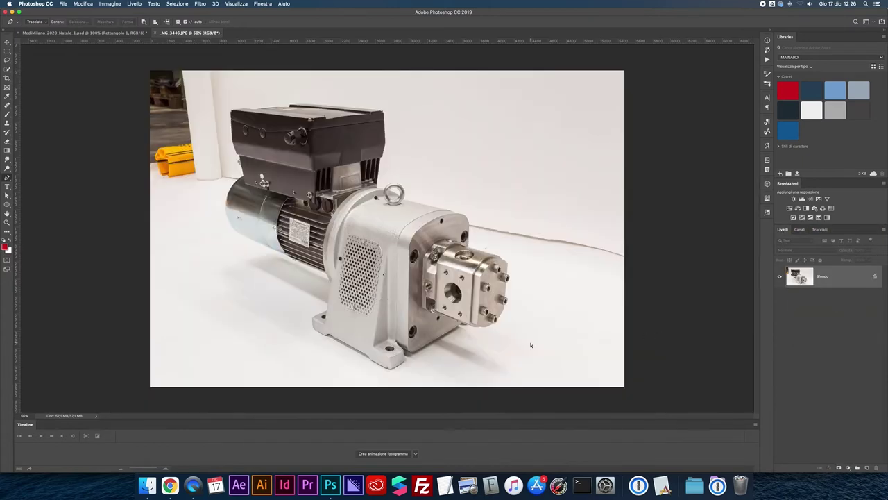
key("super+plus")
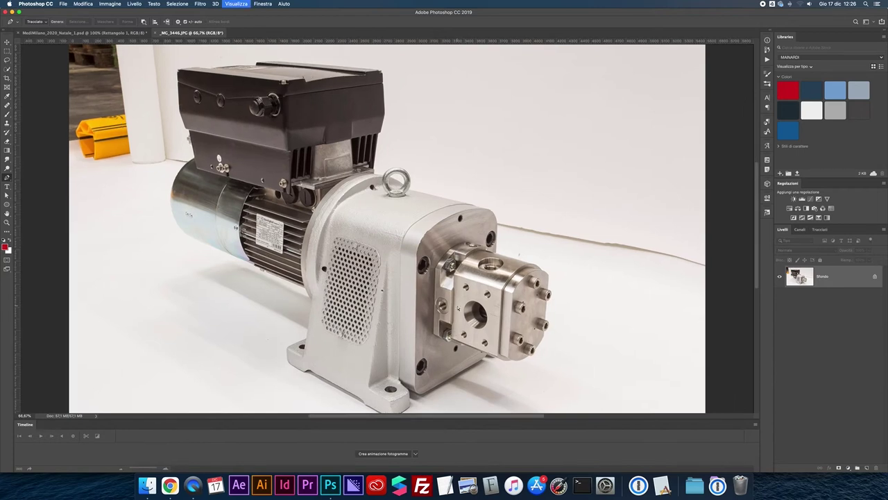
Zoom in on the pump head and trace its top edge over the rounded corner
key("super+plus")
scroll(424, 207, "right", 3)
scroll(423, 206, "right", 3)
key("super+plus")
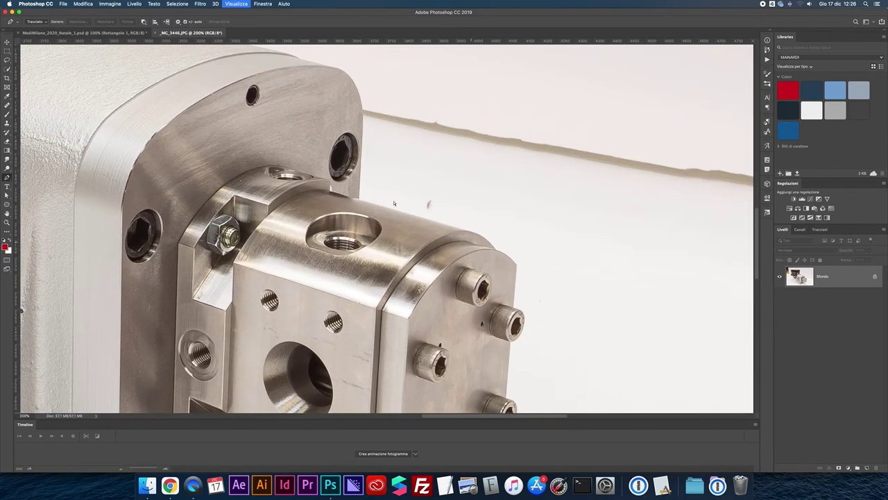
key("super+plus")
left_click(346, 183)
left_click(510, 232)
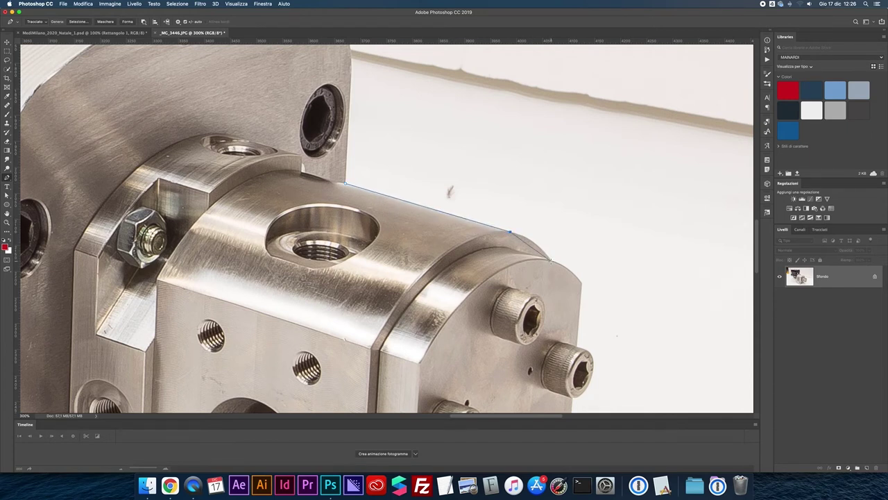
left_click_drag(551, 260, 567, 286)
left_click_drag(579, 281, 589, 301)
Continue the path down the end plate's edge and around the first bolt
scroll(555, 312, "up", 3)
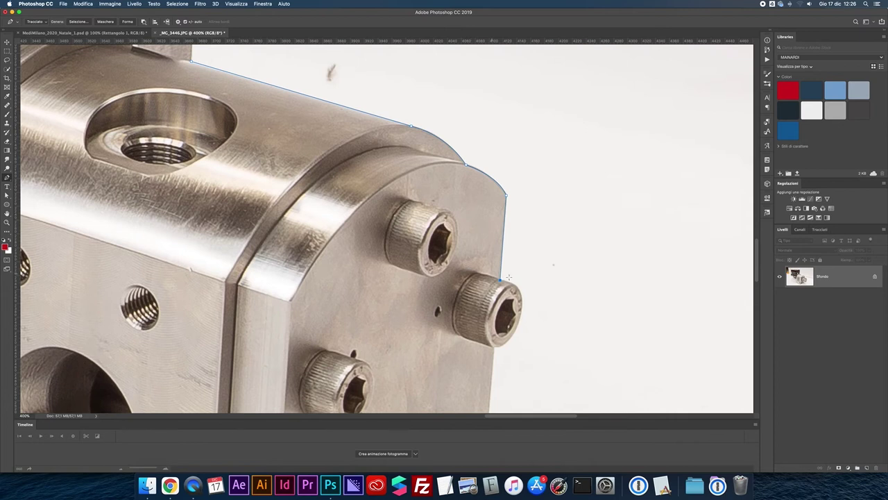
left_click(514, 284)
left_click_drag(519, 321, 510, 348)
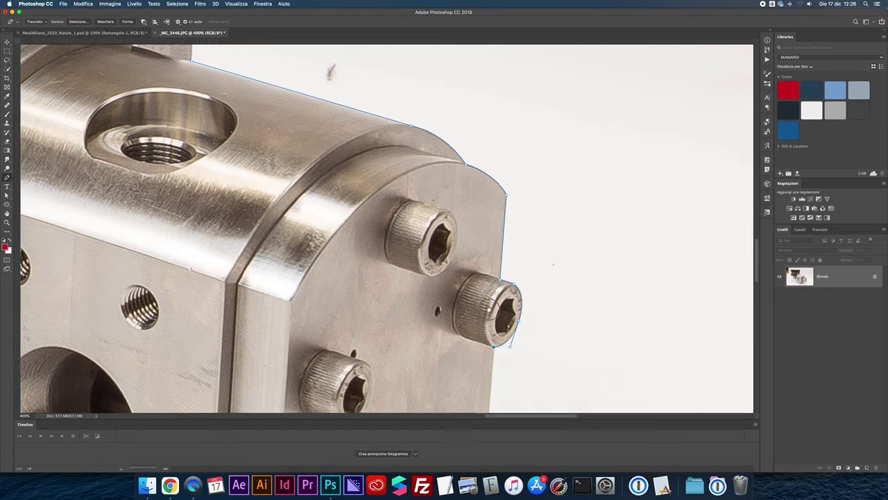
scroll(497, 369, "down", 5)
left_click(469, 311)
left_click(485, 318)
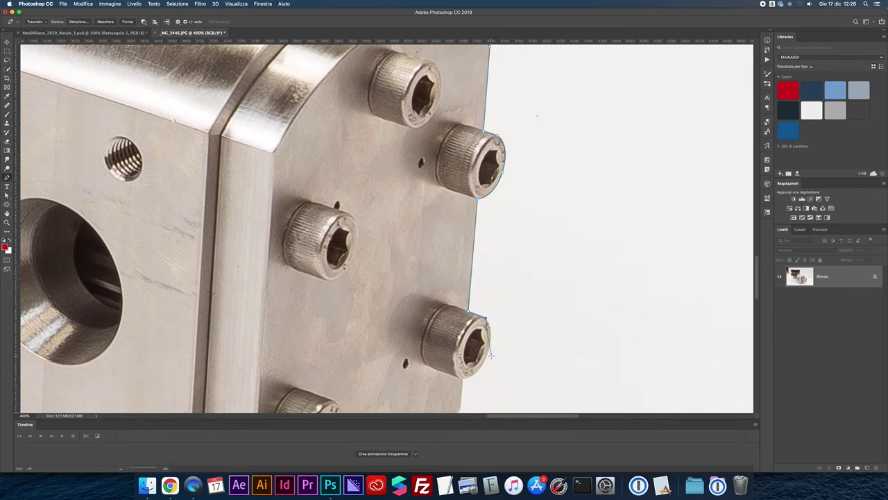
left_click_drag(487, 352, 478, 375)
left_click(478, 375)
scroll(459, 379, "down", 1)
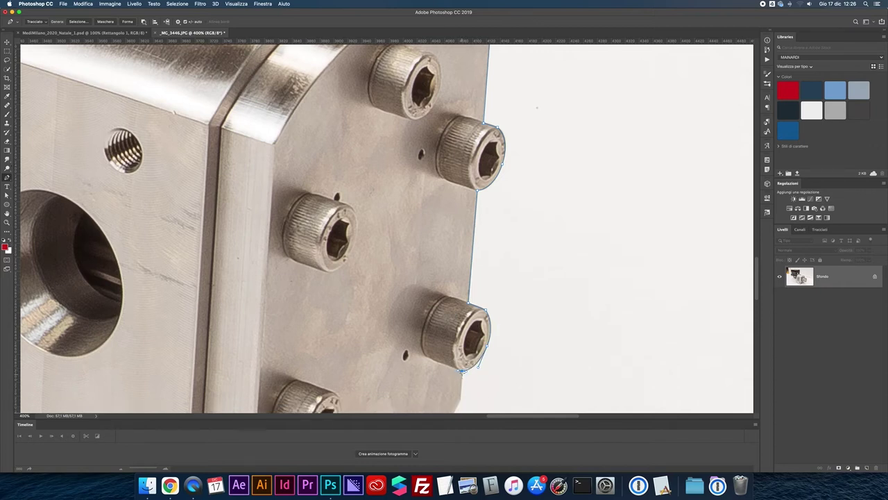
left_click(461, 399)
scroll(472, 347, "down", 15)
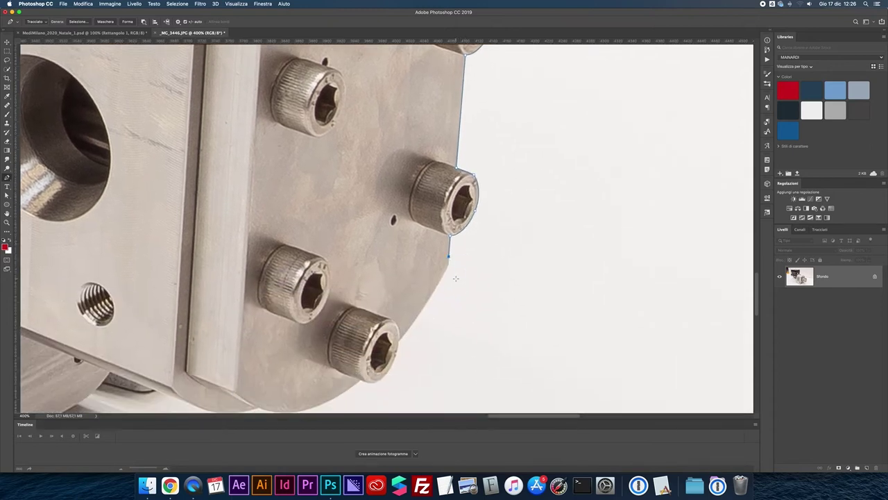
scroll(451, 278, "up", 1)
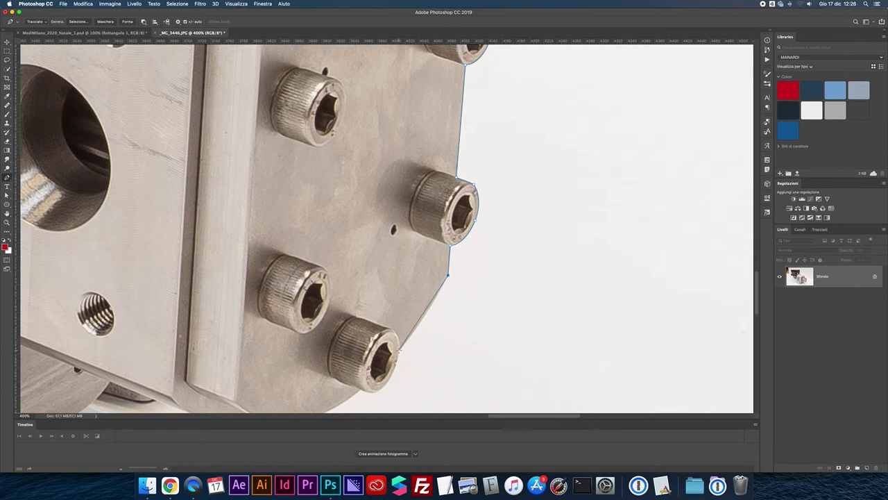
Curve the path around the next bolt and the lower bolt's underside
left_click_drag(398, 349, 373, 378)
left_click_drag(381, 390, 361, 401)
left_click_drag(361, 400, 366, 393)
scroll(326, 389, "down", 5)
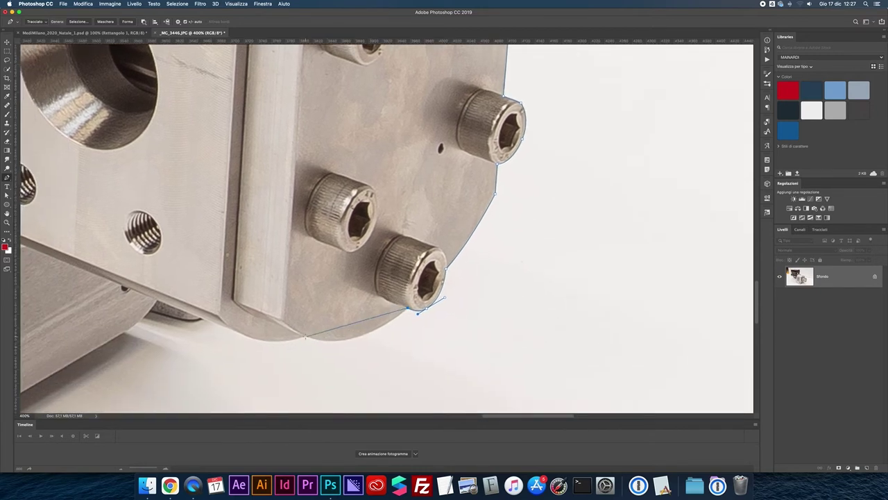
Round the plate's bottom with corner anchors and start along its lower edge
left_click_drag(306, 337, 252, 316)
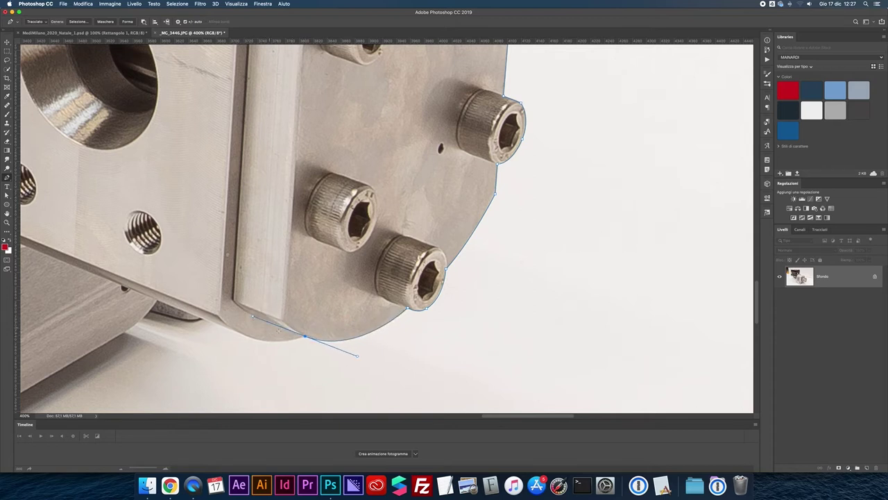
left_click(306, 336, "alt")
left_click_drag(239, 332, 206, 315)
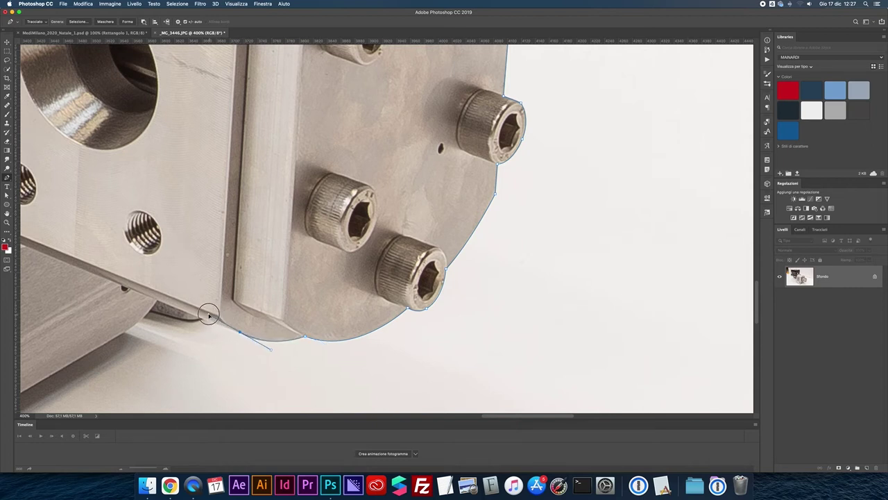
left_click(239, 332, "alt")
left_click(201, 319)
left_click(175, 317)
left_click(157, 314)
left_click_drag(150, 310, 225, 305)
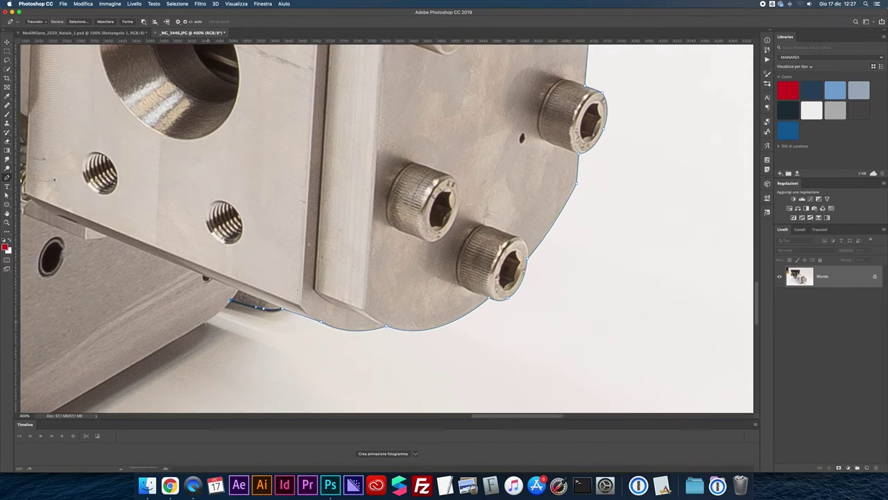
left_click(203, 322)
left_click(191, 331)
left_click_drag(191, 331, 376, 263)
Trace around the plate's rounded lower corner with curved anchors
key("super+r")
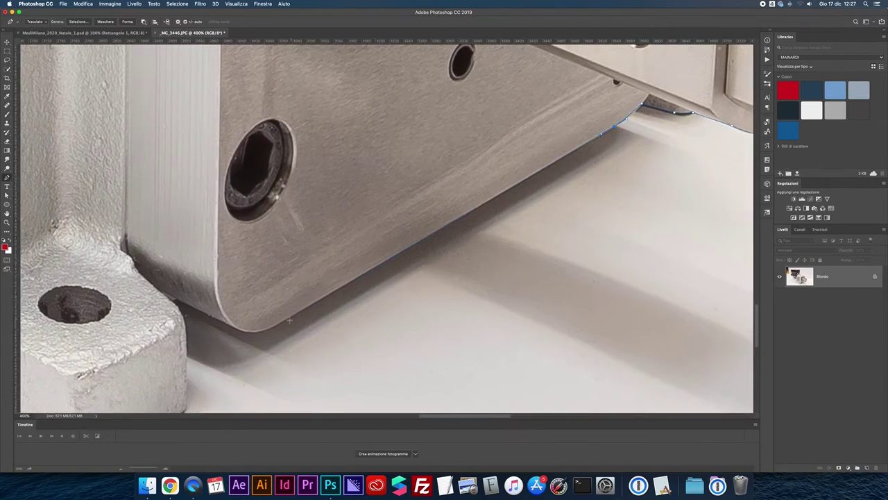
scroll(281, 323, "up", 1)
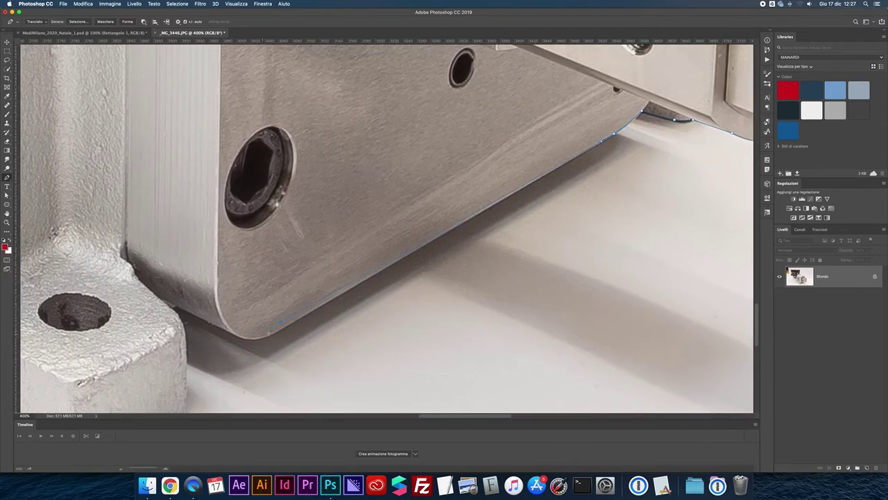
left_click(281, 324)
left_click_drag(231, 333, 204, 319)
left_click_drag(183, 336, 182, 352)
scroll(174, 372, "down", 5)
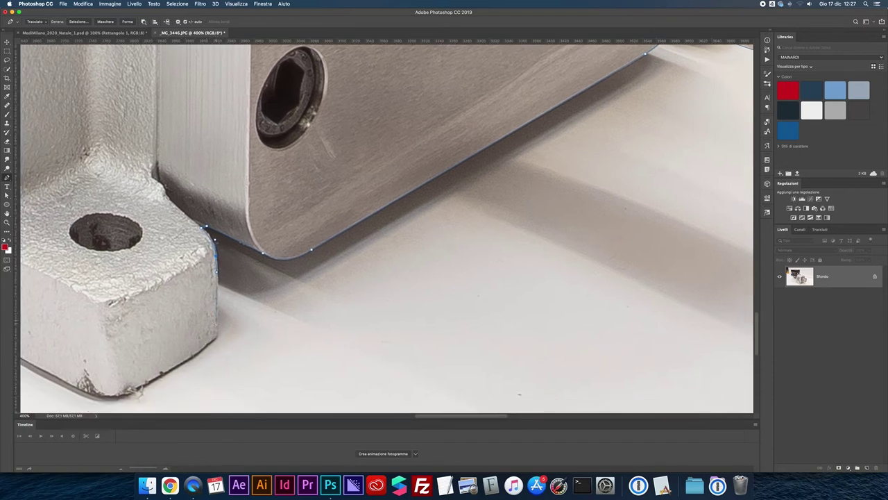
Follow the foot block's right and bottom edges and round its corner
left_click(217, 338)
left_click(199, 349)
left_click(131, 390)
left_click(115, 394)
left_click_drag(56, 358, 257, 385)
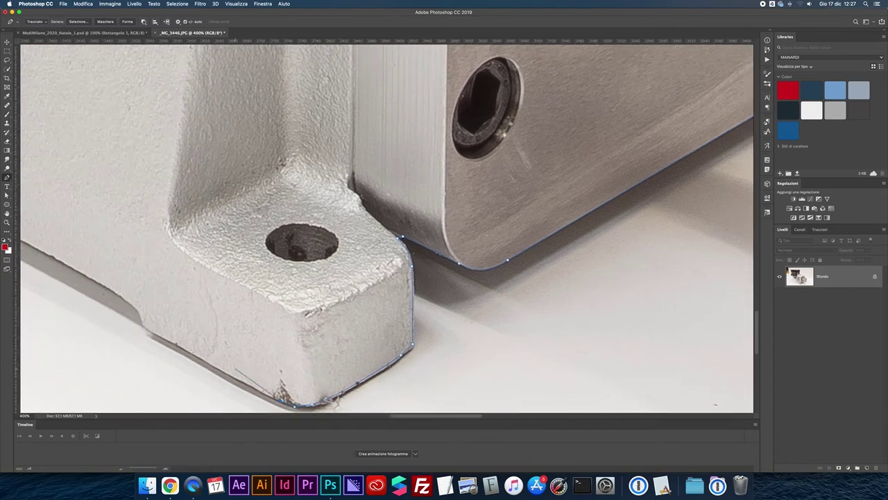
left_click(144, 328)
left_click_drag(142, 318, 131, 301)
Run the path along the motor base's lower edge and up the housing
left_click_drag(90, 266, 301, 359)
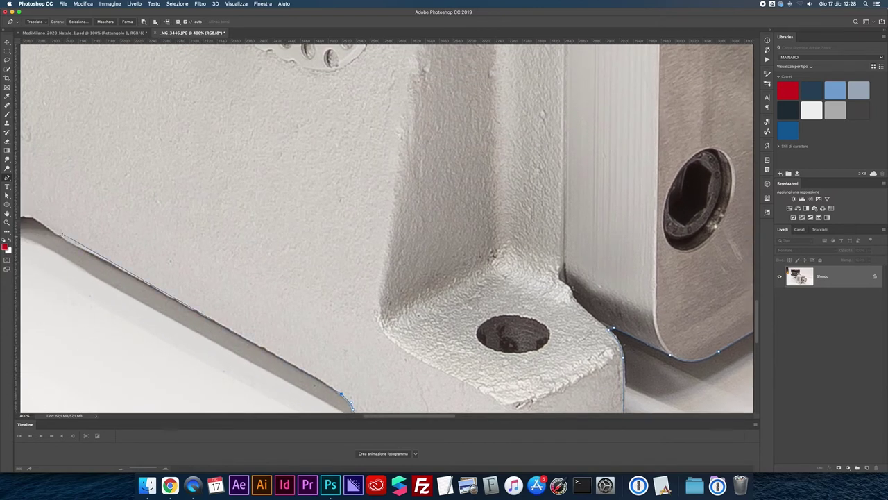
left_click_drag(80, 234, 228, 278)
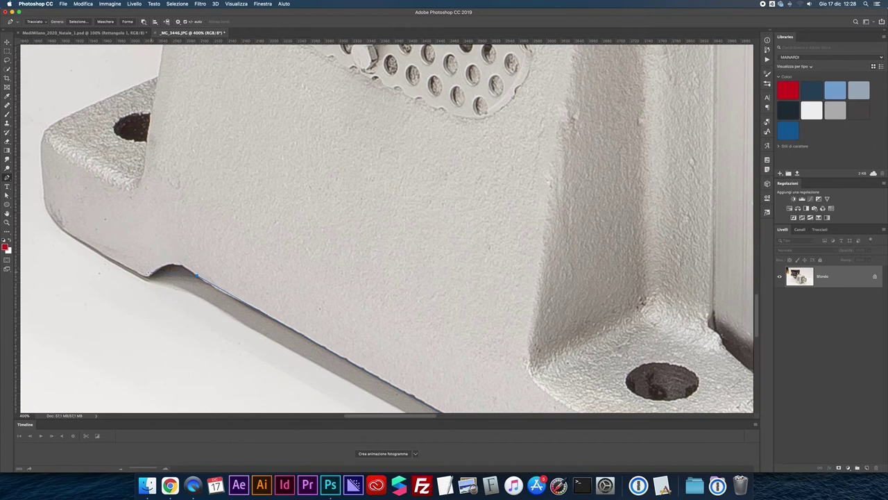
left_click_drag(151, 273, 127, 295)
left_click(129, 267)
left_click_drag(47, 205, 45, 180)
scroll(45, 181, "up", 1)
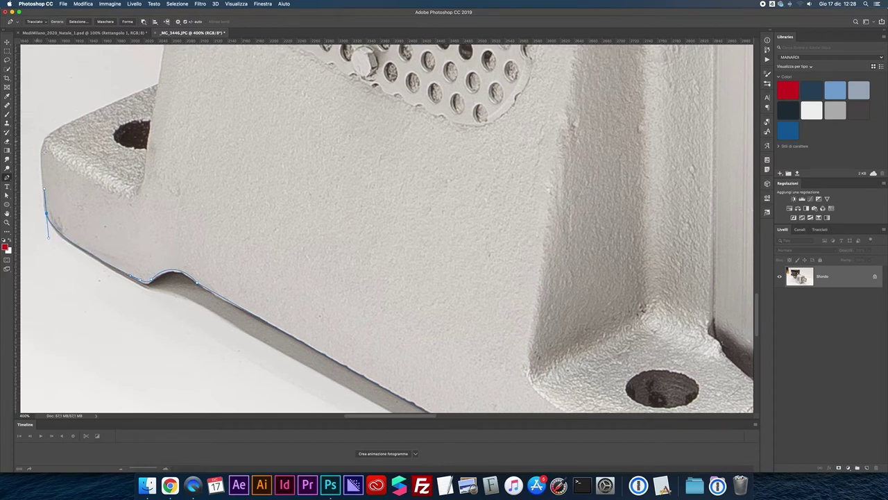
left_click(40, 154)
left_click_drag(42, 137, 64, 127)
left_click(159, 84)
scroll(208, 98, "up", 10)
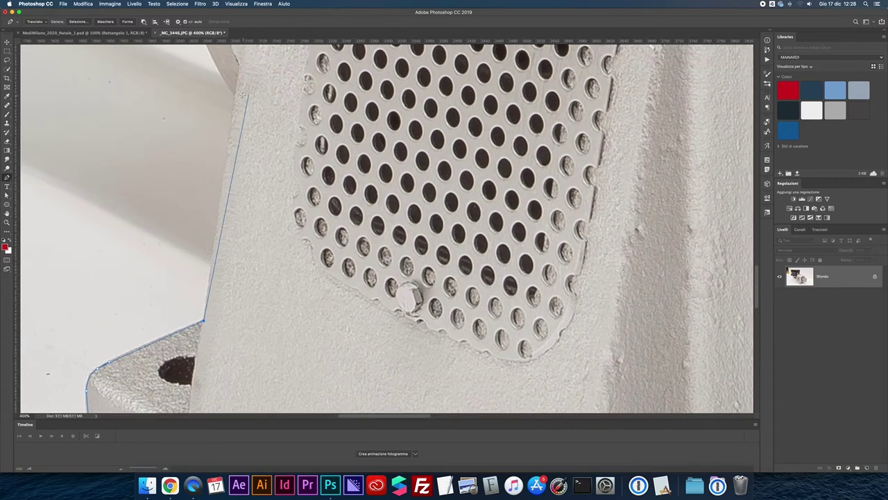
Trace the grille housing edge to a smooth anchor where it meets the motor
left_click(237, 97)
scroll(213, 129, "up", 5)
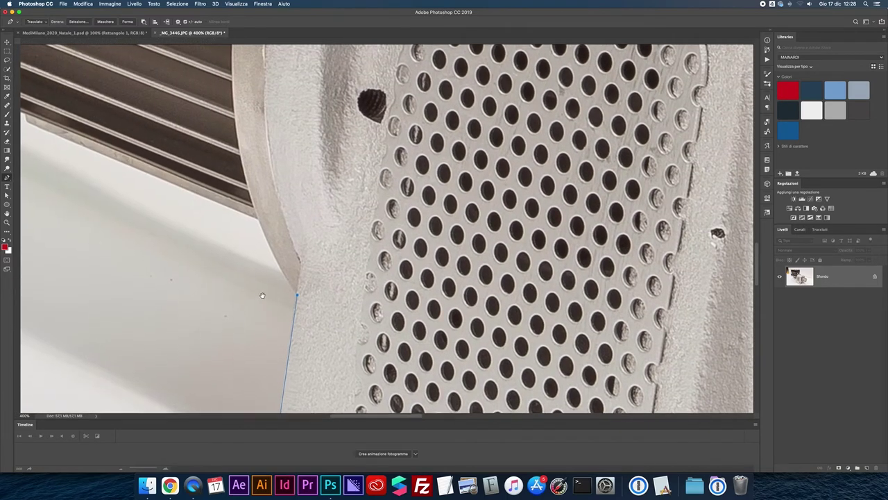
left_click_drag(258, 221, 251, 190)
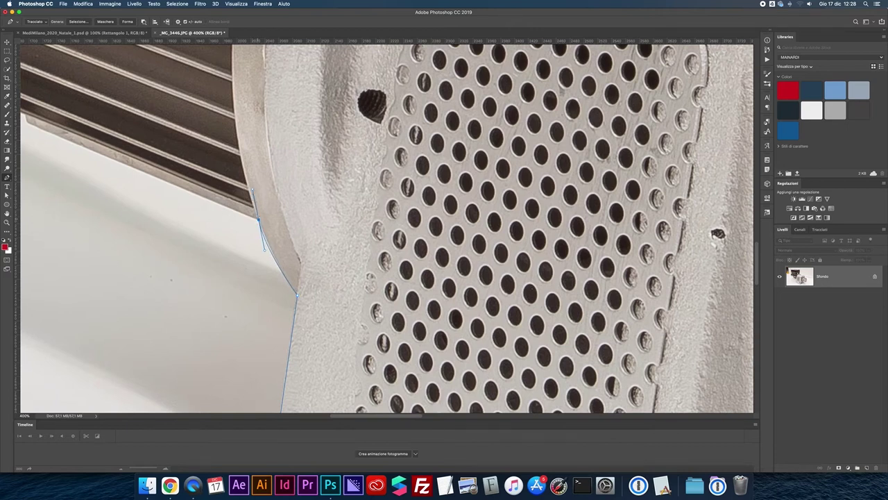
left_click_drag(251, 190, 249, 191)
scroll(254, 221, "up", 5)
scroll(208, 228, "left", 6)
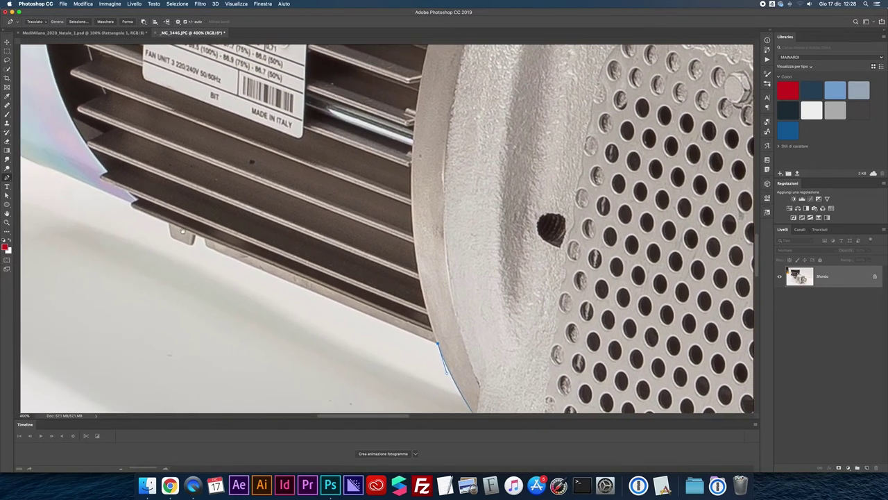
scroll(183, 231, "up", 2)
scroll(182, 231, "left", 3)
Trace along the finned body's underside to the motor's left housing
left_click_drag(219, 256, 220, 256)
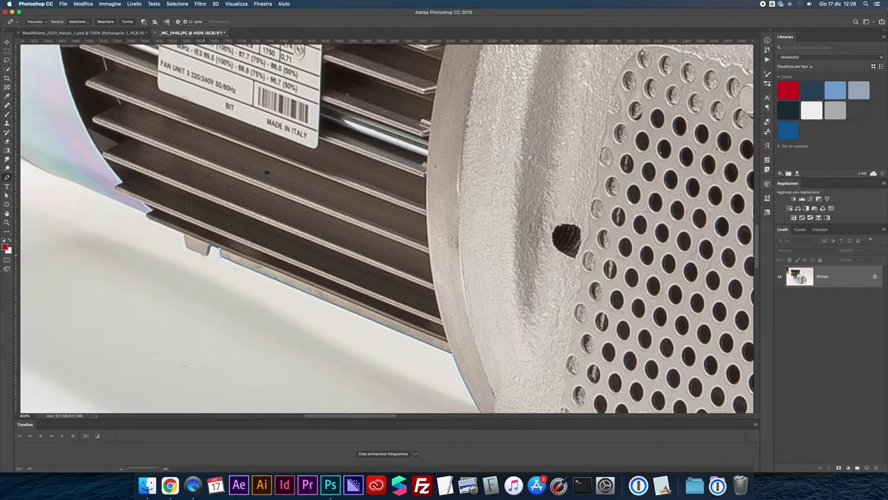
left_click(186, 245)
left_click(146, 219)
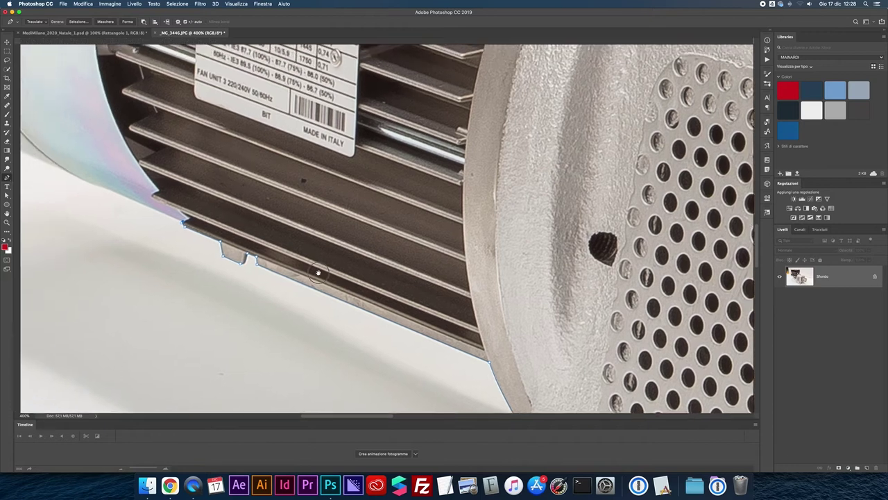
left_click_drag(155, 211, 431, 386)
left_click(273, 309)
key("super+minus")
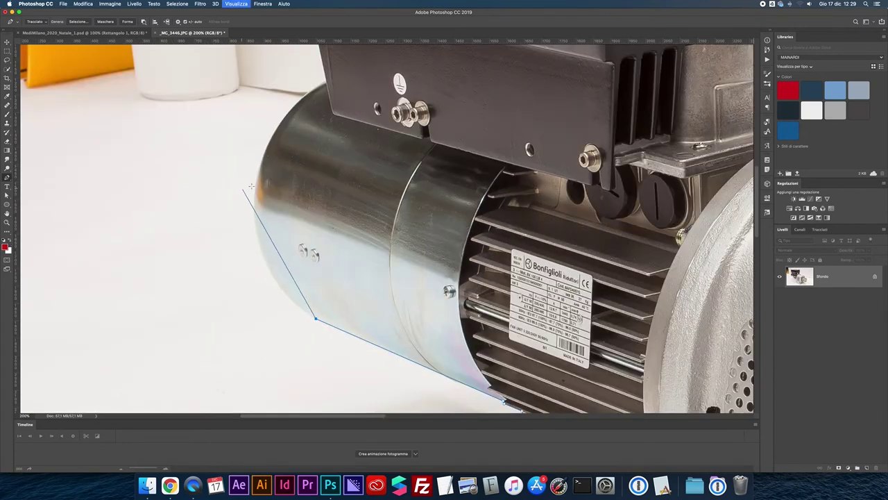
Curve the path around the cylinder's rounded cap and anchor it at the bracket
left_click(255, 189)
left_click_drag(255, 188, 262, 88)
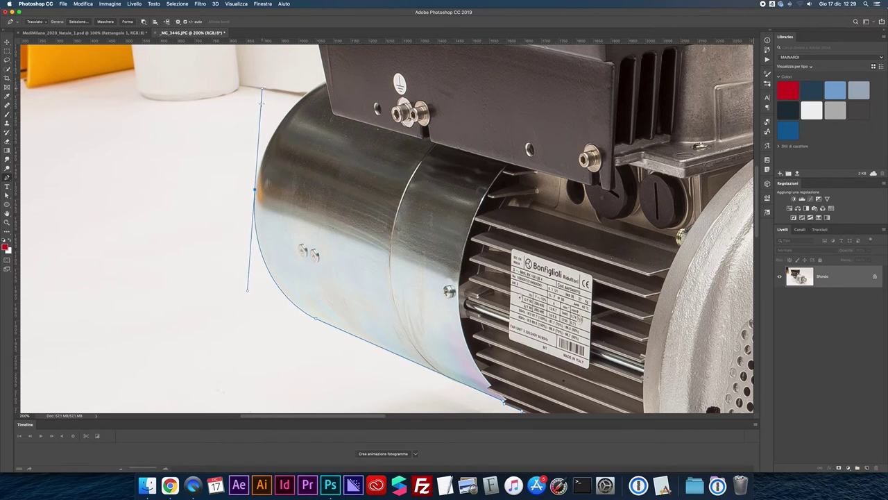
left_click(254, 188, "alt")
left_click_drag(324, 82, 391, 48)
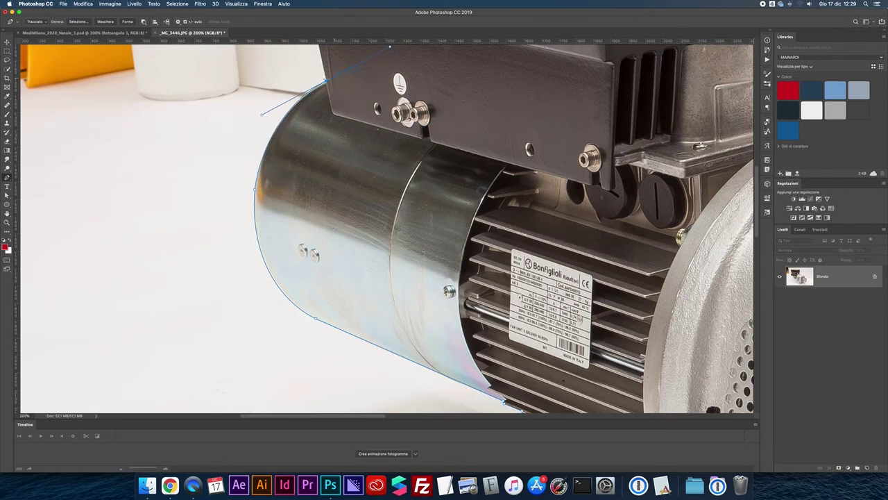
scroll(322, 75, "up", 3)
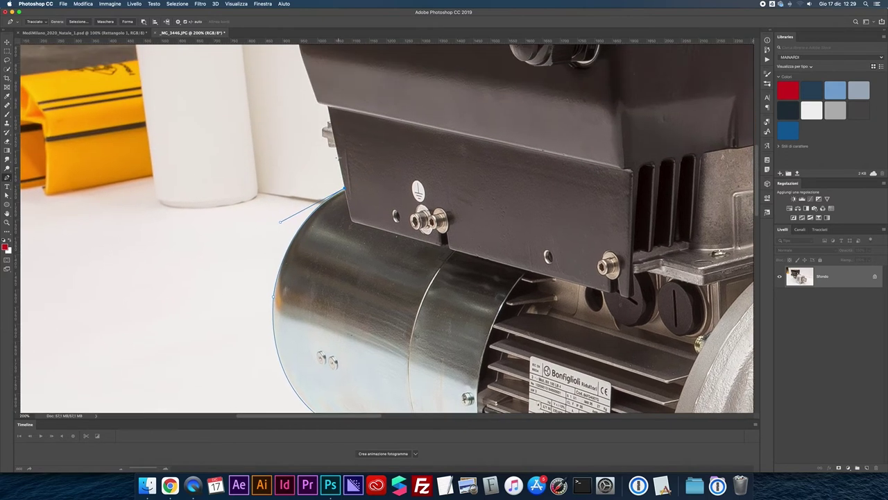
key("super+plus")
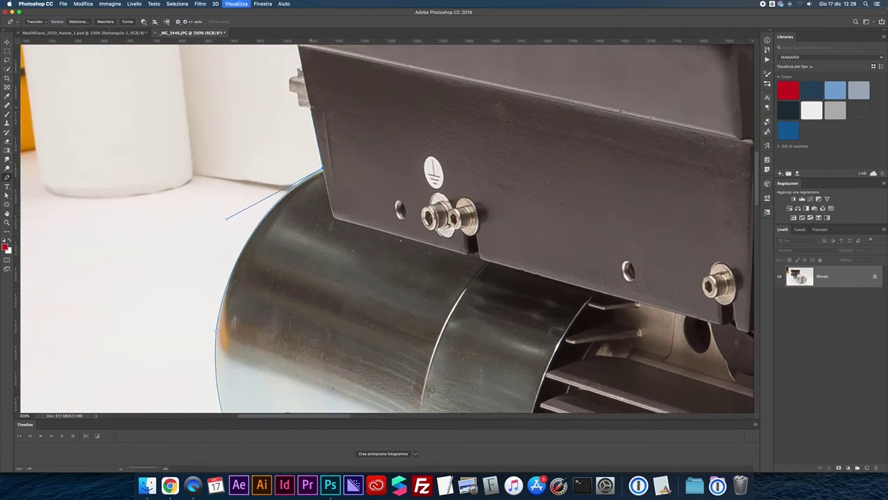
left_click(300, 106)
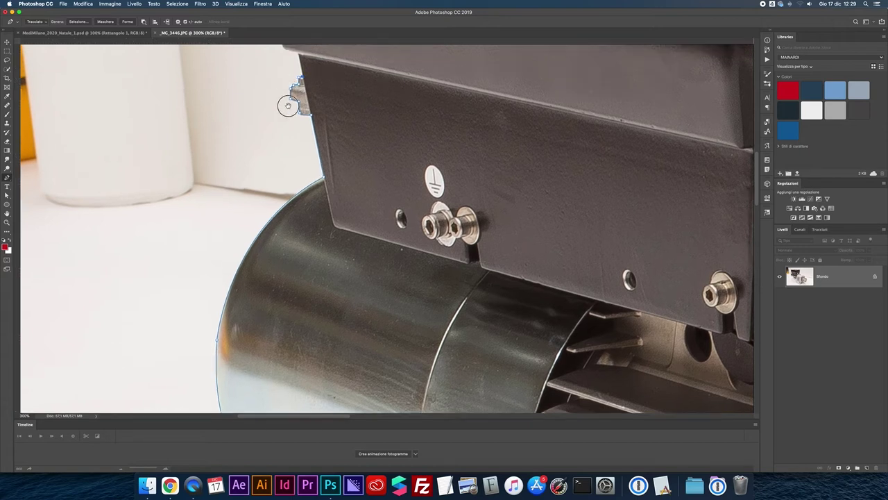
Run the path up the bracket edge to the control box's top-left corner
scroll(296, 175, "up", 5)
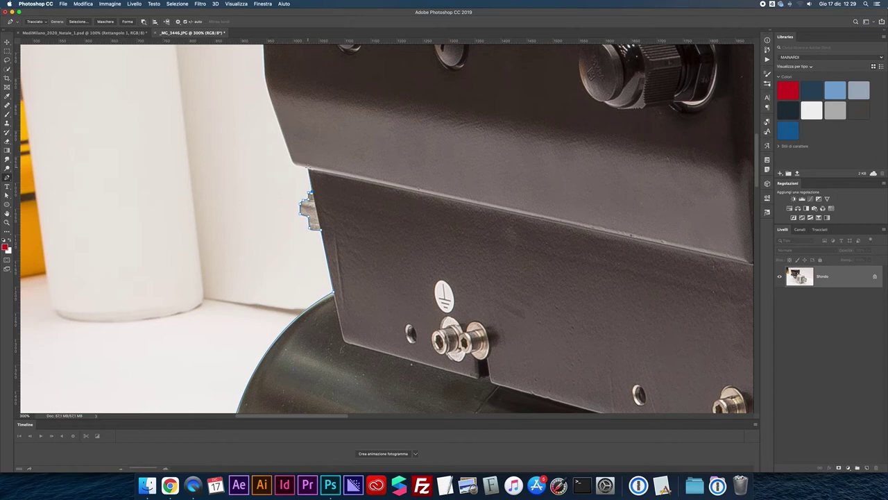
left_click(295, 166)
left_click(286, 143)
scroll(265, 90, "up", 5)
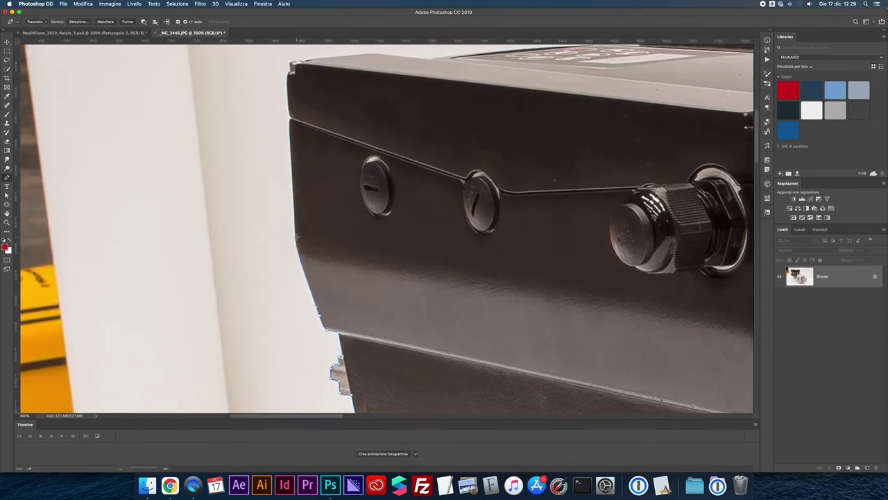
scroll(296, 235, "up", 1)
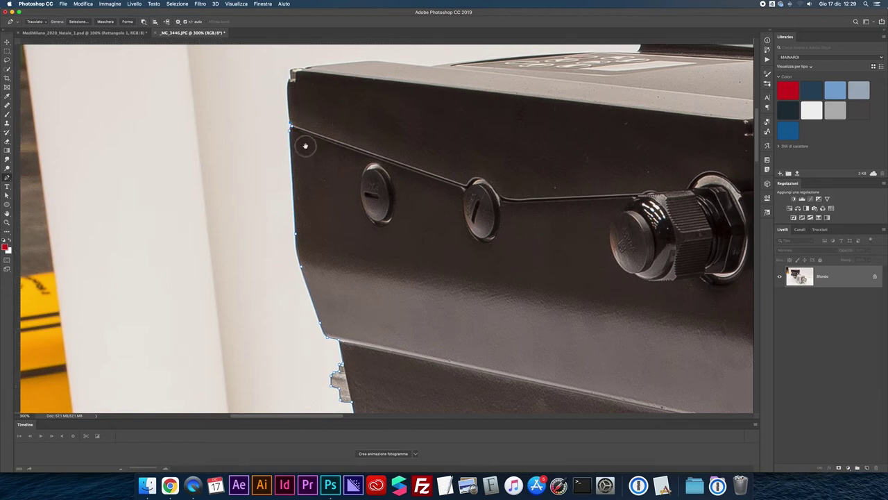
scroll(305, 167, "up", 5)
left_click(310, 179)
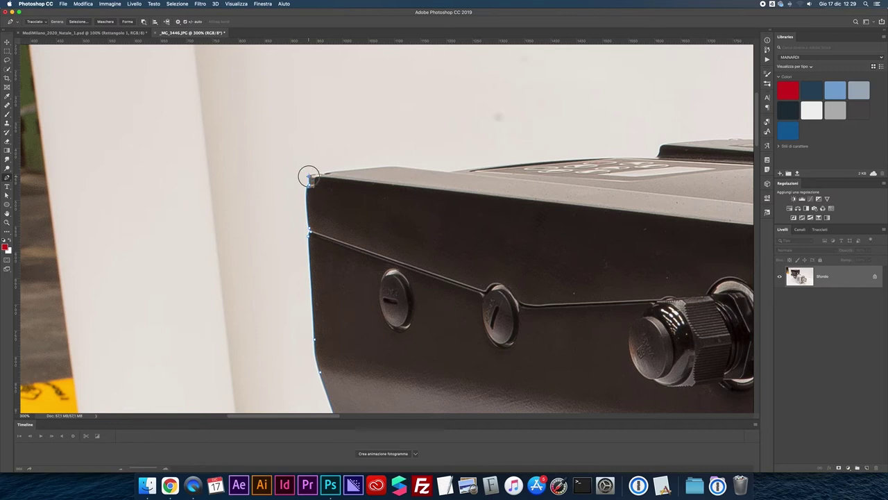
left_click_drag(311, 176, 333, 177)
Place anchors across the box's top edge, curving over the raised step
left_click(333, 172)
left_click(395, 166)
left_click(451, 172)
left_click(624, 158)
left_click_drag(660, 149, 659, 143)
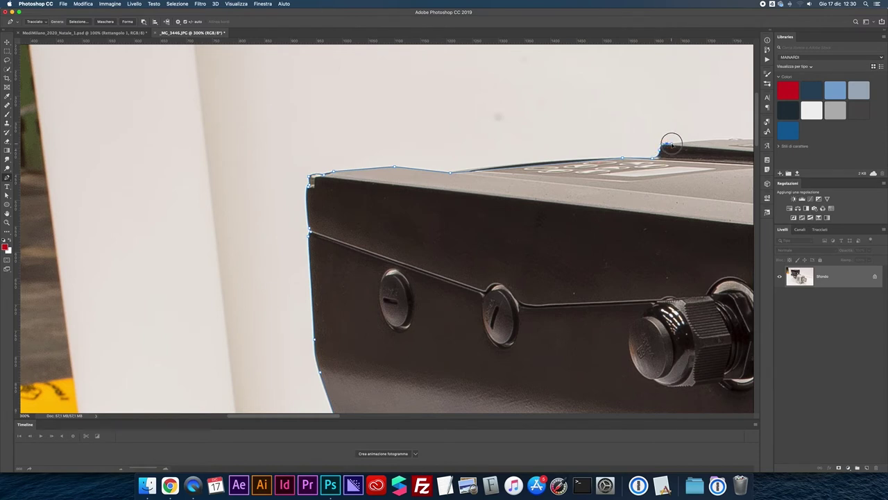
left_click_drag(650, 147, 451, 167)
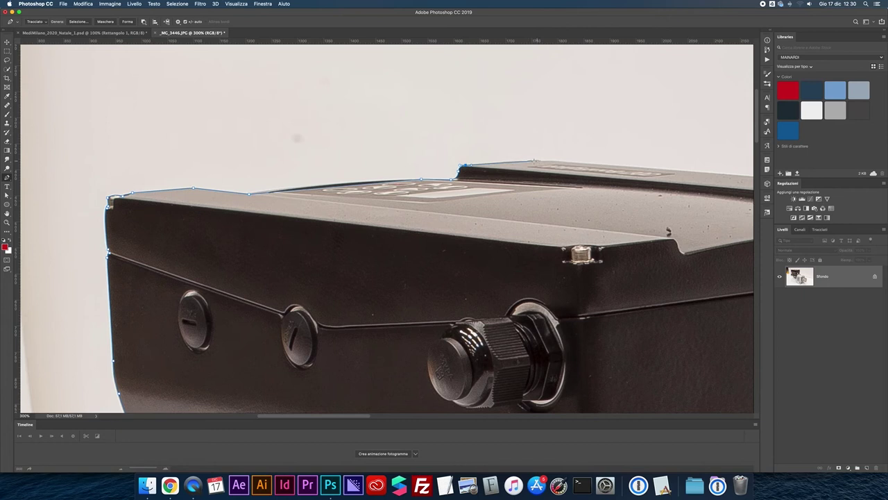
left_click(525, 161)
left_click(542, 161)
left_click_drag(542, 161, 550, 161)
Finish the top edge at the box's right corner and trace down its right side
scroll(486, 164, "right", 5)
scroll(428, 167, "right", 3)
scroll(428, 167, "right", 3)
left_click(665, 191)
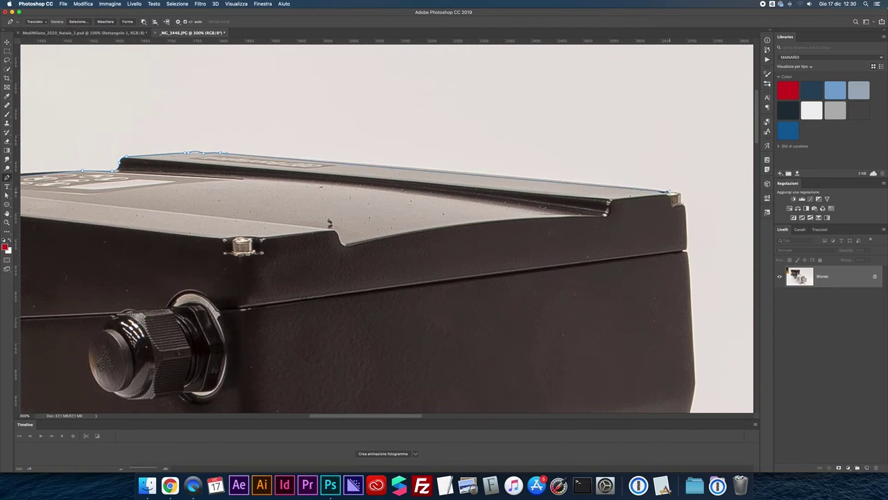
left_click(681, 193)
left_click(685, 217)
left_click(685, 248)
scroll(589, 171, "down", 2)
scroll(588, 171, "down", 3)
scroll(588, 171, "right", 3)
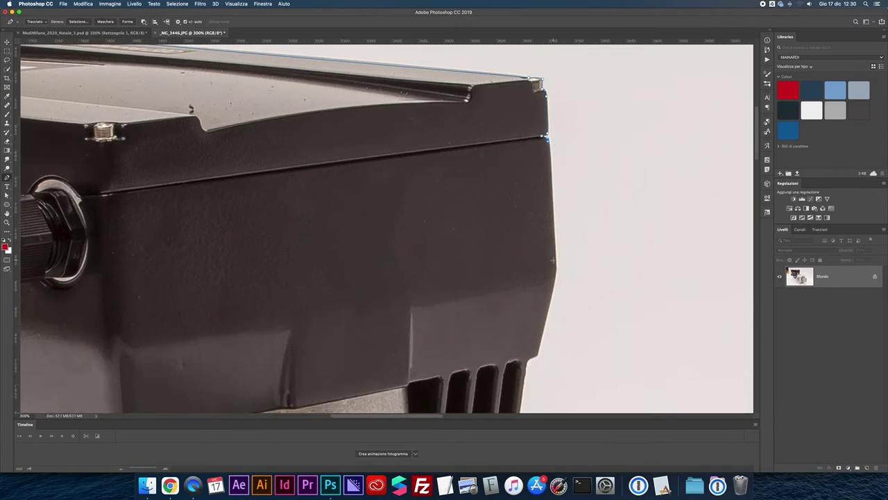
Place Pen anchors down the box's right edge, zooming in on the fin area
left_click(556, 271)
left_click(549, 309)
scroll(538, 357, "up", 1)
left_click(537, 358)
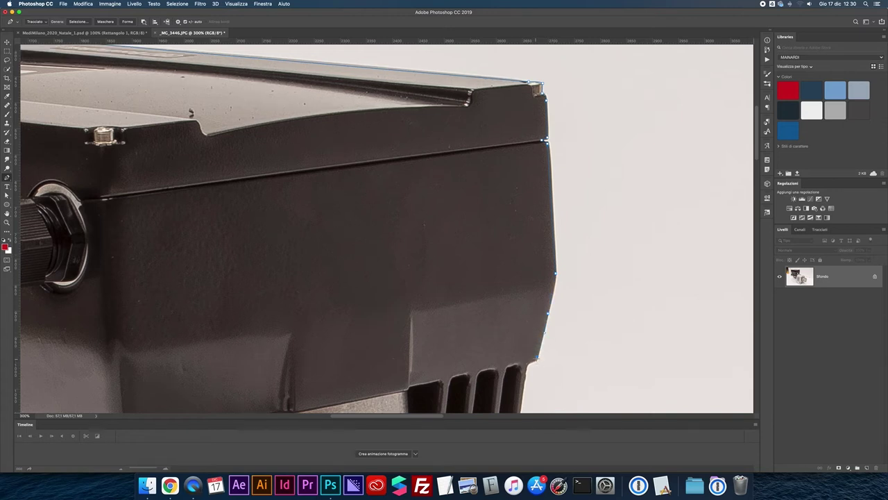
key("super+plus")
left_click_drag(551, 337, 371, 229)
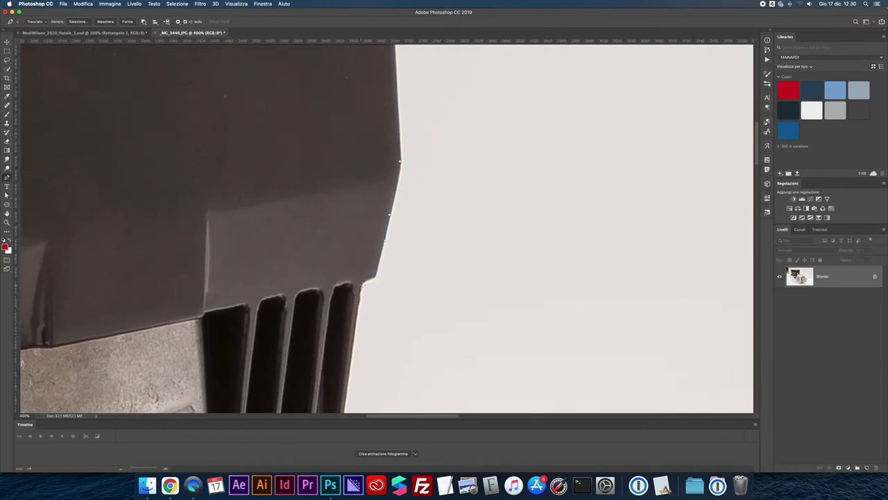
Undo the misplaced anchor, then trace past the cooling fins and across the housing to the ring
key("super+z")
left_click(375, 276)
left_click(357, 281)
left_click(359, 295)
scroll(357, 326, "down", 5)
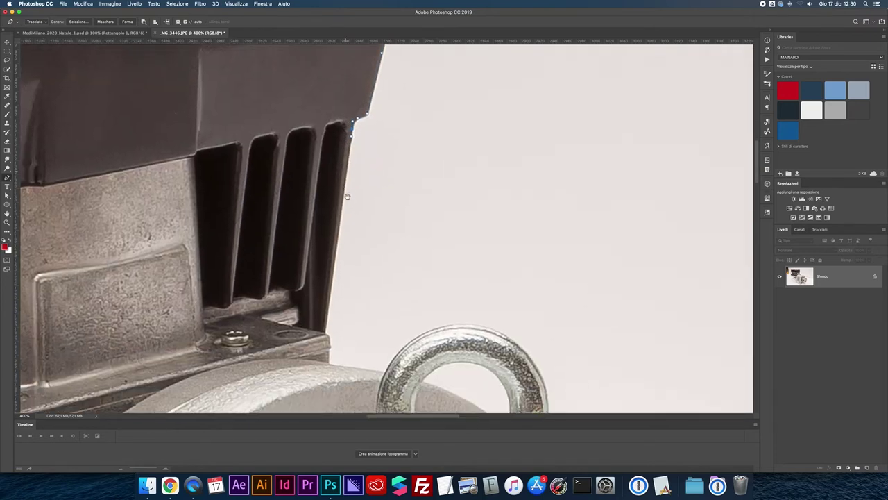
left_click(325, 324)
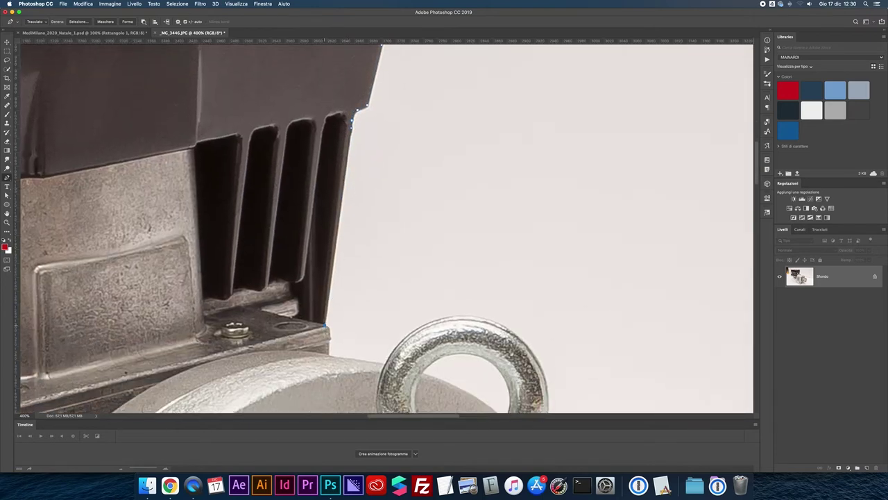
left_click(329, 338)
left_click(327, 356)
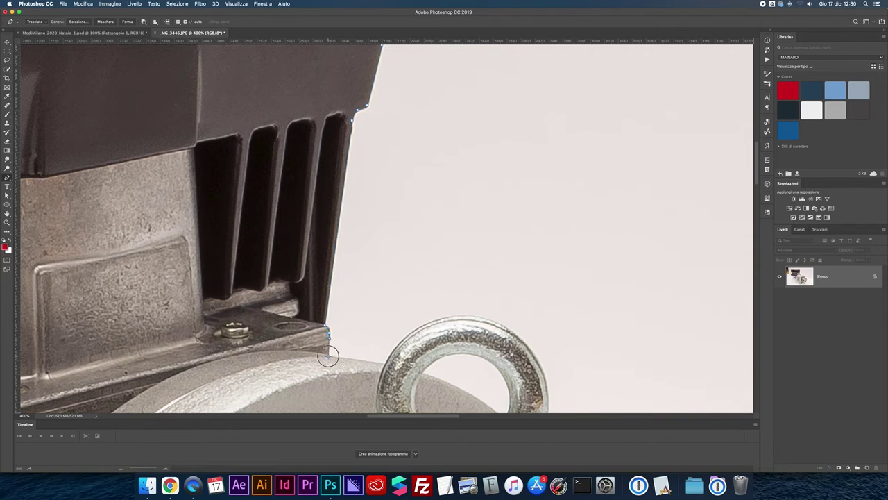
left_click(385, 363)
Curve the path over the eyebolt ring's top and down its right side
scroll(385, 363, "down", 1)
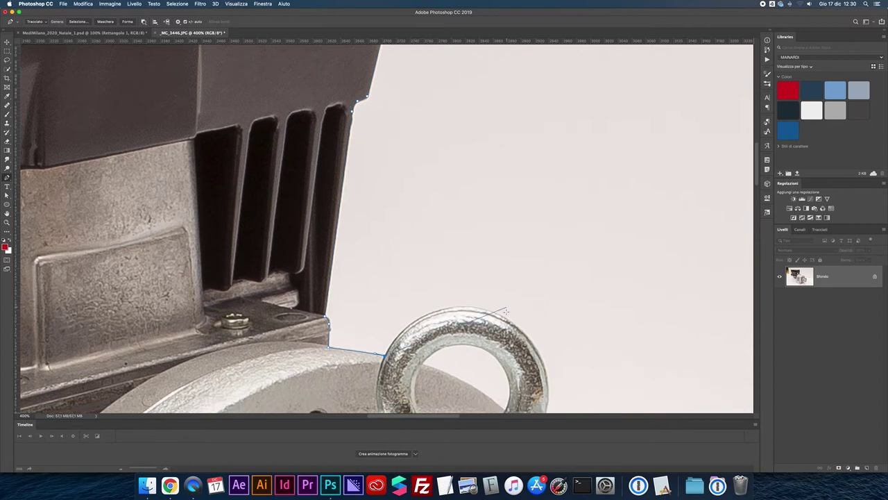
left_click_drag(505, 318, 593, 355)
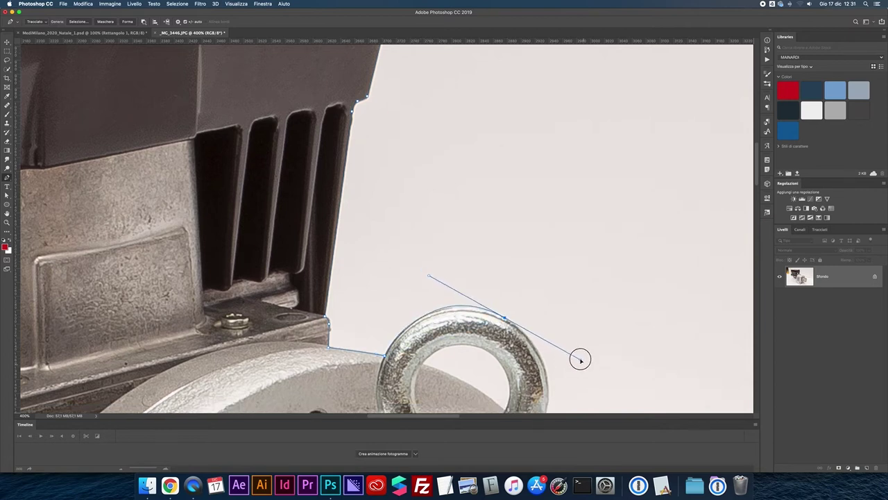
mouse_move(593, 355)
left_mouse_down()
mouse_move(546, 349)
mouse_move(512, 330)
mouse_move(517, 300)
mouse_move(434, 271)
mouse_move(392, 242)
left_mouse_up()
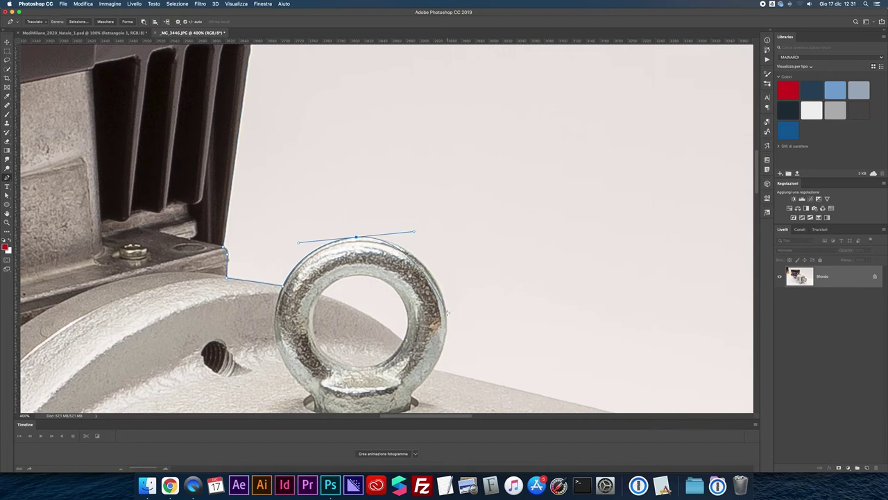
mouse_move(446, 308)
left_mouse_down()
mouse_move(447, 333)
mouse_move(448, 313)
left_mouse_up()
left_click_drag(414, 231, 408, 235)
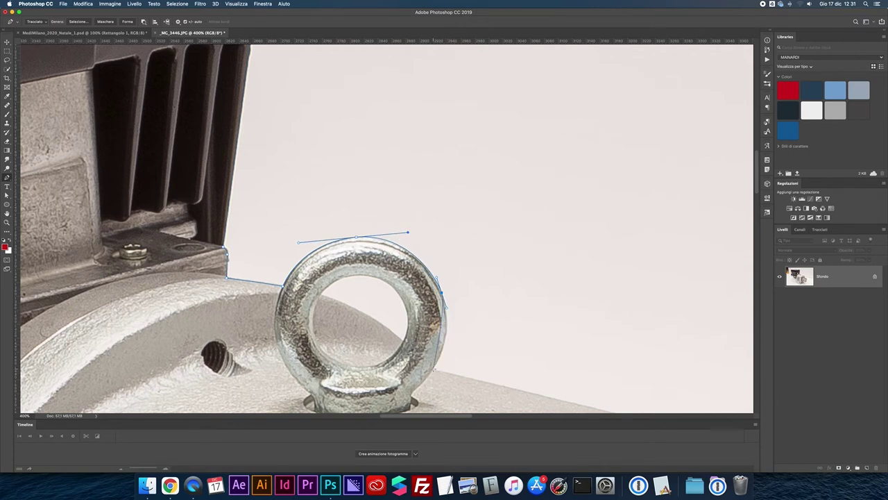
left_click_drag(433, 368, 413, 393)
Extend the path along the housing's top edge to the flange's top edge
left_click_drag(370, 304, 100, 154)
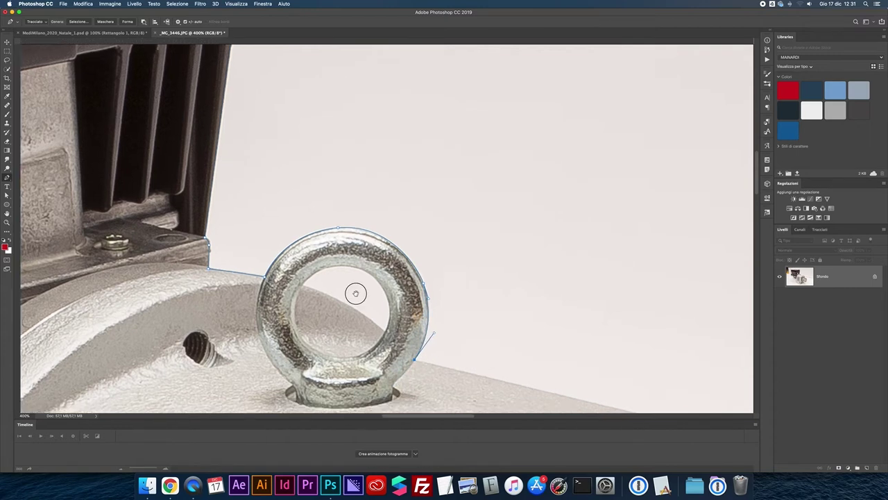
left_click_drag(553, 314, 570, 328)
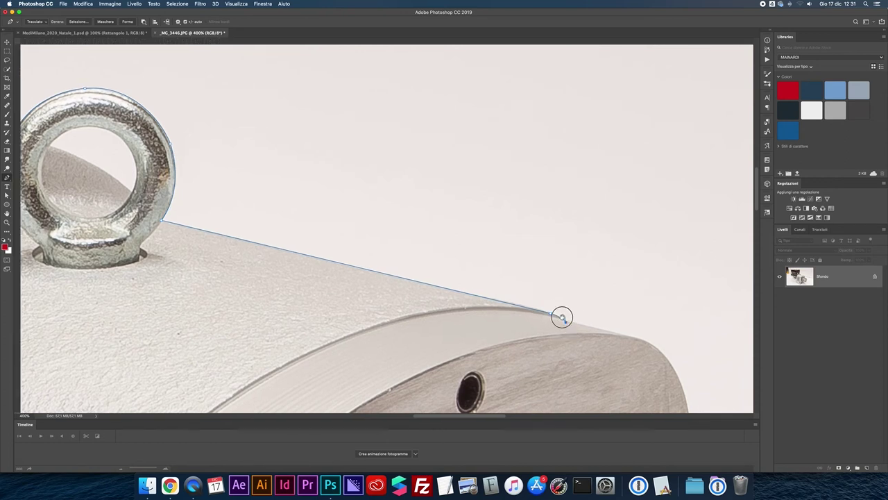
left_click_drag(561, 314, 394, 255)
left_click(481, 284)
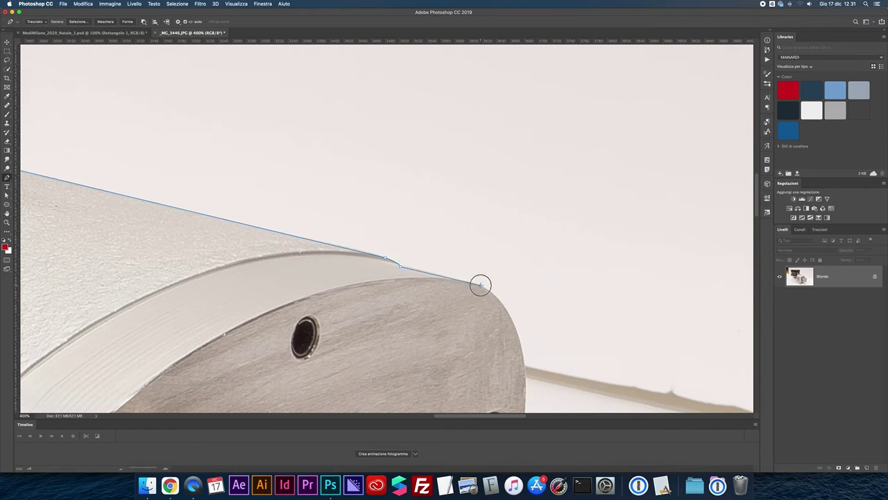
left_click_drag(481, 285, 393, 214)
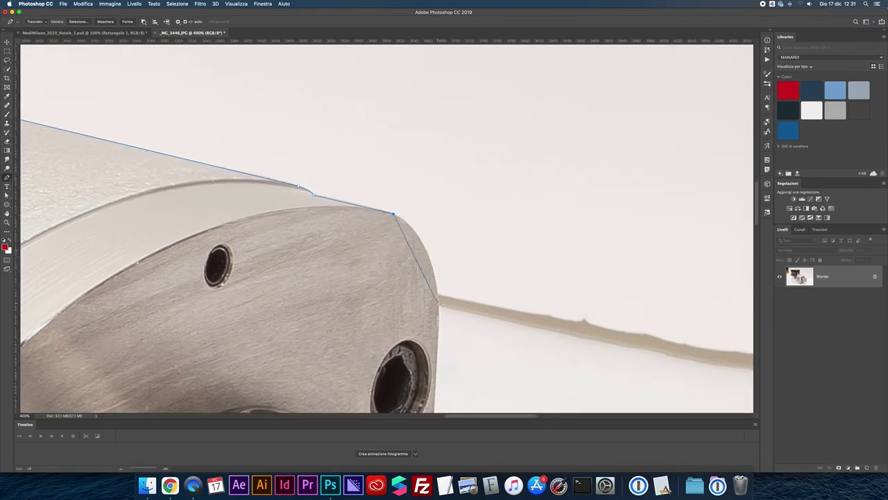
Curve around the flange's rounded corner, close the path on its existing anchor, and zoom out
left_click_drag(438, 321, 434, 401)
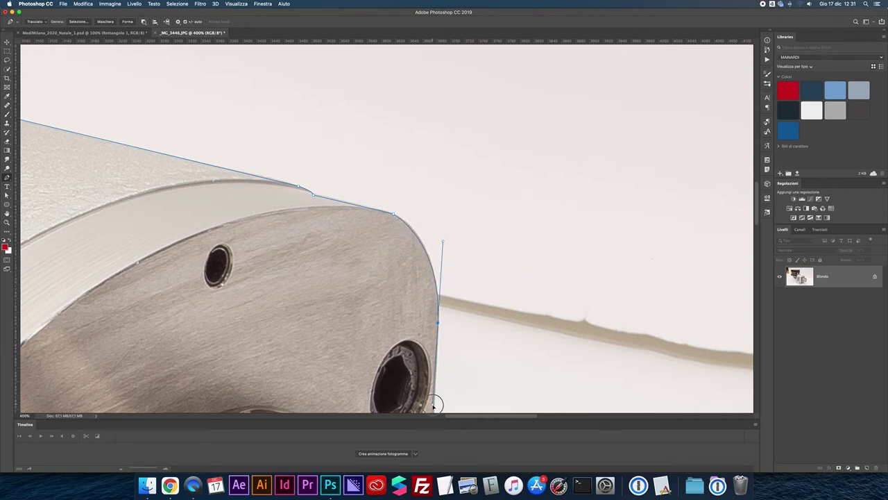
left_click_drag(434, 401, 433, 408)
scroll(449, 331, "down", 5)
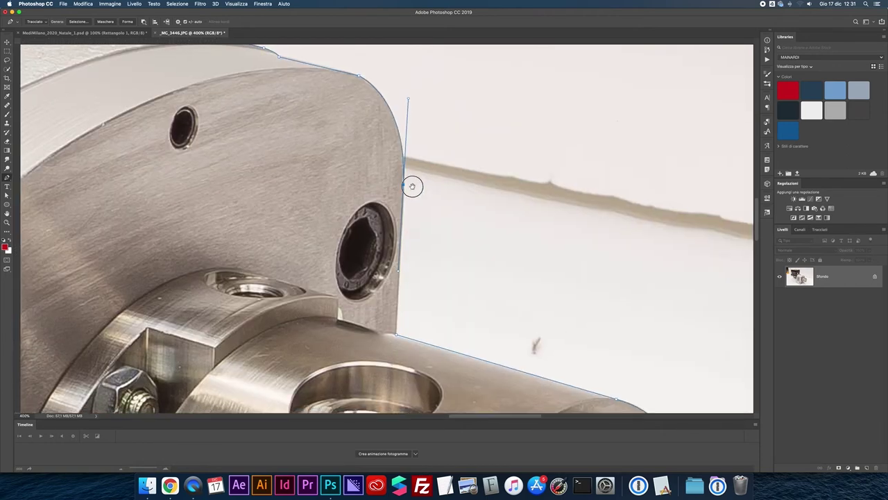
left_click(393, 327)
key("ctrl+minus")
key("ctrl+minus")
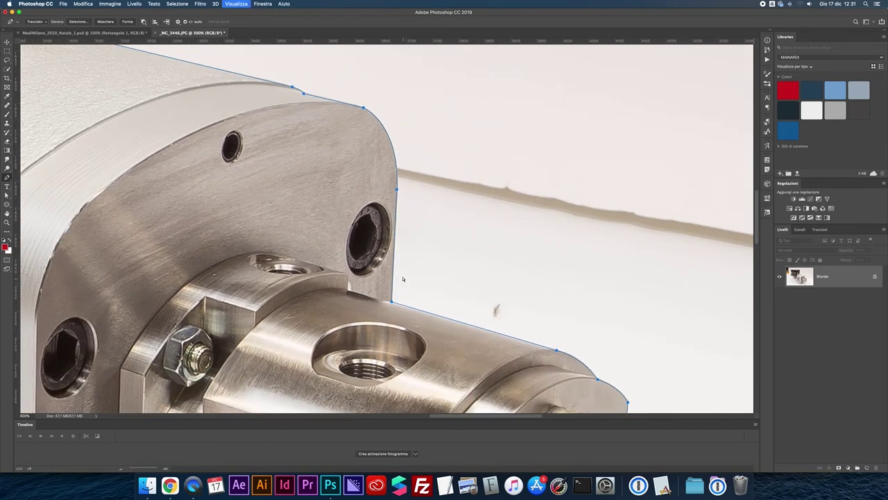
key("ctrl+minus")
key("ctrl+minus")
key("ctrl+minus")
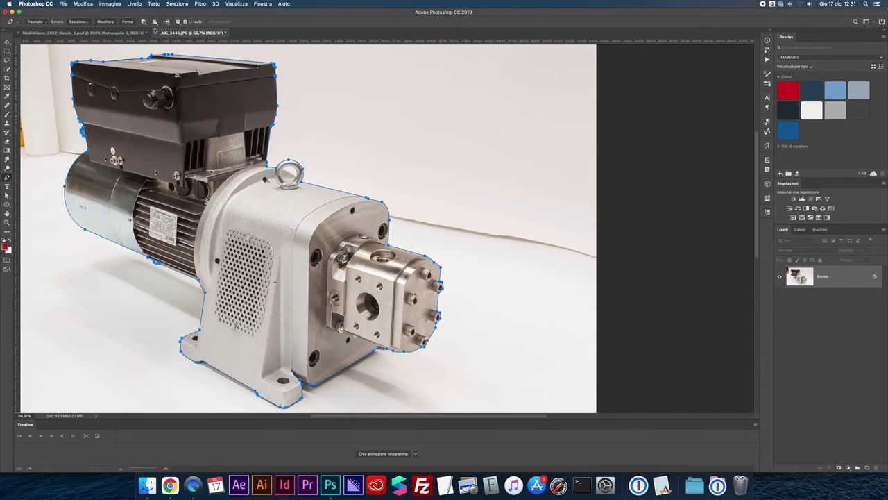
left_click(154, 26)
left_click(820, 229)
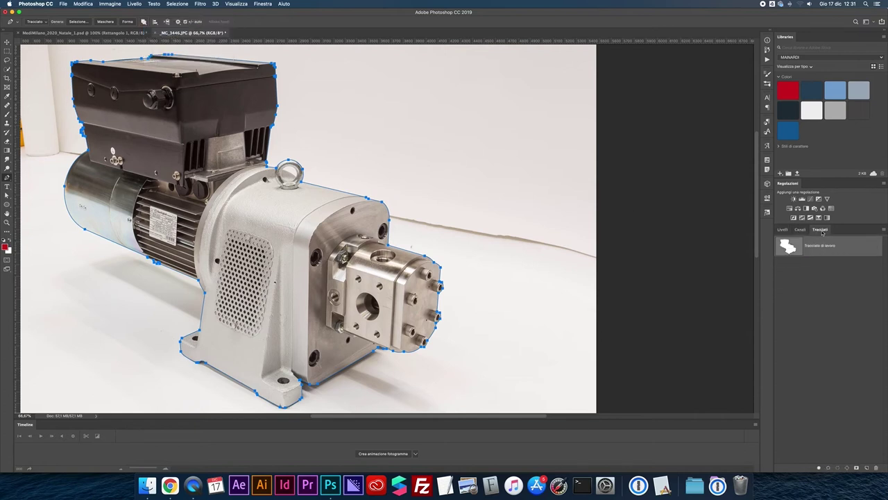
left_click(885, 229)
left_click(879, 232)
key("Return")
left_click(884, 231)
left_click(842, 292)
key("Return")
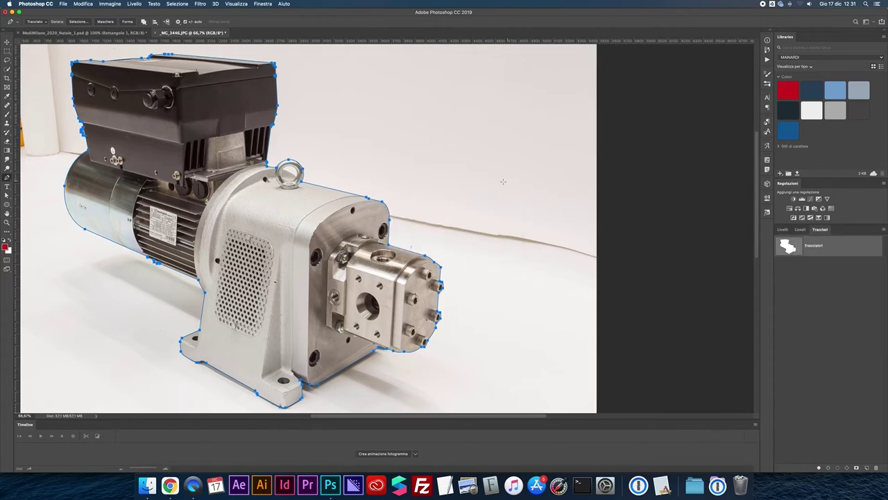
left_click(794, 299)
key("super+plus")
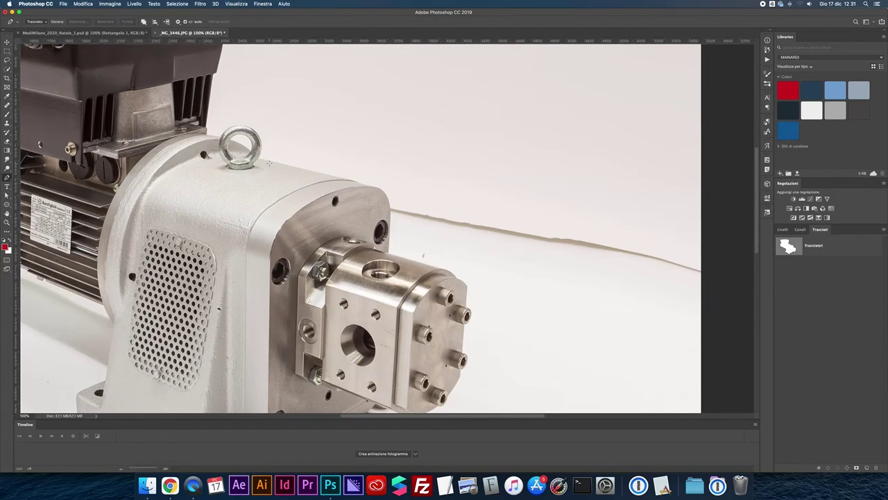
key("super+plus")
key("super+plus")
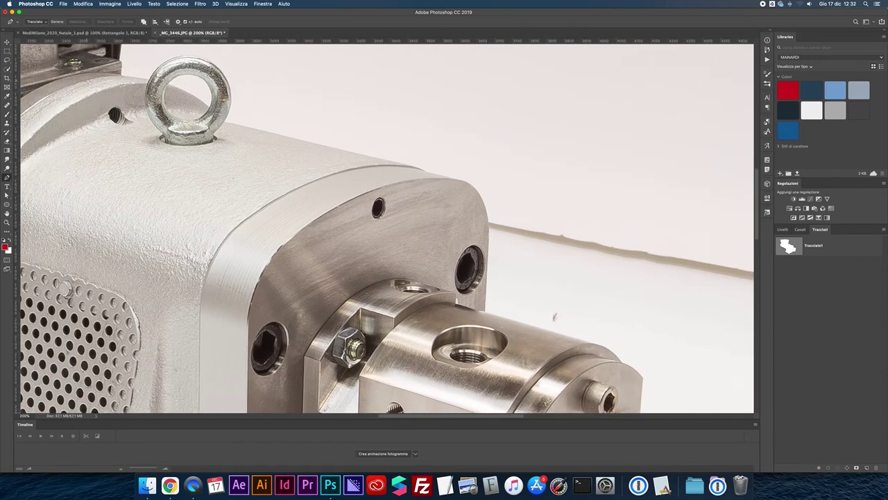
Set Path Operations to Subtract Front Shape on Tracciato1 and zoom in on the eyebolt
left_click(155, 23)
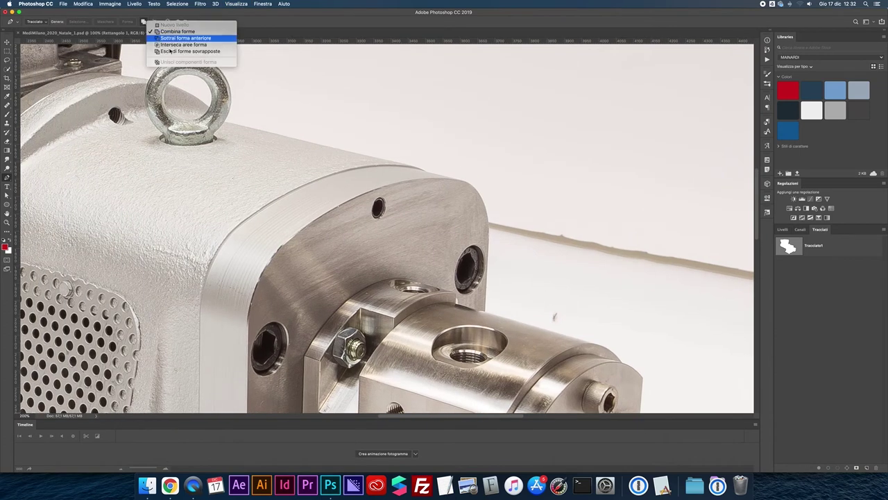
left_click(177, 31)
left_click(787, 248)
key("super+plus")
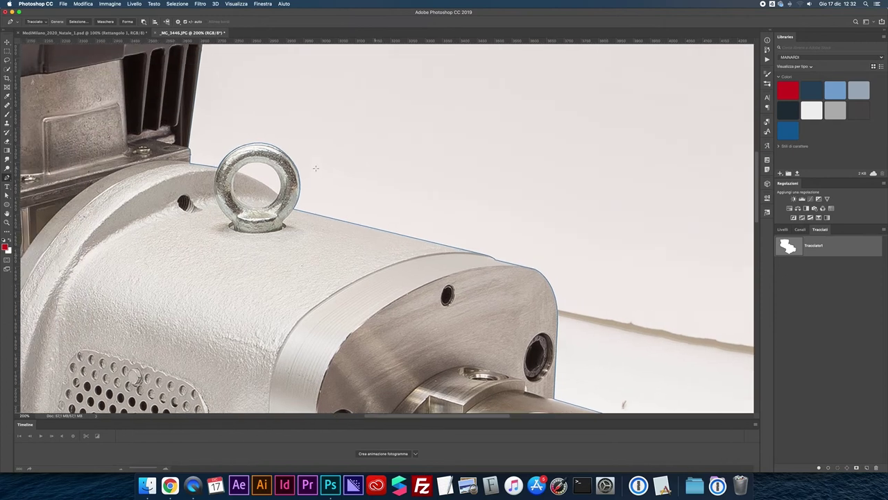
key("super+plus")
key("super+plus")
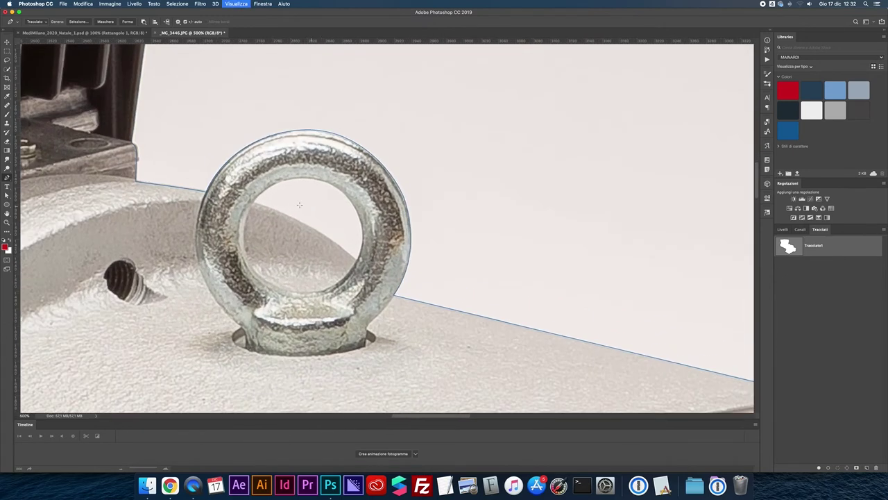
key("super+plus")
Trace and close the hole inside the eyebolt ring, then load Tracciato1 as a selection
left_click(225, 196)
left_click_drag(350, 266, 387, 308)
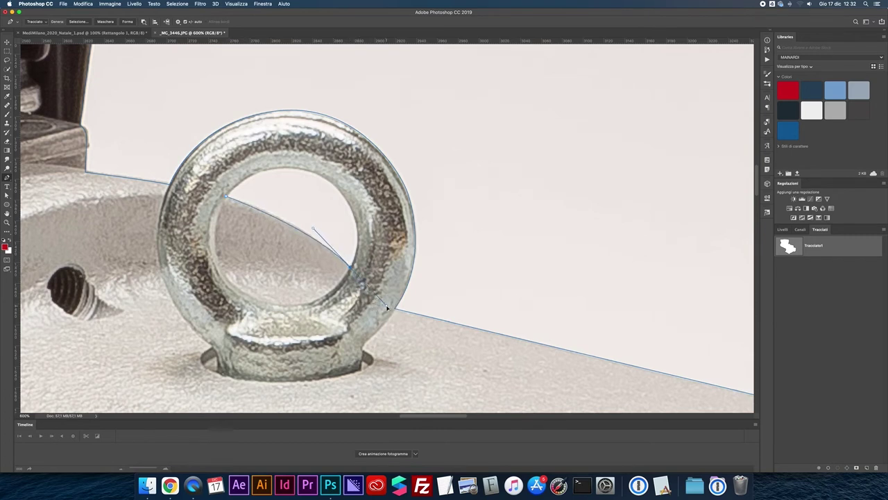
scroll(388, 307, "left", 2)
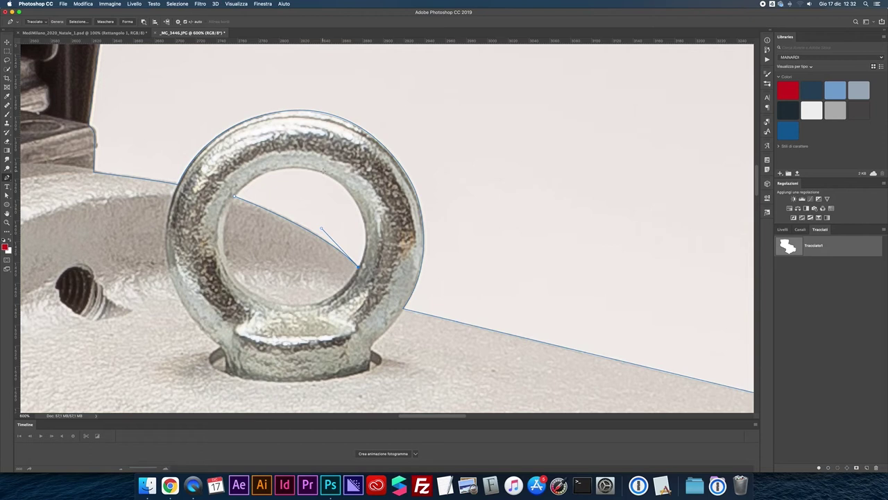
mouse_move(322, 171)
left_mouse_down()
mouse_move(252, 132)
mouse_move(284, 139)
left_mouse_up()
left_click(237, 199)
key("super+minus")
key("super+minus")
key("super+minus")
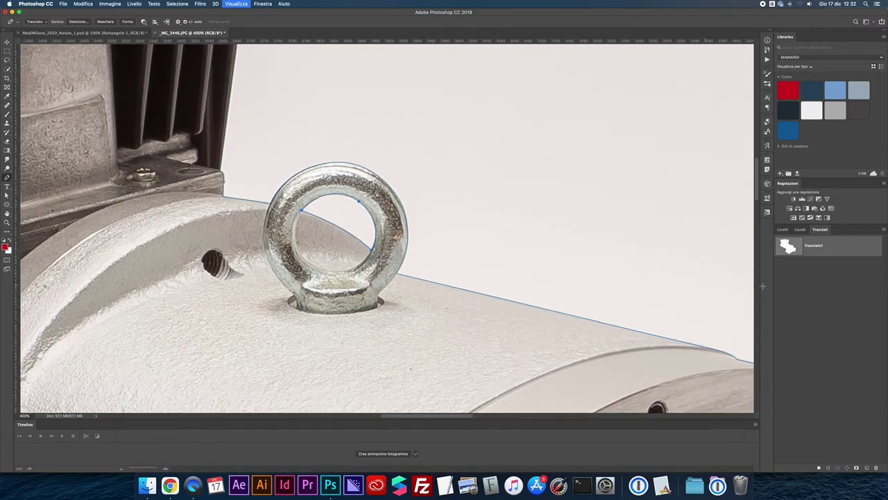
left_click(788, 247, "super")
Mask the background outside the selection and flatten the image
key("super+0")
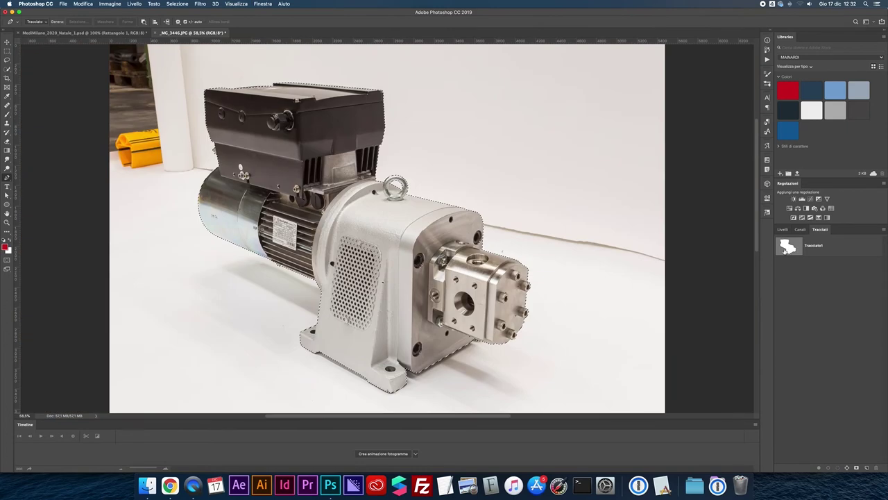
left_click(783, 230)
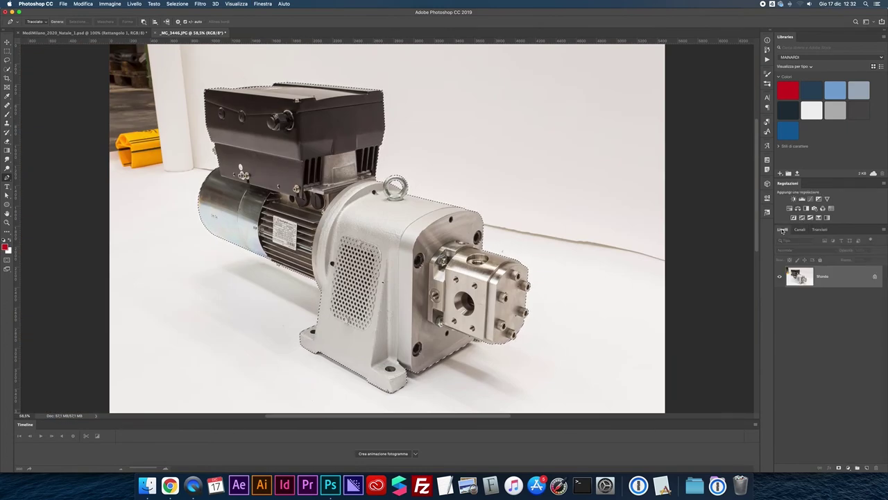
key("super+shift+m")
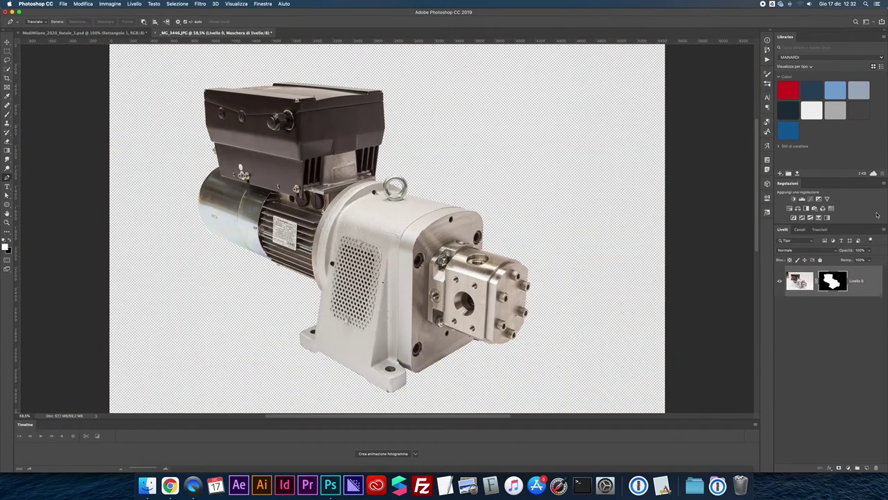
left_click(884, 228)
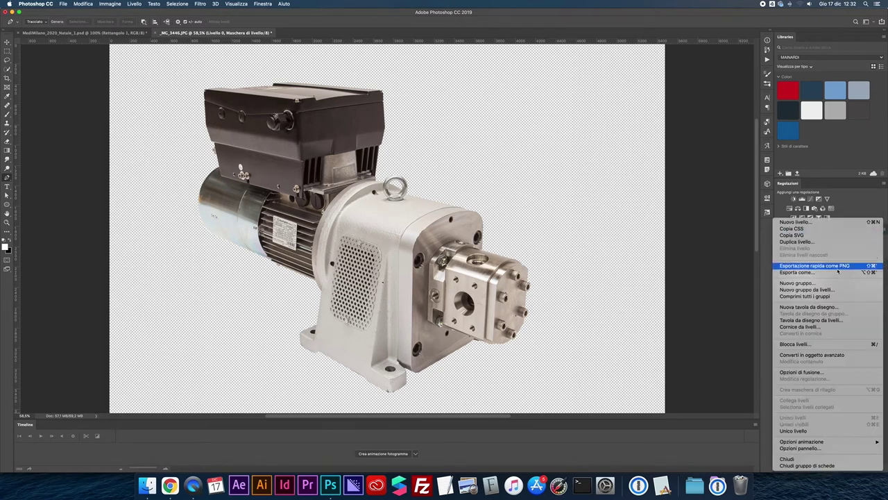
left_click(799, 430)
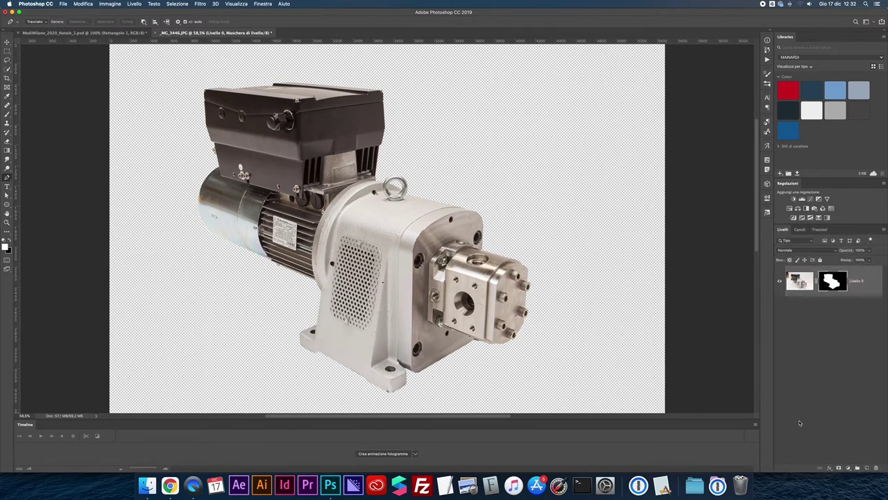
Make Tracciato1 the image's clipping path and return to the Layers panel
left_click(821, 230)
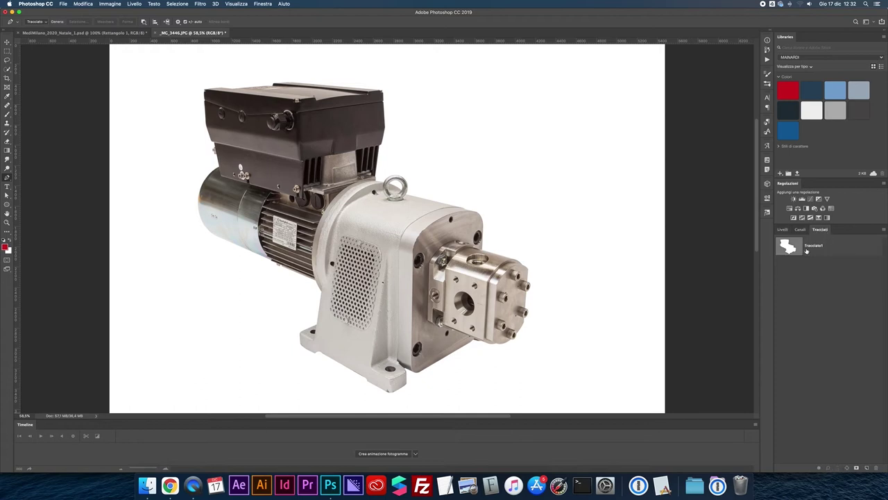
left_click(804, 247)
left_click(884, 229)
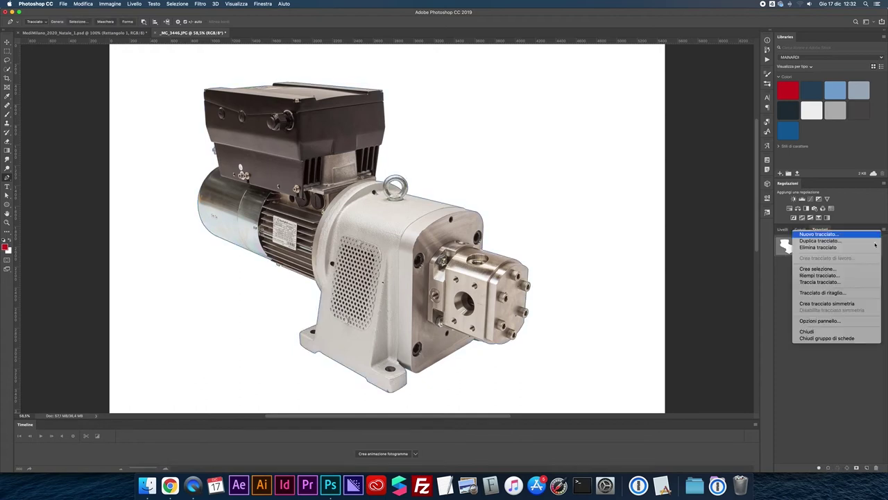
left_click(842, 293)
key("Return")
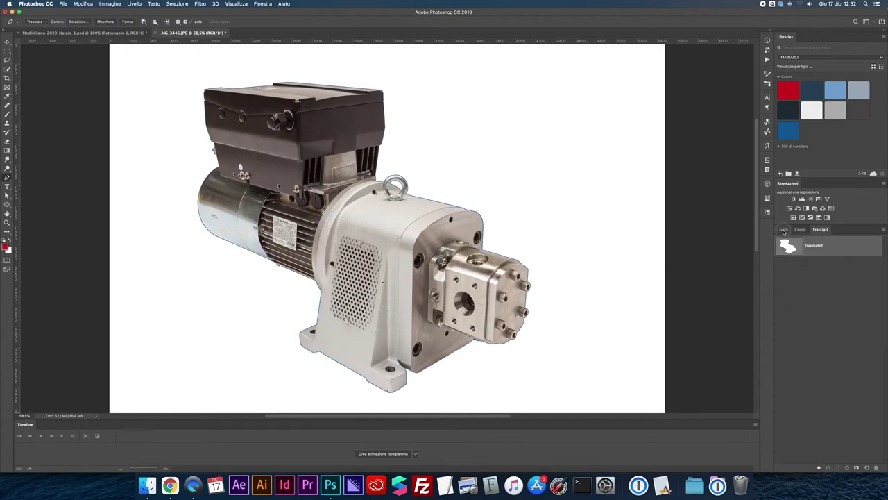
left_click(782, 229)
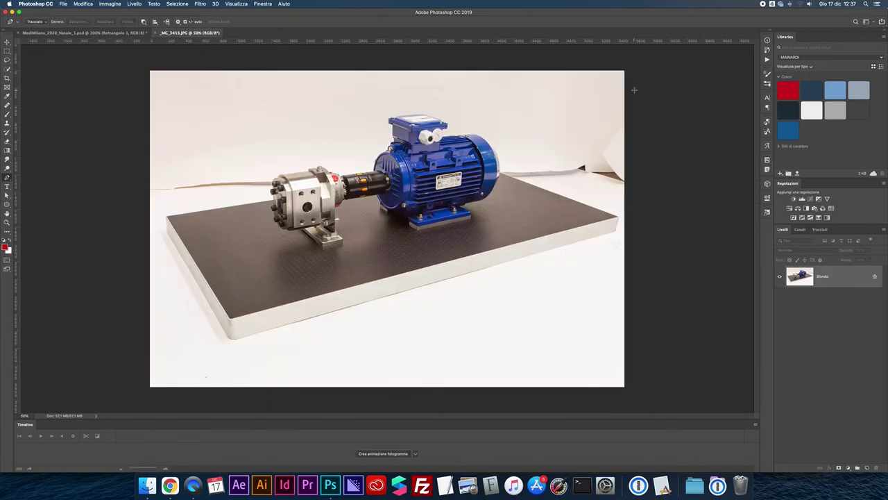
Zoom in on _MC_3453.JPG's pump head and place the first Pen anchor on its left edge
scroll(633, 89, "up", 1)
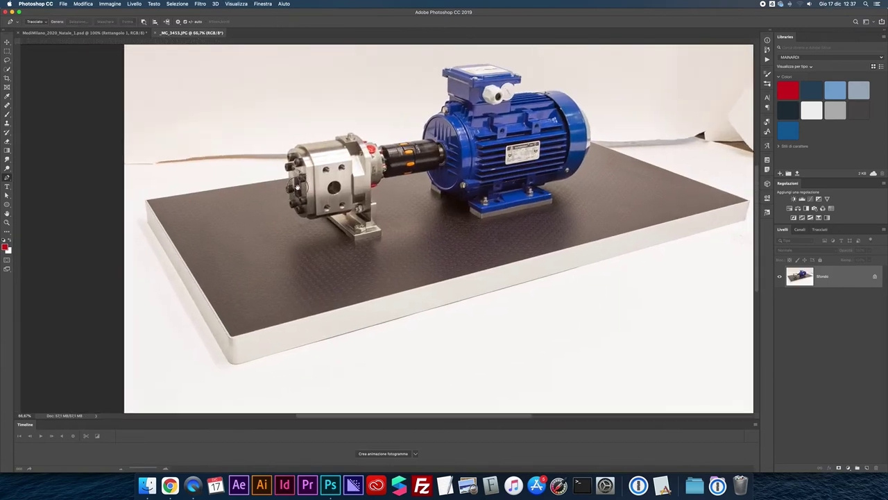
scroll(343, 176, "left", 5)
key("super+plus")
key("super+plus")
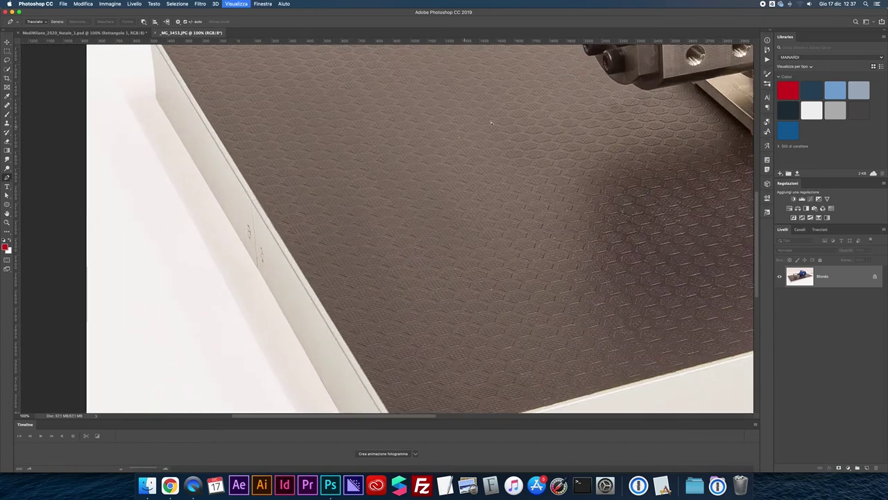
scroll(546, 135, "up", 5)
scroll(546, 135, "right", 3)
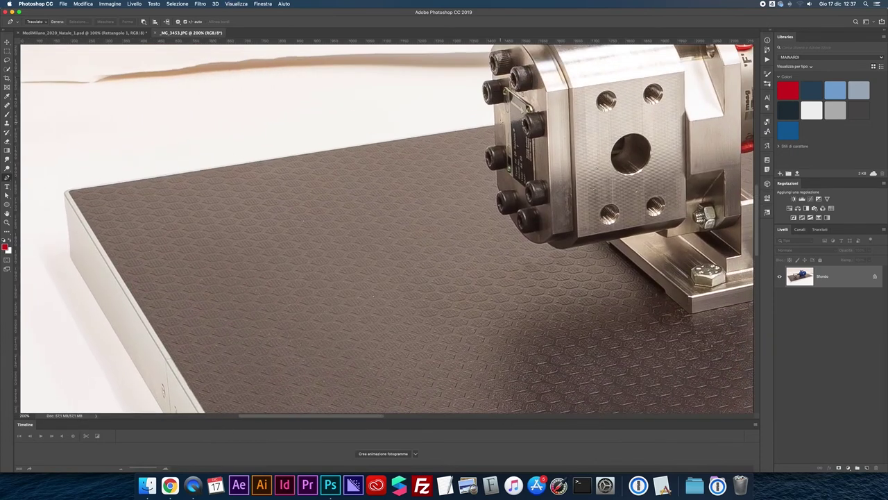
key("super+plus")
scroll(389, 225, "up", 3)
scroll(388, 225, "right", 3)
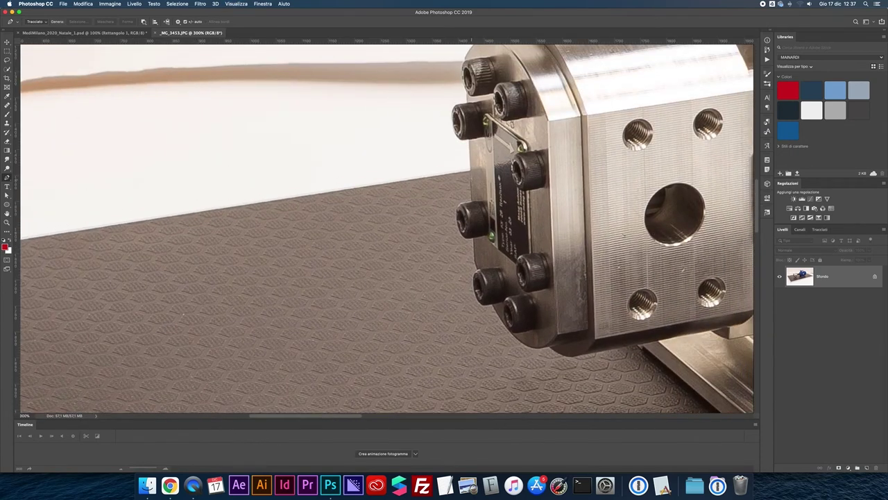
left_click(470, 169)
key("super+plus")
Curve the outline around the screw heads and up over the pump head's top edge
scroll(458, 166, "up", 2)
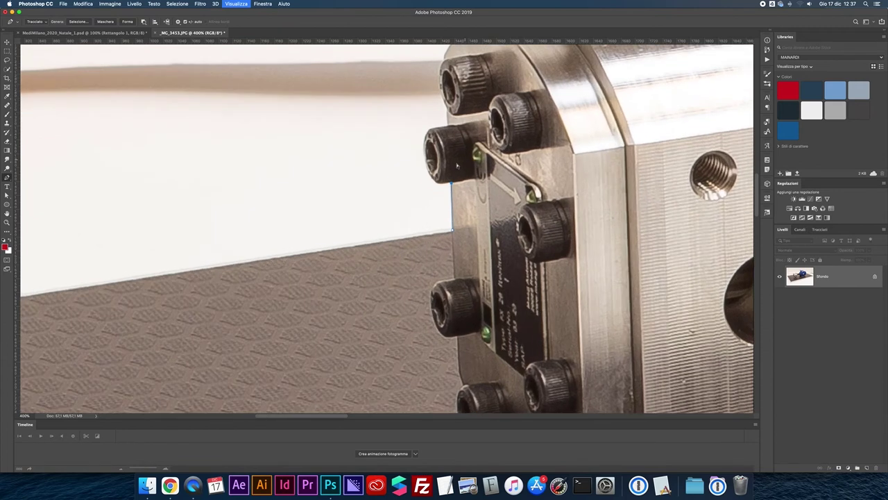
key("super+plus")
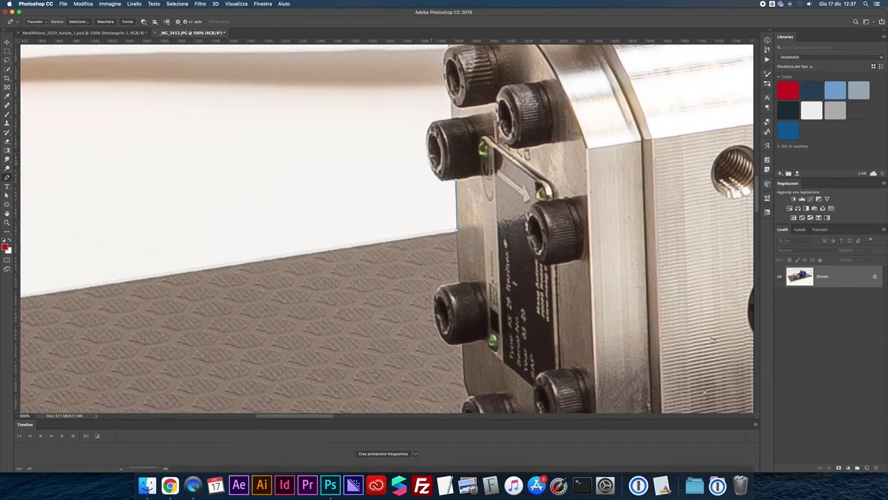
left_click_drag(427, 152, 422, 129)
left_click_drag(452, 120, 452, 103)
scroll(452, 103, "up", 3)
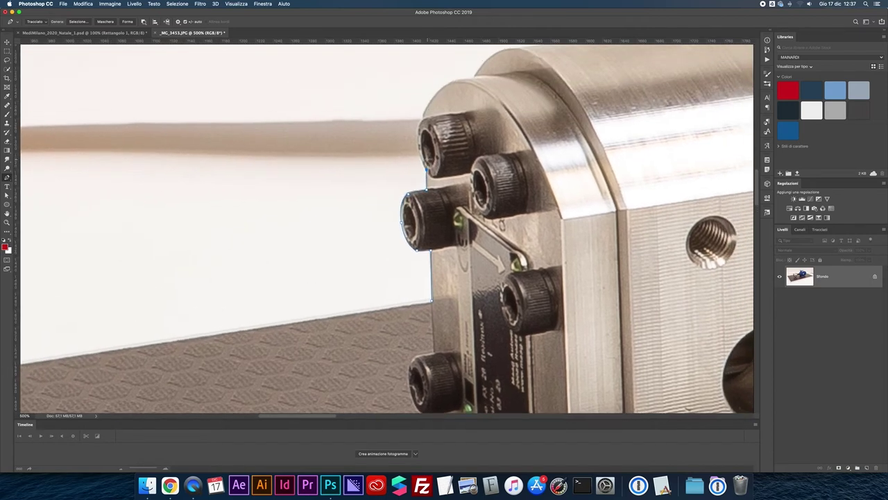
left_click_drag(423, 119, 437, 96)
left_click_drag(455, 81, 474, 79)
mouse_move(476, 76)
left_mouse_down()
mouse_move(445, 146)
mouse_move(492, 121)
left_mouse_up()
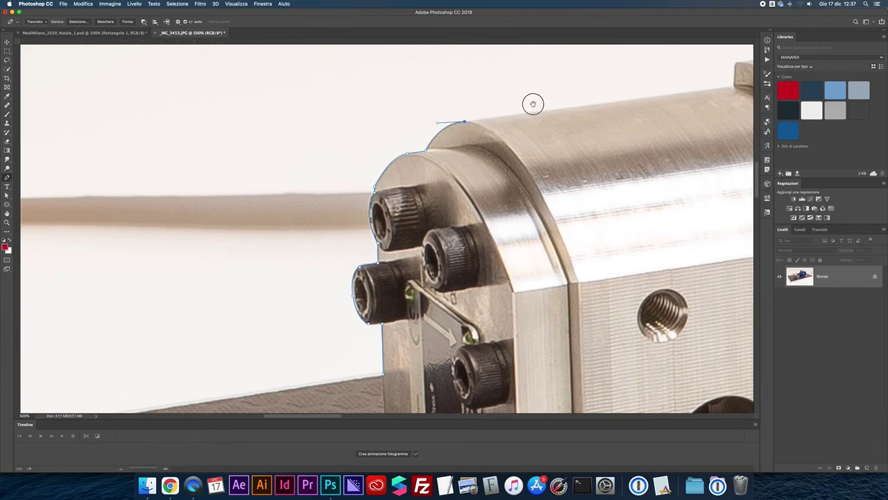
Trace along the body's top, over the hex bolt, and down the body edge
scroll(532, 101, "right", 10)
scroll(531, 101, "up", 3)
left_click(536, 131)
left_click_drag(545, 107, 553, 105)
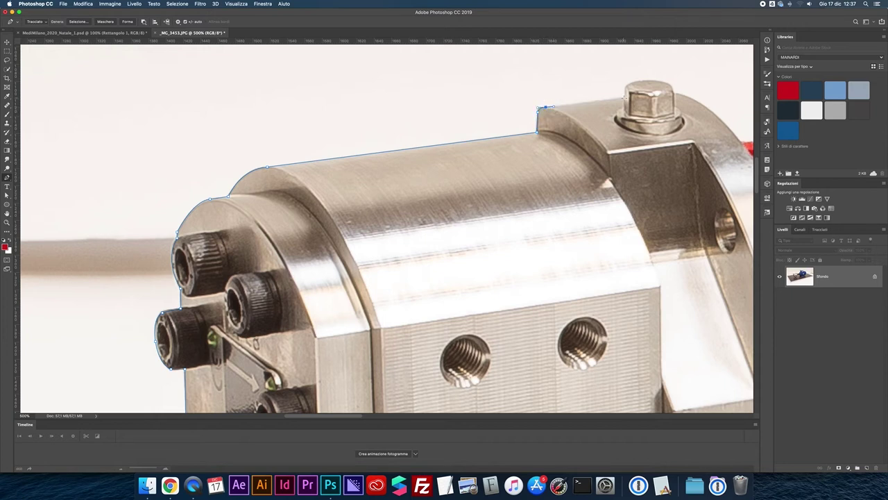
left_click(624, 98)
left_click(625, 88)
left_click_drag(642, 81, 665, 82)
left_click(670, 87)
scroll(695, 95, "right", 5)
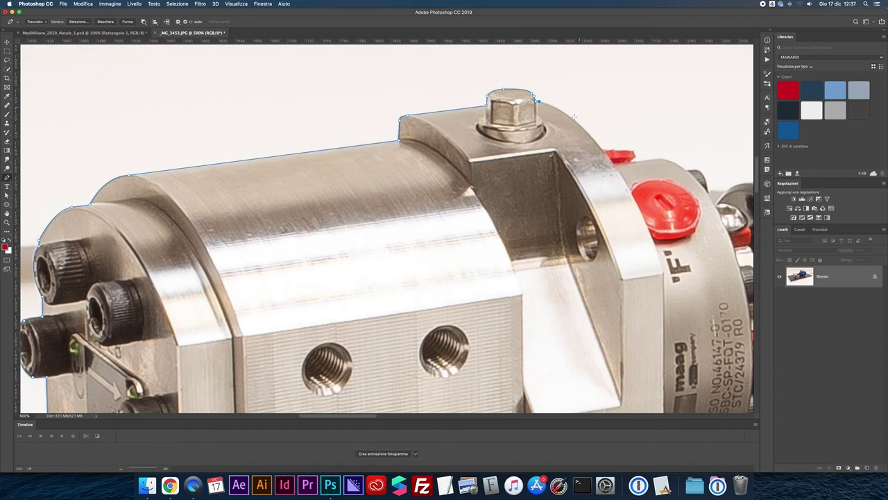
left_click_drag(602, 149, 644, 197)
left_click(604, 149, "alt")
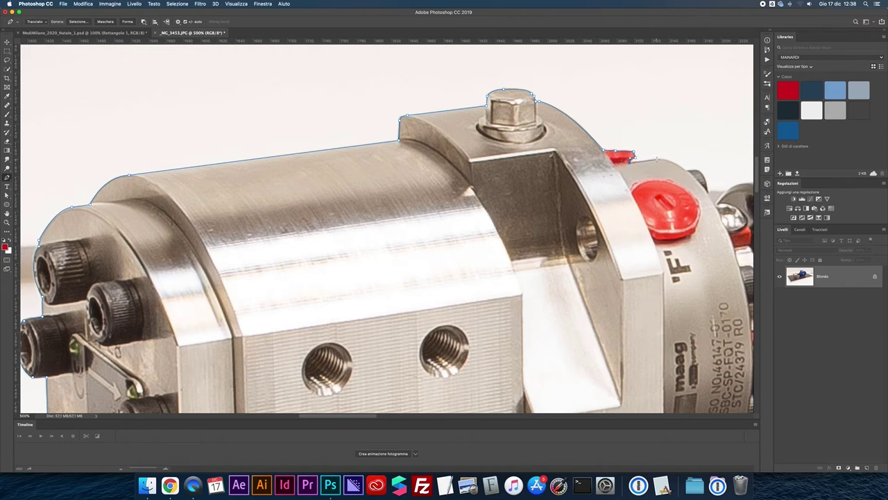
Trace the path along the steel body's top edge and over the red cap
left_click(657, 159)
scroll(657, 159, "down", 1)
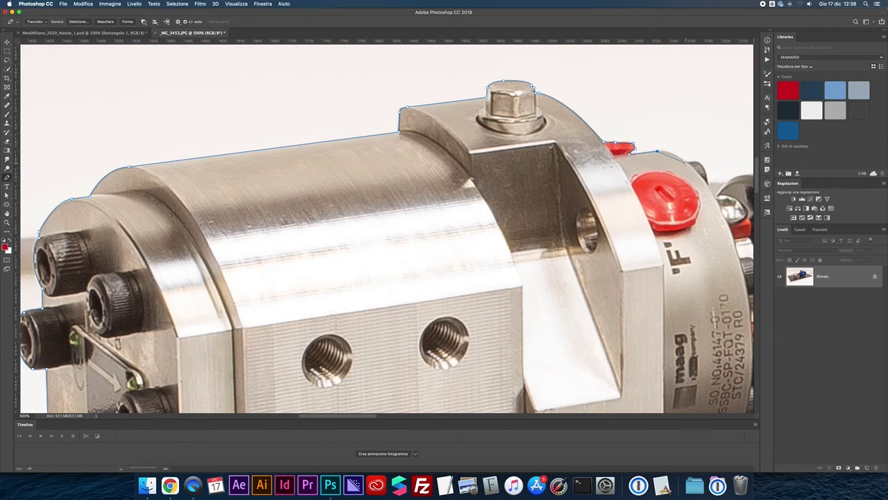
left_click_drag(685, 163, 694, 173)
scroll(689, 157, "up", 1)
scroll(624, 164, "right", 5)
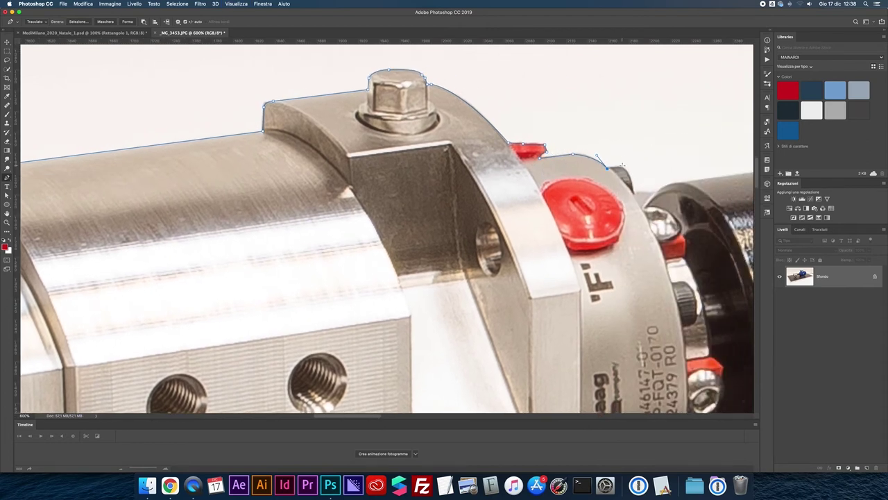
left_click_drag(623, 168, 629, 178)
scroll(635, 197, "up", 1)
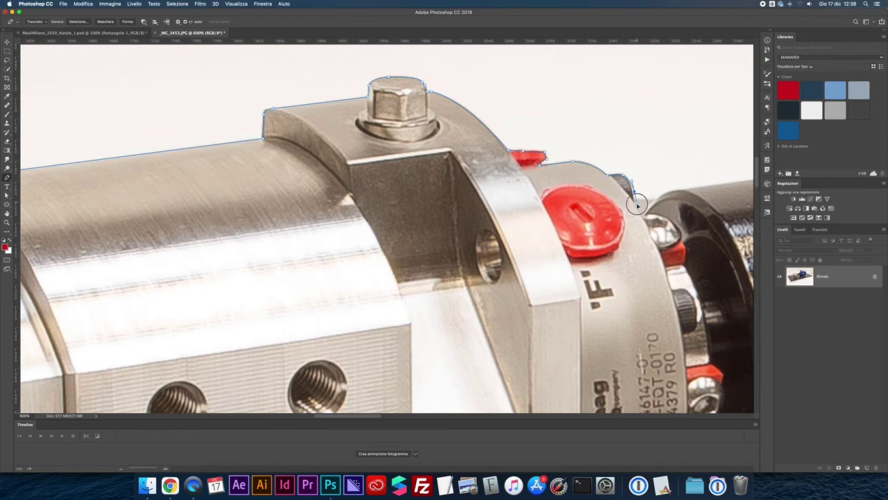
left_click(636, 216)
Continue the path along the black coupling and cylinder top to the blue disc
scroll(656, 197, "right", 5)
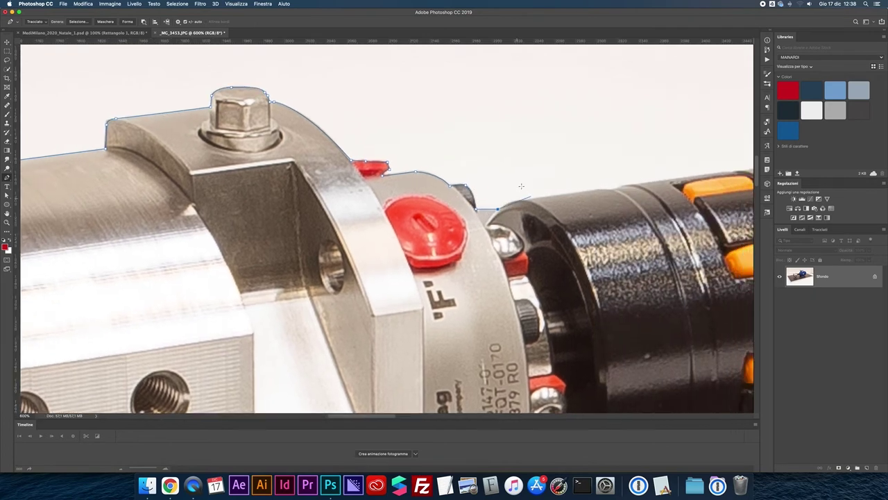
left_click(578, 189)
left_click(616, 188)
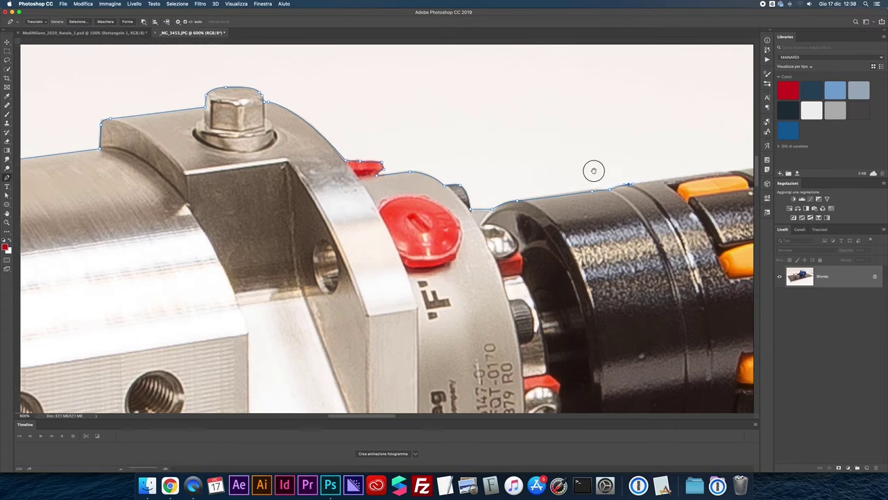
scroll(590, 173, "right", 5)
left_click(609, 182)
left_click(634, 177)
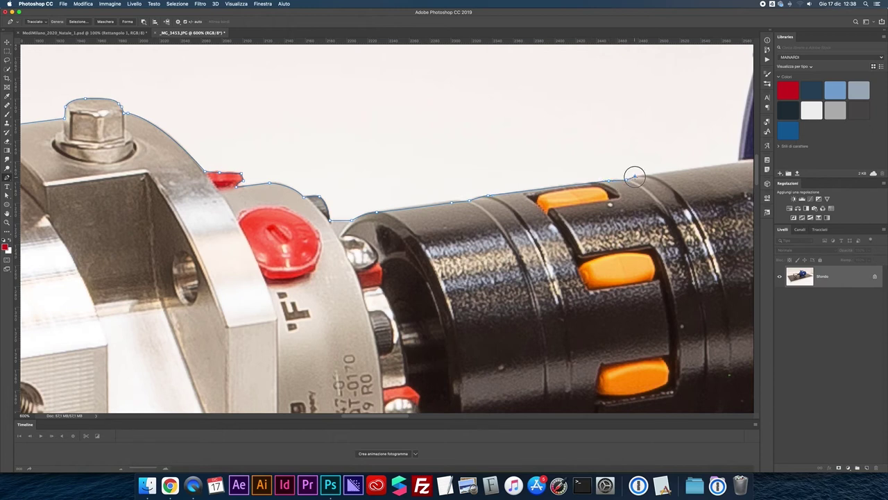
scroll(692, 158, "right", 5)
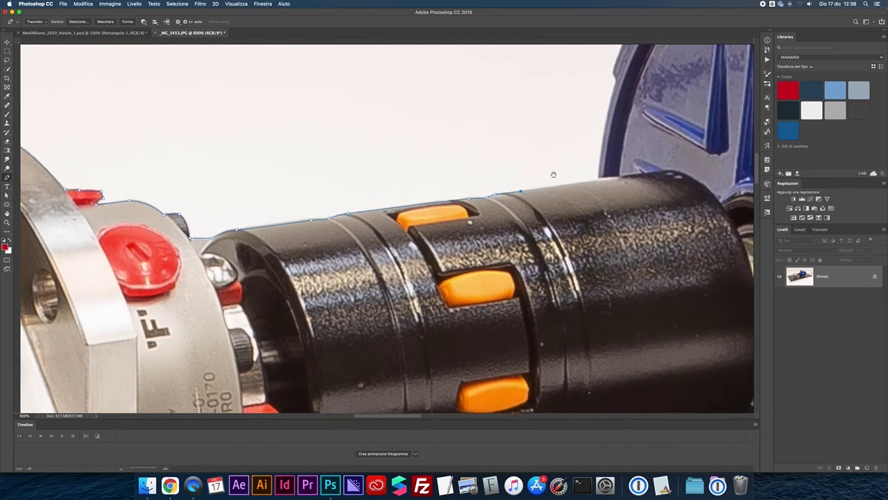
left_click(587, 181)
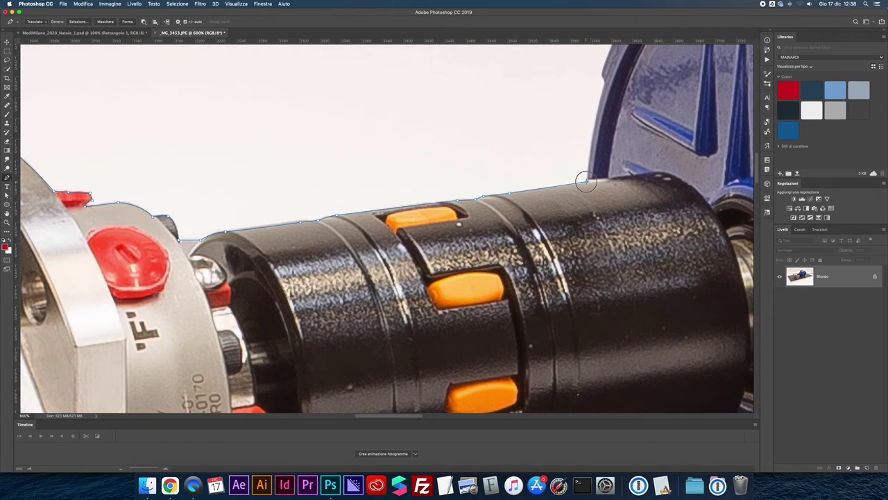
scroll(496, 178, "right", 3)
scroll(496, 179, "up", 2)
Curve the path up the blue disc's edge, replacing one misplaced anchor
left_click_drag(497, 159, 511, 114)
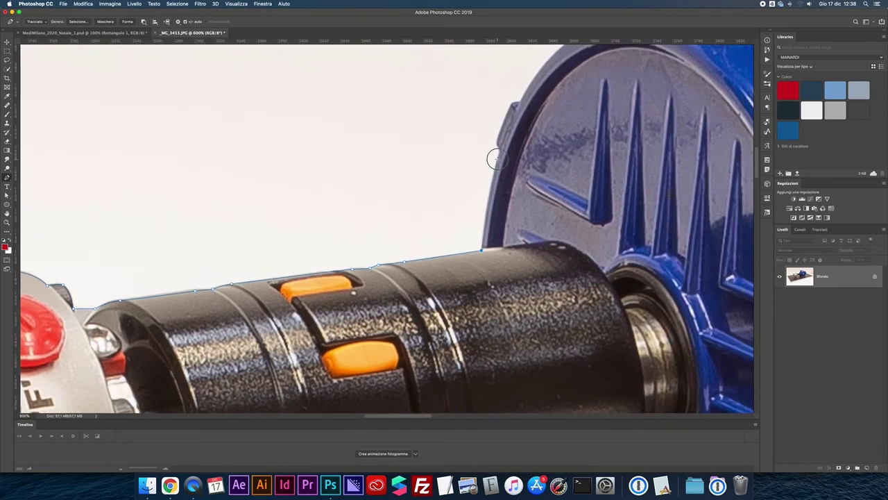
left_click(510, 110)
key("super+z")
key("super+plus")
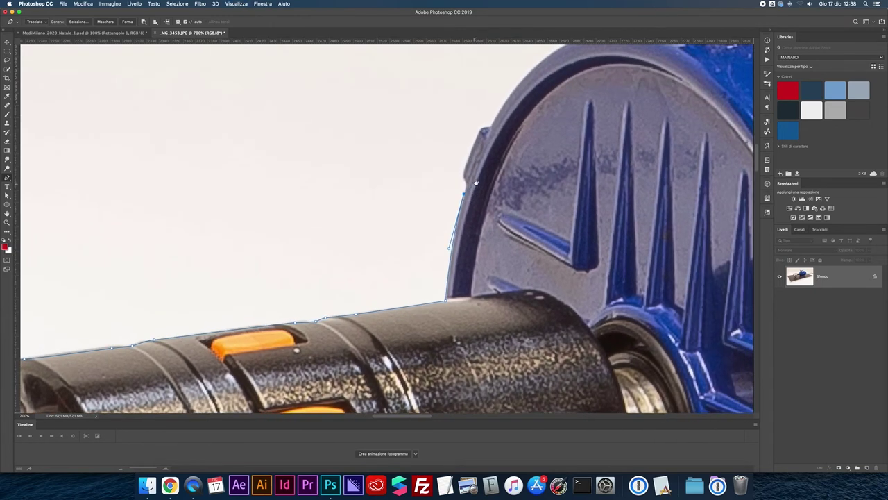
left_click_drag(464, 182, 461, 175)
left_click(480, 130)
Wrap the path over the rounded rim to the rim bolt with sharp corner anchors
scroll(496, 115, "up", 5)
scroll(496, 115, "right", 4)
left_click_drag(469, 205, 534, 197)
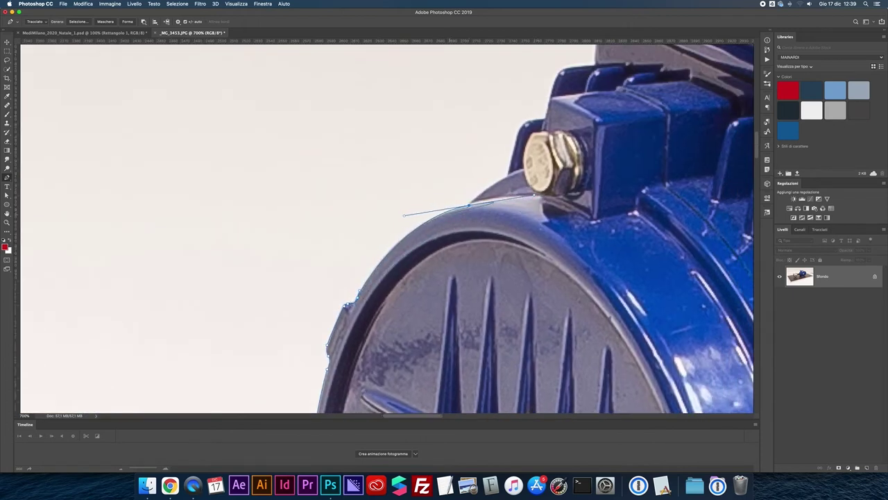
left_click(469, 206, "alt")
left_click_drag(509, 176, 532, 170)
left_click(510, 174, "alt")
Extend the path up the terminal box's edge to its corner
left_click_drag(595, 44, 562, 186)
left_click(564, 169)
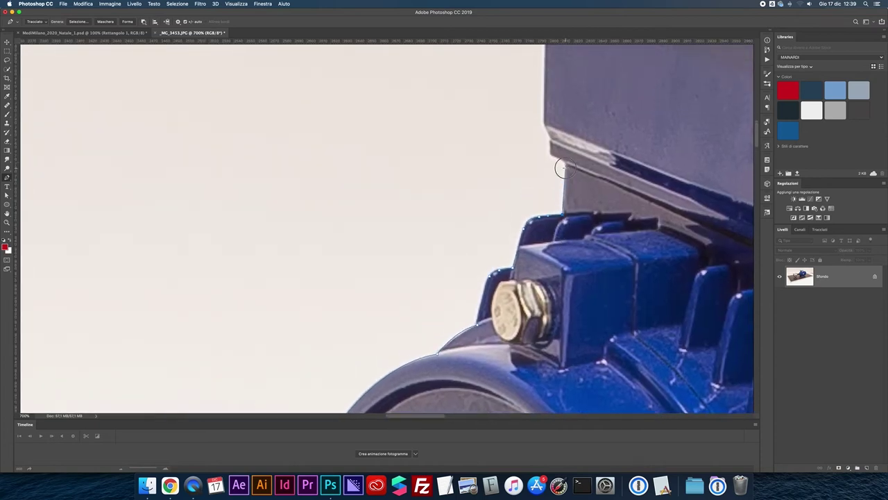
left_click(550, 158)
left_click(550, 150)
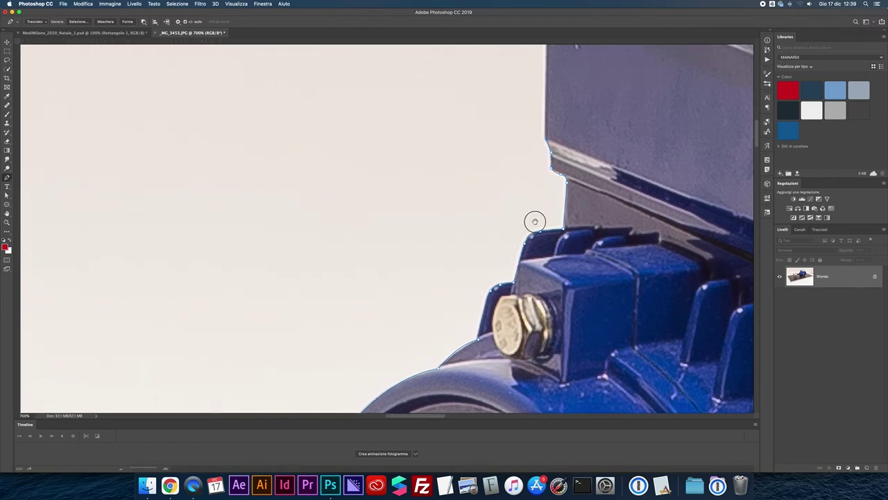
scroll(534, 222, "up", 5)
Trace the lid lip's left side up to the lid's top-left corner, undoing one misplaced point
left_click(545, 192)
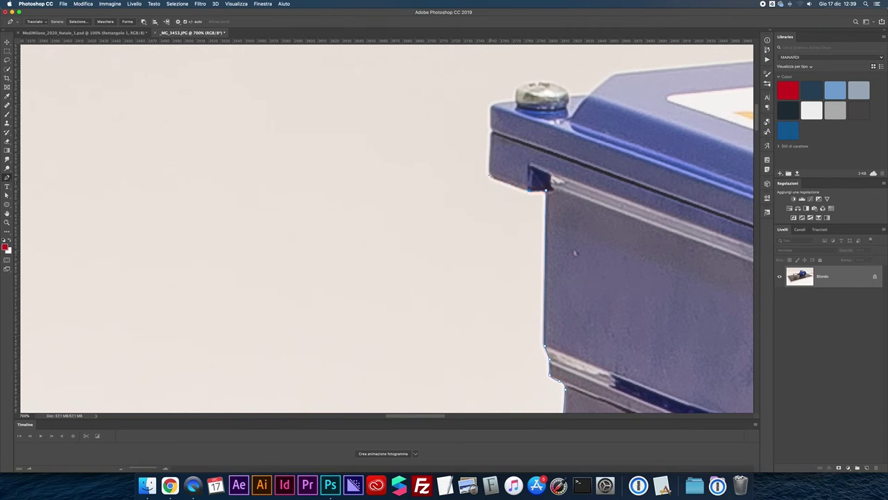
left_click(491, 176)
left_click(491, 165)
key("ctrl+z")
left_click(490, 152)
left_click(492, 133)
Curve the path around the front lid screw
left_click_drag(503, 104, 509, 103)
left_click_drag(516, 90, 493, 186)
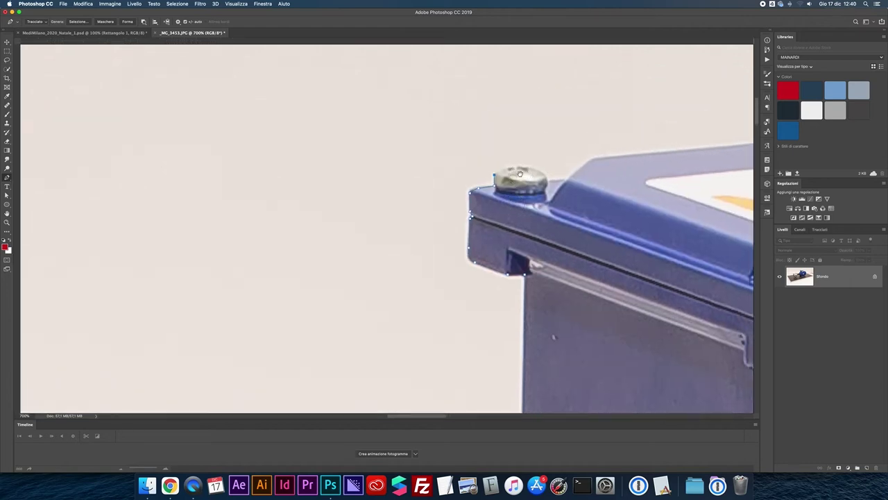
left_click(502, 179)
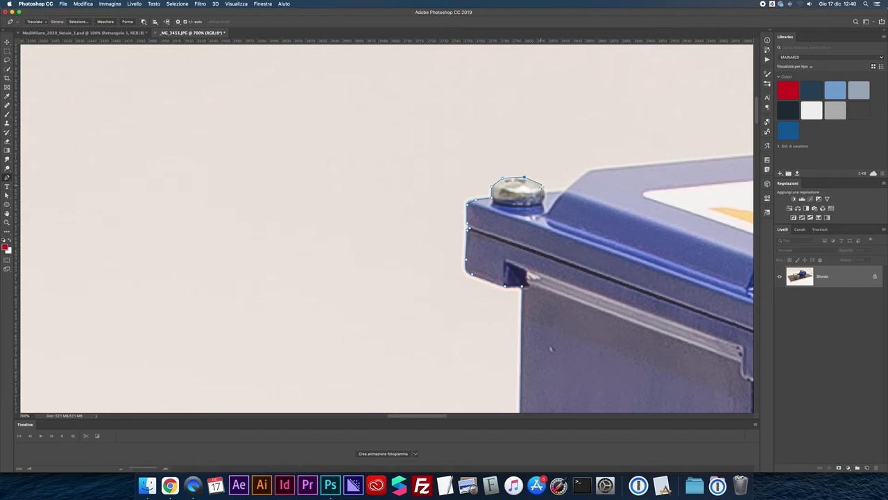
left_click(544, 183)
left_click(546, 192)
Run the path along the lid's top edge to its corner and toward the back screw
mouse_move(605, 167)
left_mouse_down()
mouse_move(619, 166)
mouse_move(425, 224)
left_mouse_up()
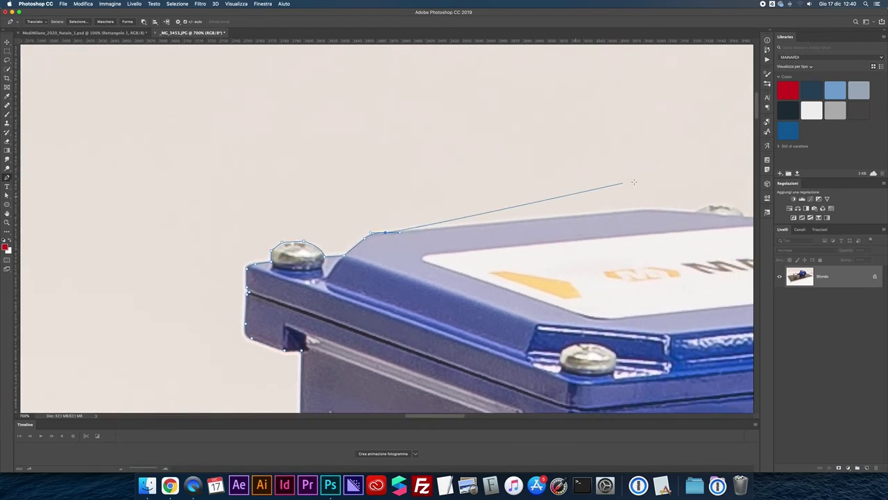
left_click(644, 209)
left_click(644, 210)
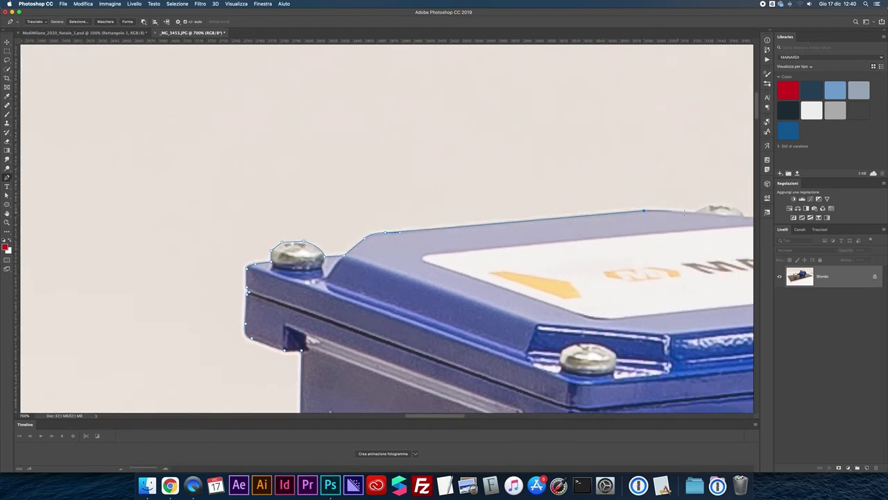
left_click_drag(694, 214, 724, 217)
mouse_move(694, 208)
left_mouse_down()
mouse_move(549, 226)
mouse_move(599, 224)
left_mouse_up()
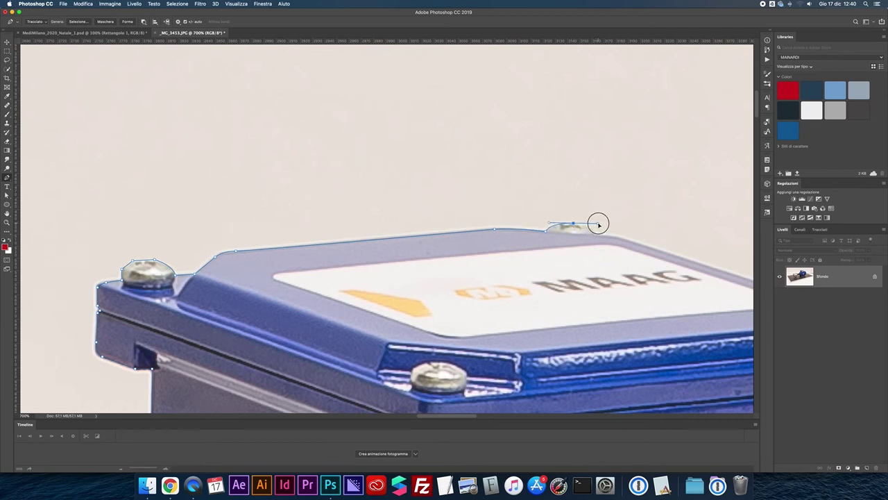
left_click(594, 234)
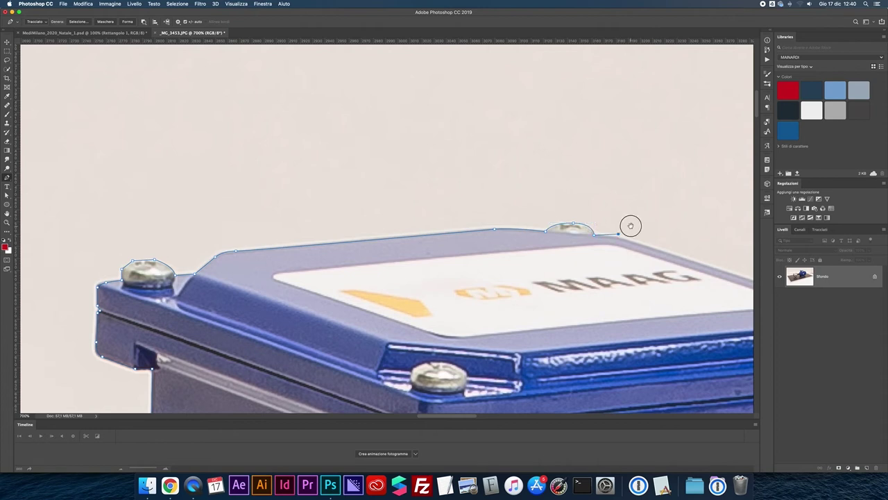
Shape the path around the back screw bump and down the lid's sloping edge
scroll(609, 234, "right", 2)
scroll(609, 233, "down", 1)
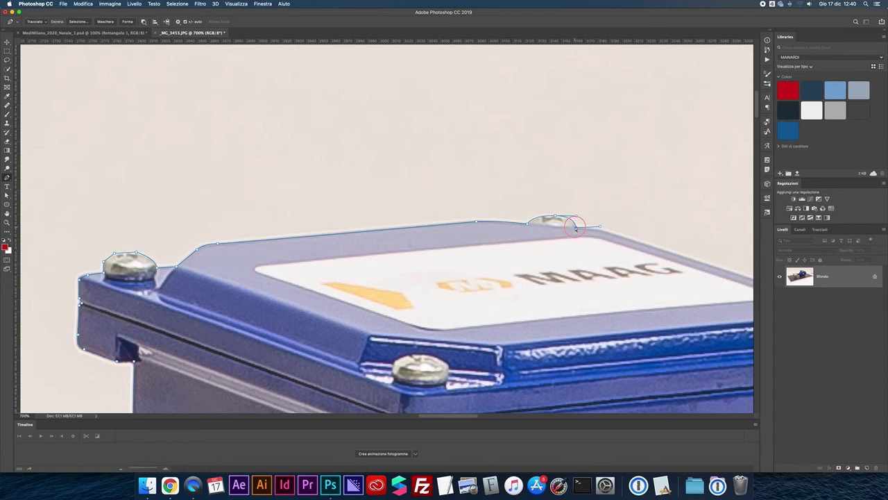
left_click(577, 226)
scroll(648, 225, "right", 10)
scroll(649, 225, "down", 5)
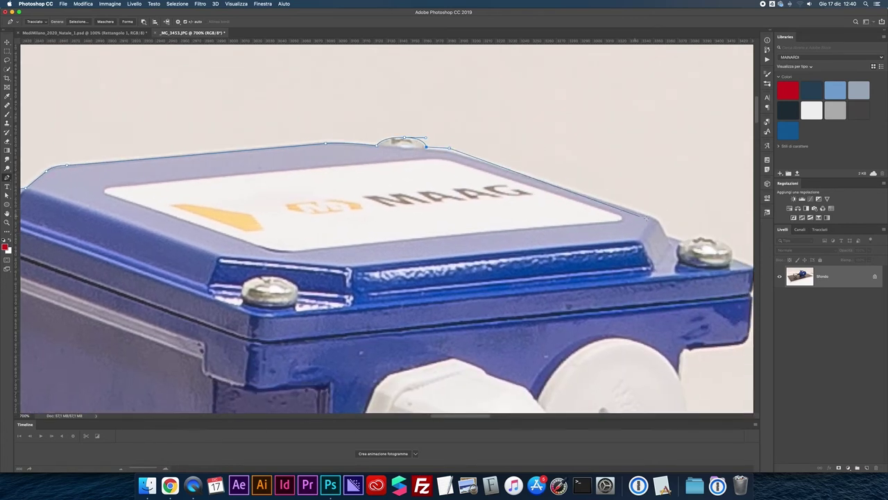
left_click(651, 217)
left_click(501, 171)
key("ctrl+z")
left_click(426, 147)
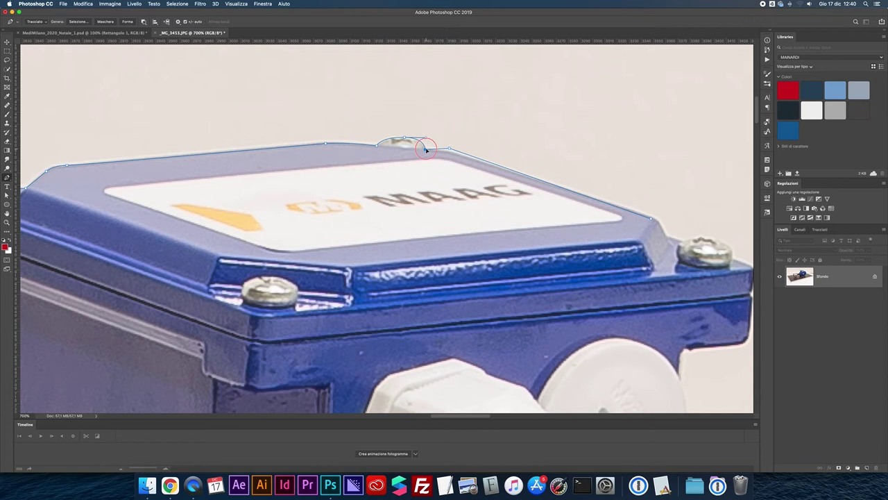
left_click(450, 150)
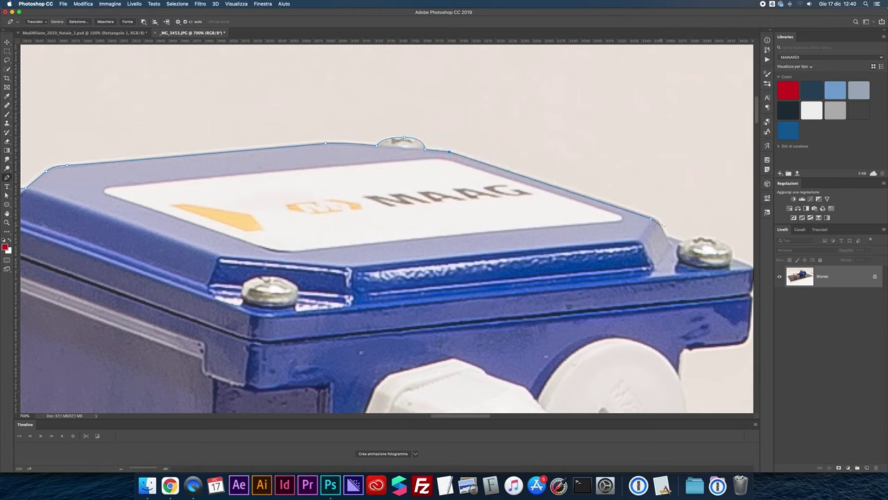
Take the path down the lid edge and the box's right side to its bottom edge
left_click(666, 236)
left_click(683, 241)
left_click_drag(726, 240, 605, 218)
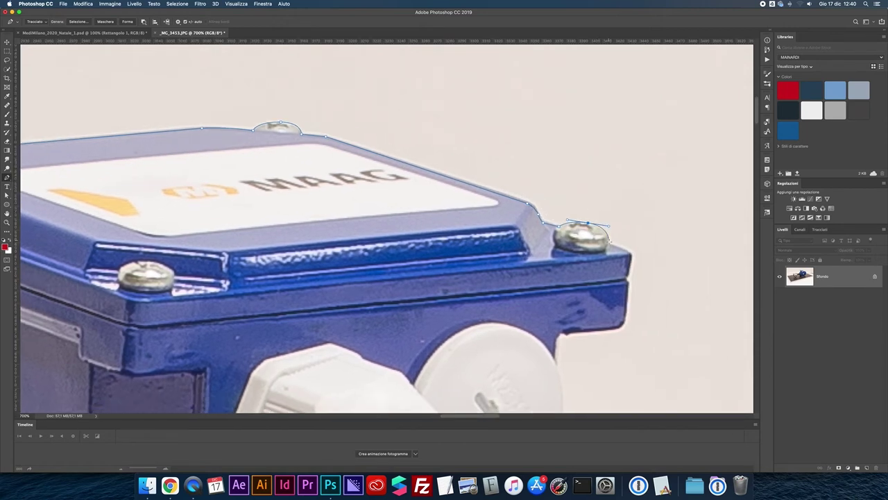
left_click_drag(634, 234, 517, 181)
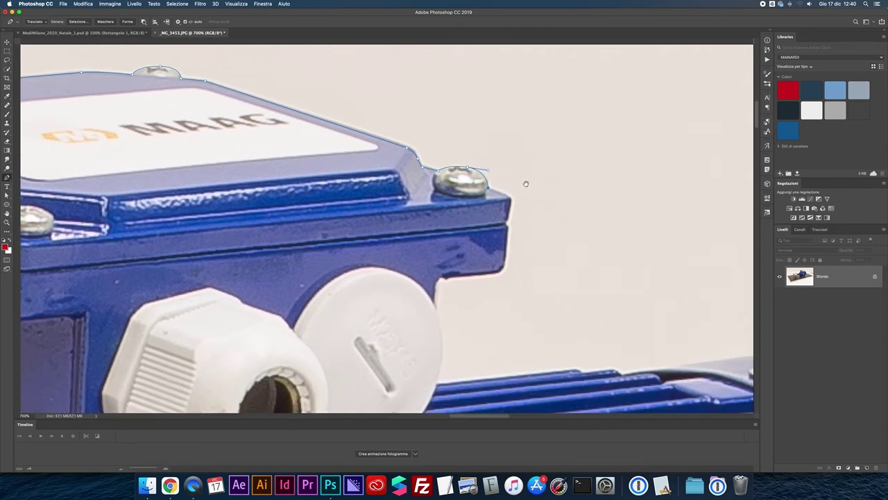
left_click(511, 197)
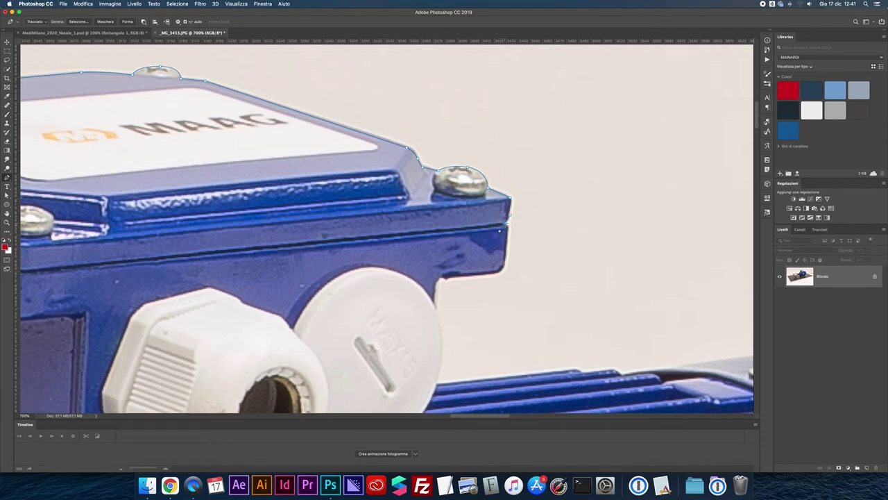
left_click(506, 223)
left_click(494, 273)
left_click(441, 278)
Curve the path around the white round cap and along the finned motor top to the rear housing
left_click(433, 305)
scroll(437, 306, "down", 5)
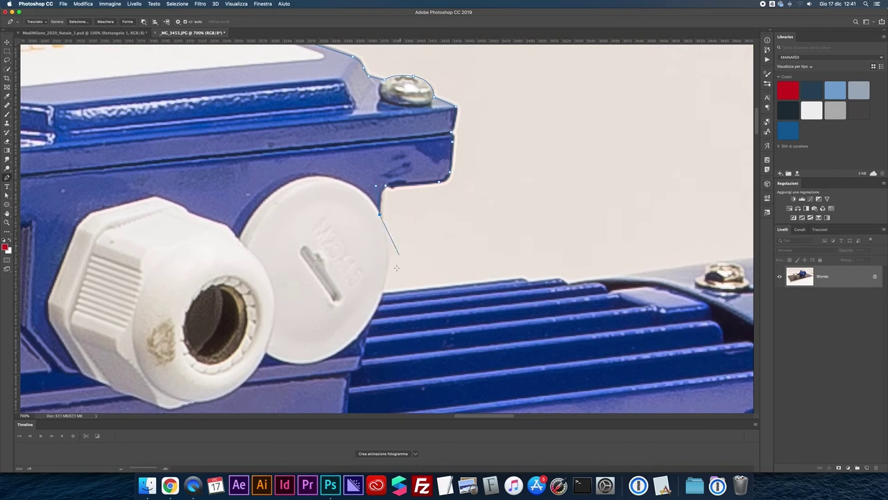
left_click_drag(381, 291, 366, 337)
left_click(519, 279)
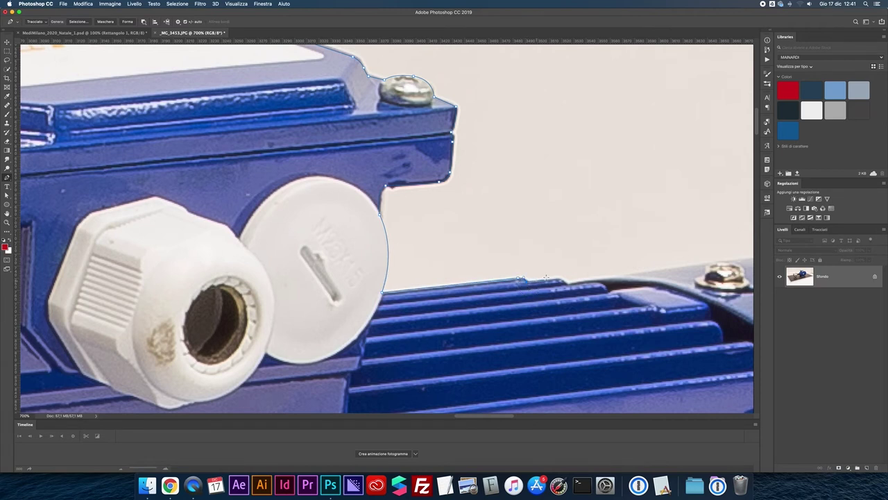
scroll(562, 277, "down", 1)
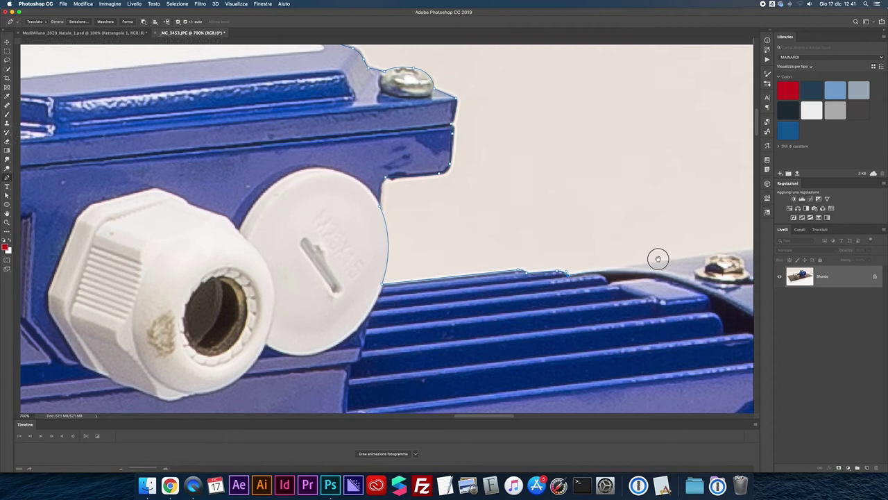
scroll(657, 257, "right", 5)
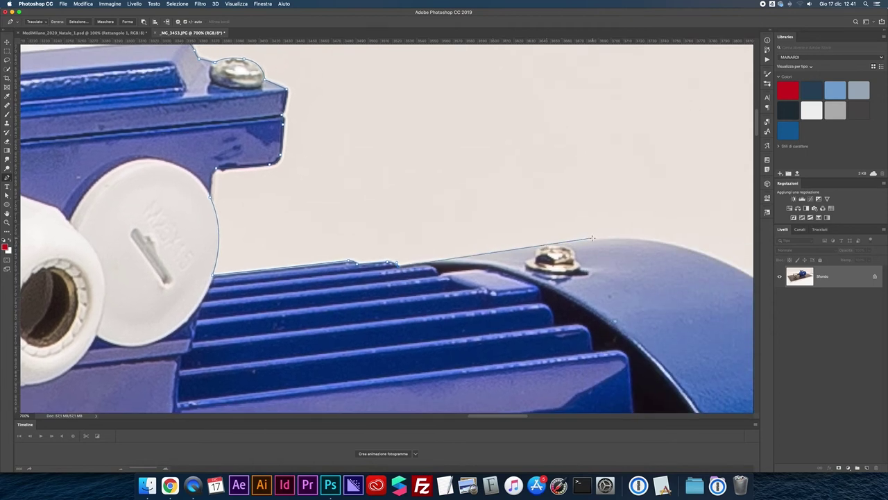
left_click_drag(614, 237, 662, 238)
Follow the rear end cap's rim with curved anchors, zoomed out to 600%
key("super+minus")
scroll(570, 192, "right", 5)
scroll(569, 192, "down", 2)
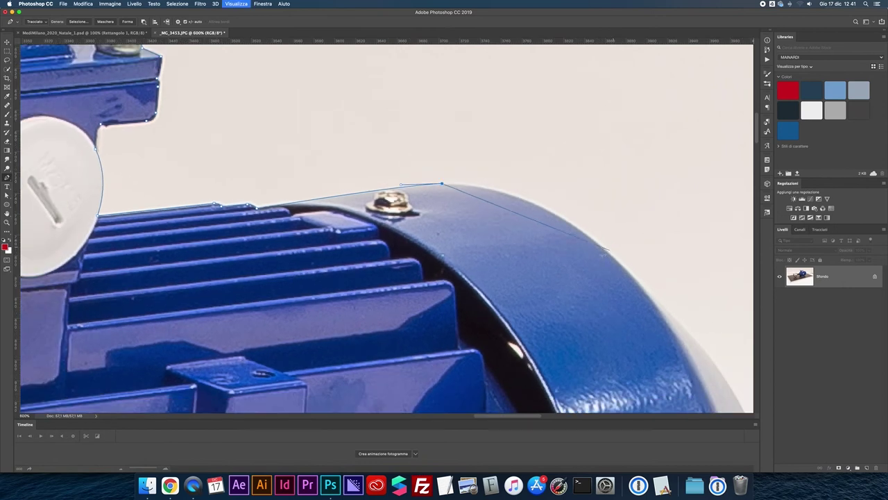
left_click_drag(613, 257, 690, 336)
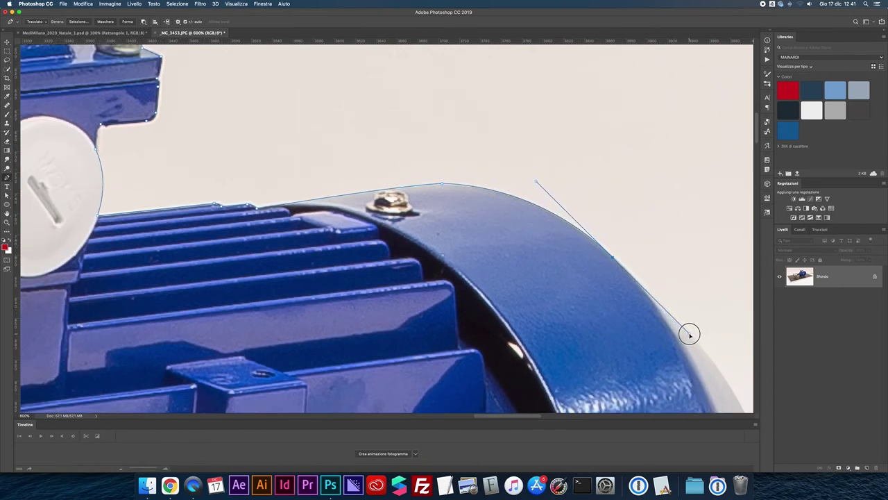
left_click_drag(690, 336, 689, 336)
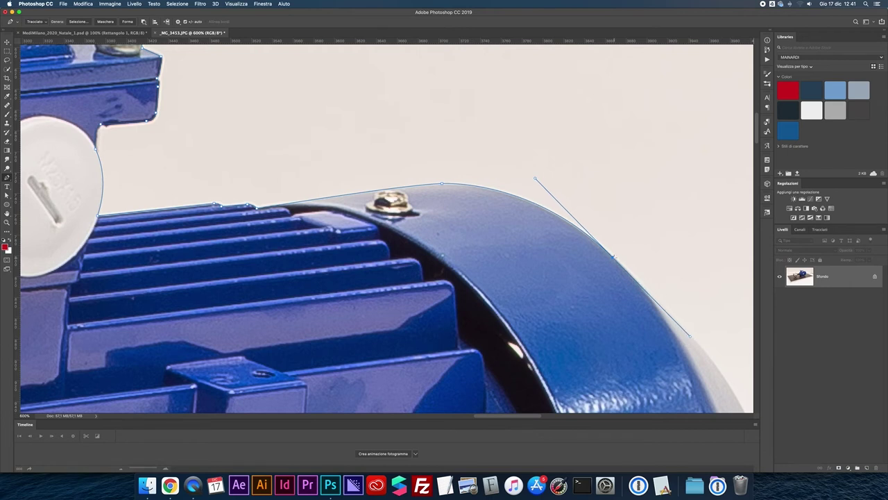
left_click_drag(638, 272, 463, 177)
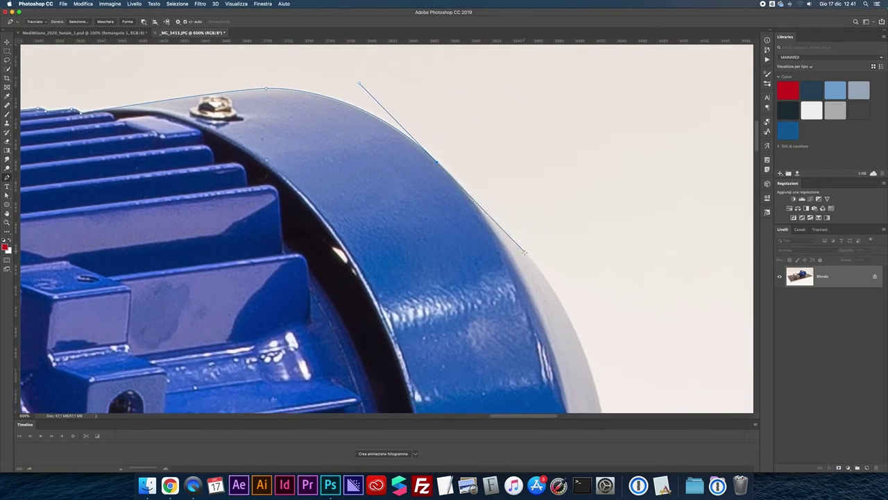
left_click_drag(528, 251, 429, 121)
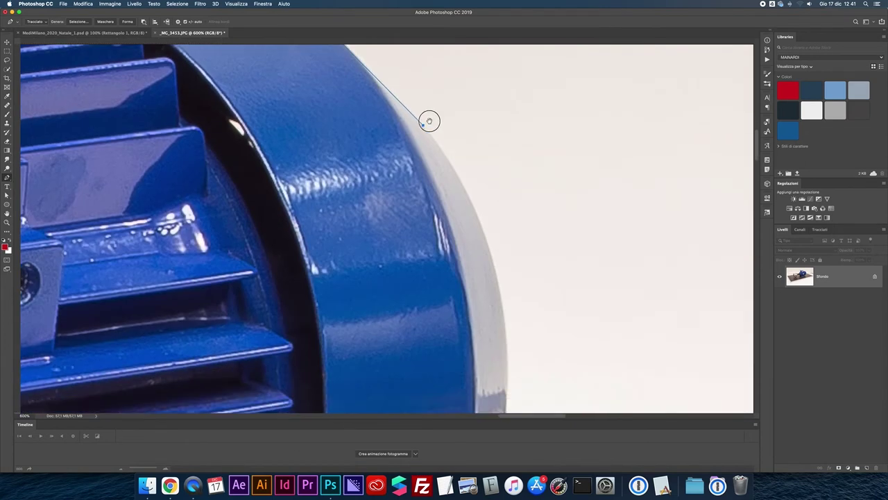
key("super+minus")
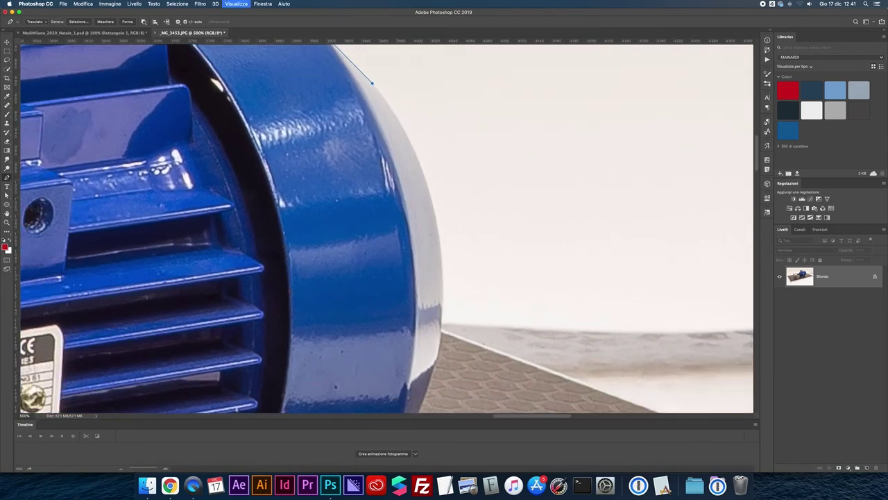
mouse_move(441, 326)
left_mouse_down()
mouse_move(427, 436)
mouse_move(430, 376)
left_mouse_up()
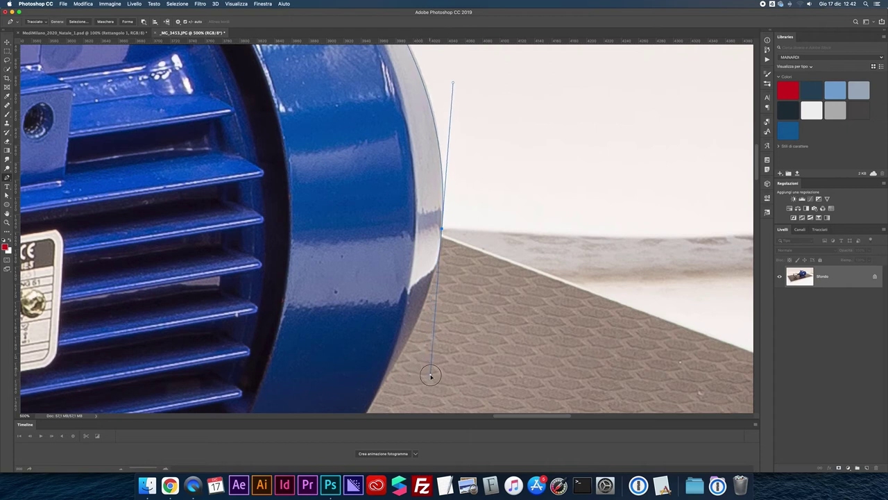
left_click_drag(463, 169, 424, 270)
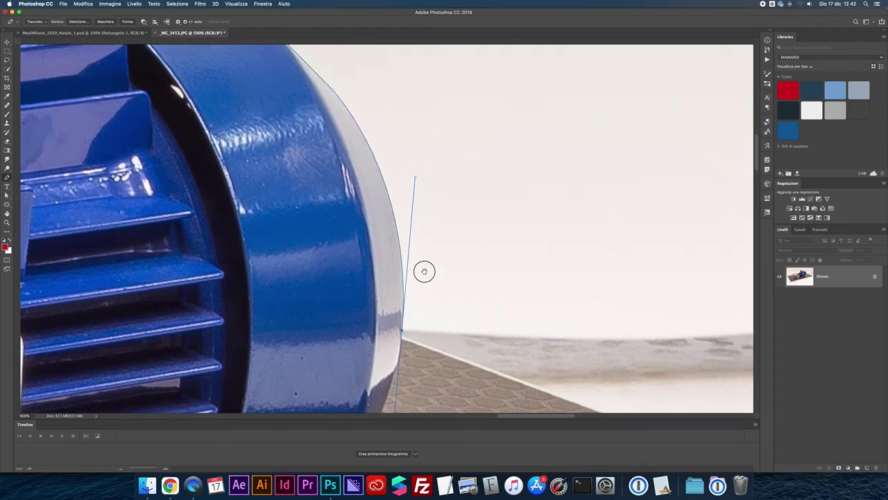
Run the path along the textured mat's top edge
key("ctrl+r")
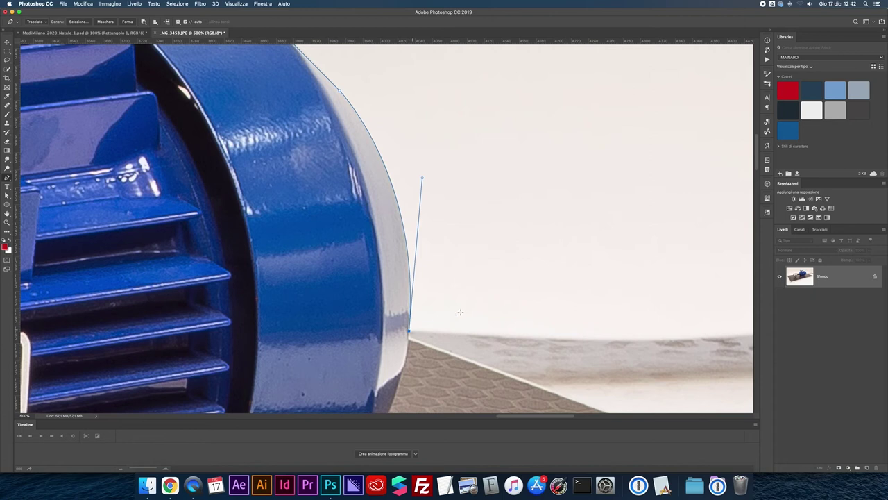
left_click_drag(460, 307, 353, 252)
left_click_drag(643, 297, 549, 248)
scroll(548, 248, "down", 1)
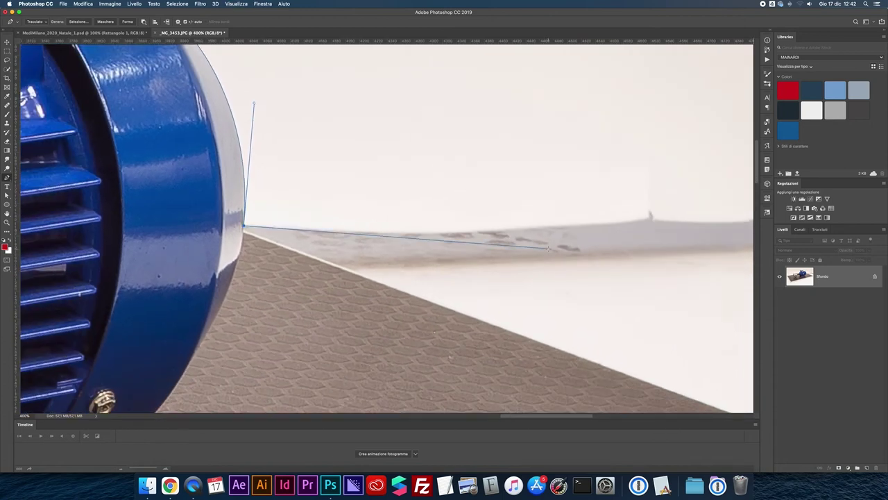
key("ctrl+r")
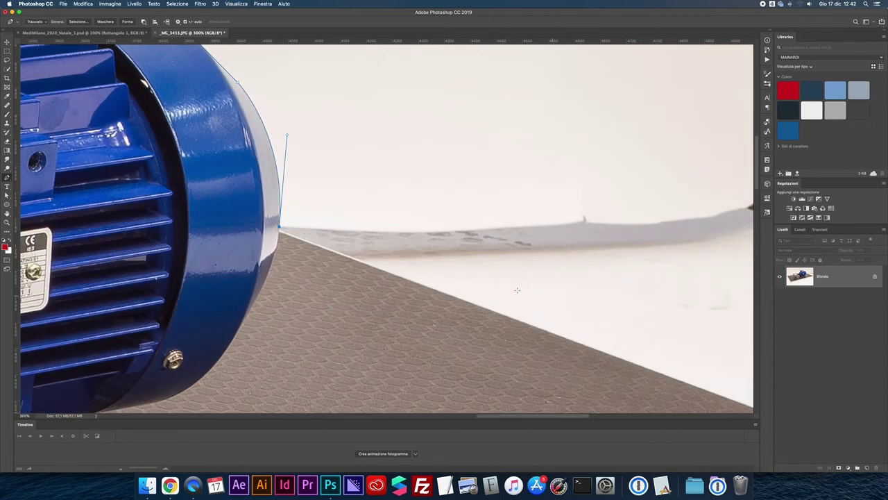
scroll(504, 283, "down", 1)
mouse_move(504, 284)
left_mouse_down()
mouse_move(334, 127)
mouse_move(270, 117)
mouse_move(506, 273)
left_mouse_up()
key("ctrl+plus")
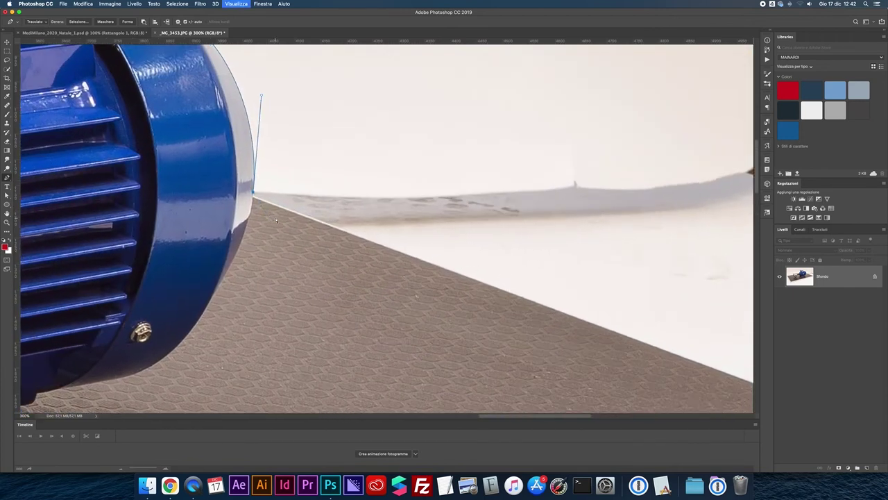
key("ctrl+plus")
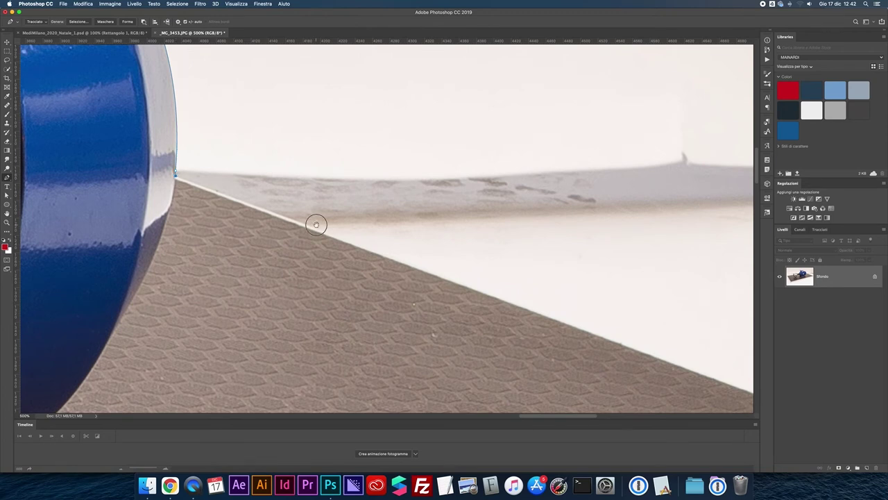
left_click_drag(316, 224, 125, 89)
left_click(644, 275)
mouse_move(644, 274)
left_mouse_down()
mouse_move(642, 284)
mouse_move(451, 182)
left_mouse_up()
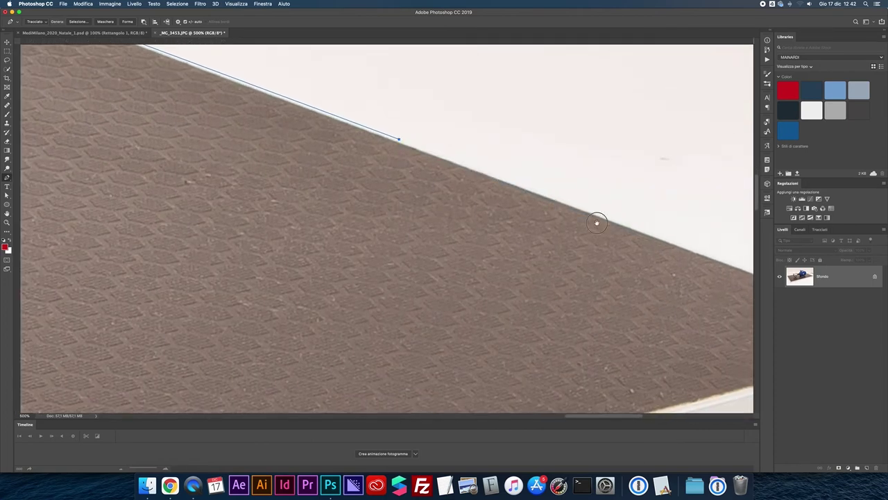
Round the path past the mat's right corner down to the base's bottom corner
scroll(646, 229, "right", 5)
left_click(691, 236)
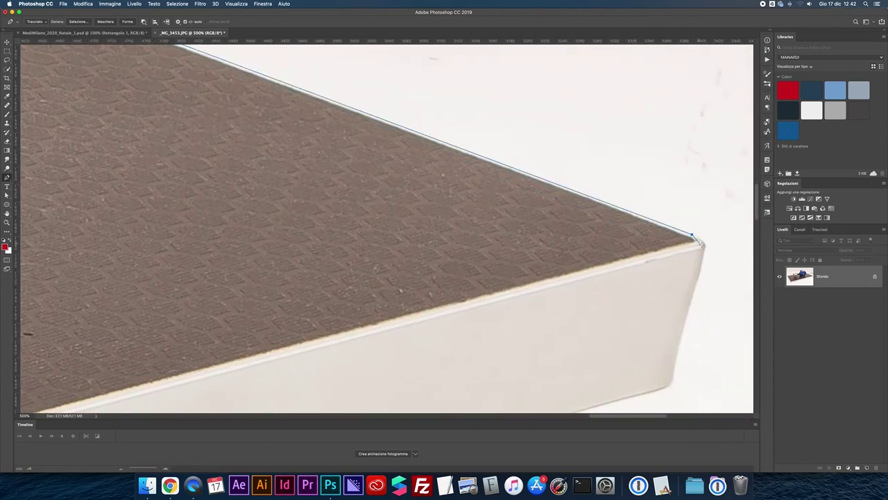
left_click_drag(703, 246, 701, 254)
left_click(670, 379)
left_click_drag(654, 390, 635, 395)
Continue the path leftward along the cream base's long bottom edge
scroll(559, 394, "down", 5)
scroll(559, 394, "left", 3)
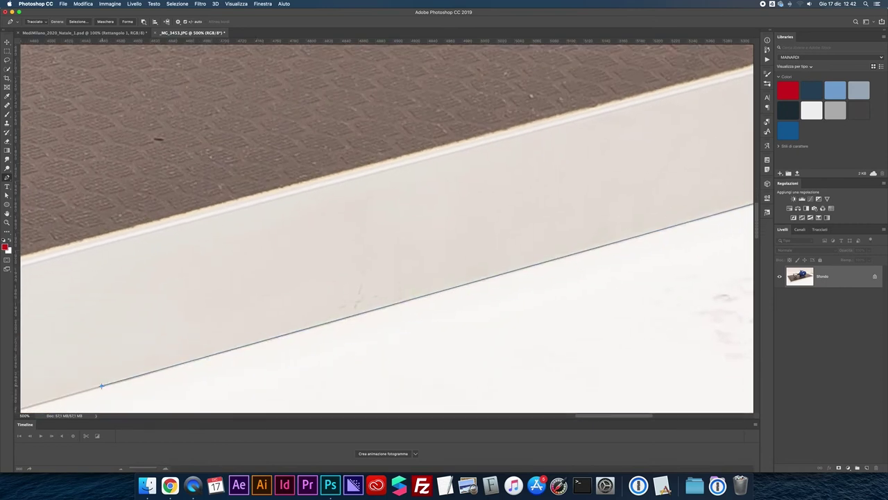
scroll(426, 282, "up", 2)
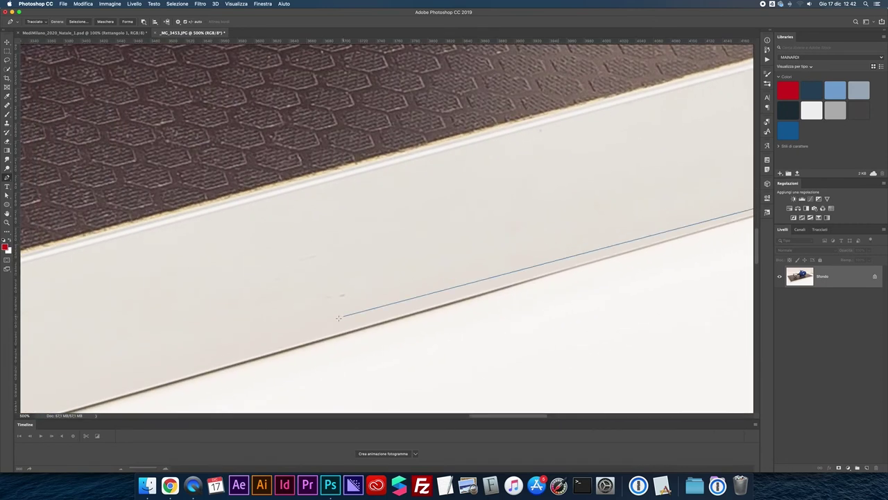
left_click(294, 345)
scroll(249, 352, "down", 3)
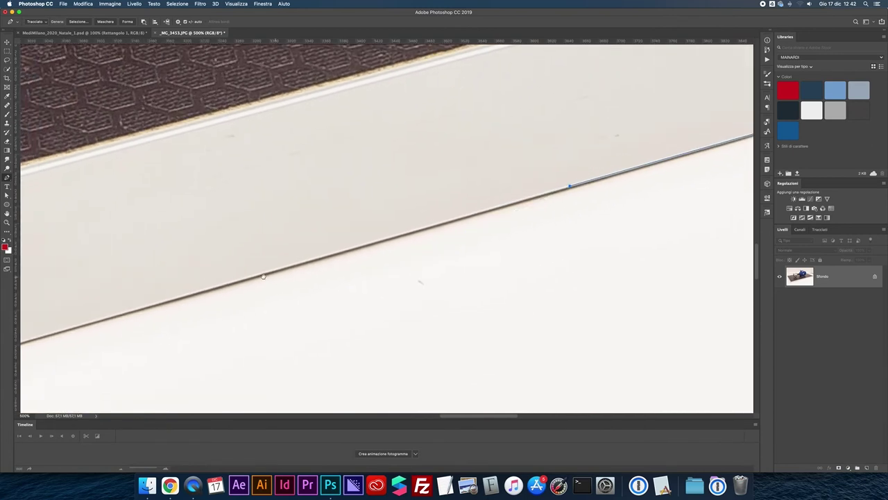
scroll(263, 276, "up", 3)
scroll(428, 266, "down", 3)
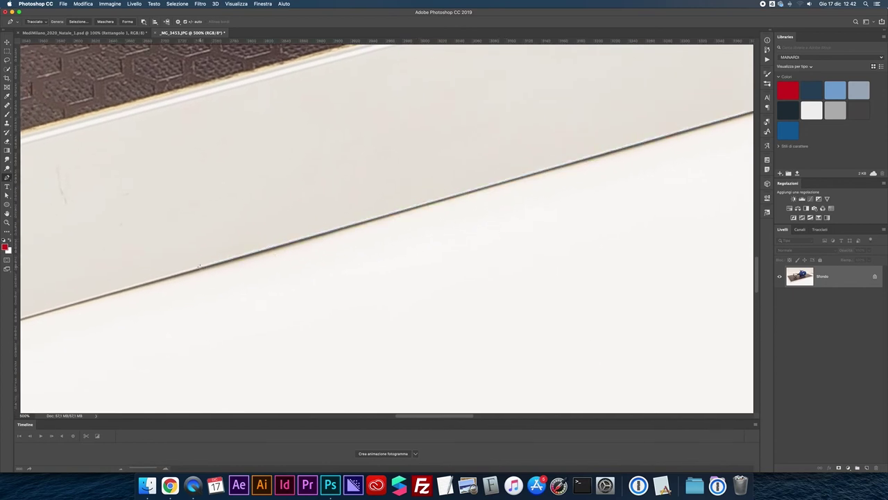
scroll(301, 236, "left", 3)
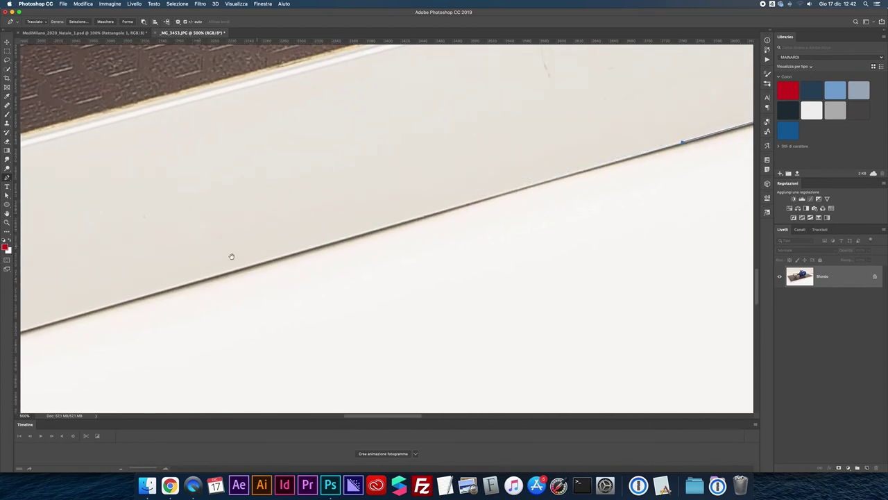
left_click_drag(232, 256, 513, 145)
left_click(101, 264)
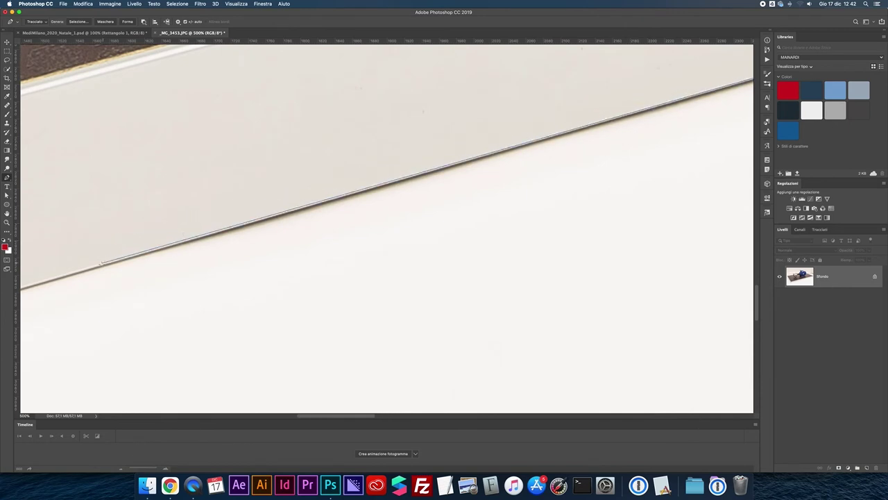
left_click_drag(101, 263, 543, 94)
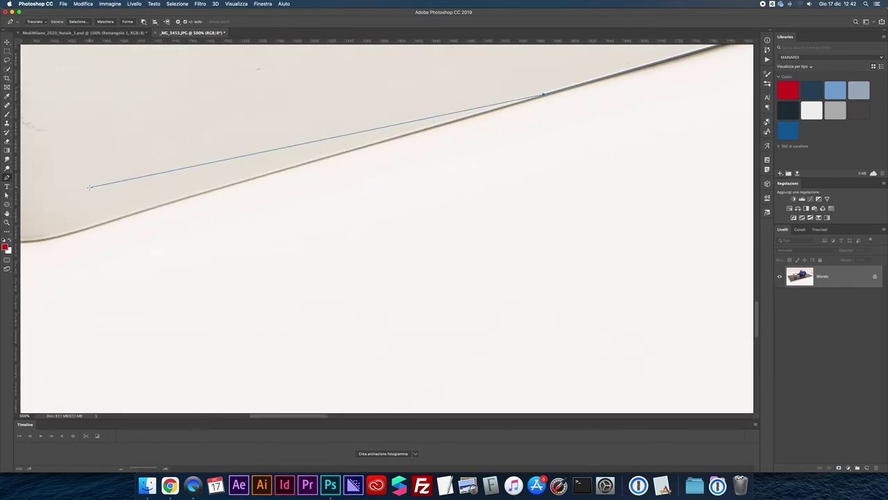
scroll(202, 201, "up", 5)
scroll(203, 201, "left", 5)
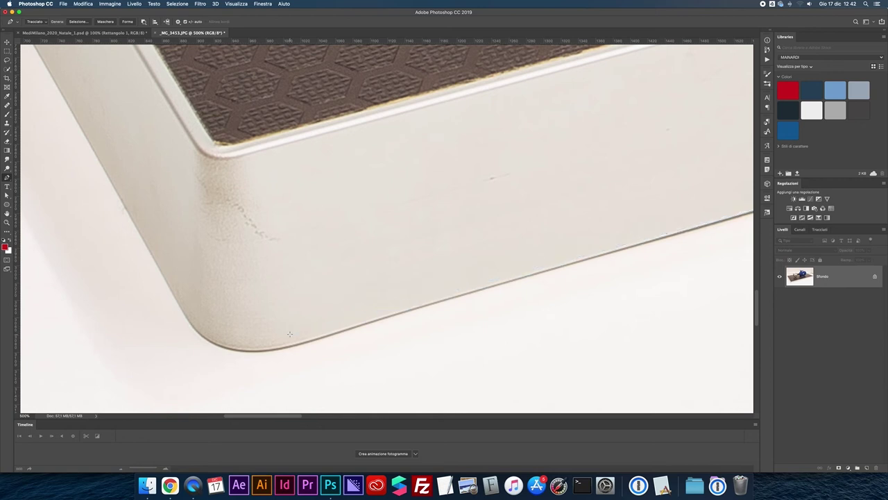
Anchor the path at the base's corner and curve it around the rounded far corner
left_click(300, 341)
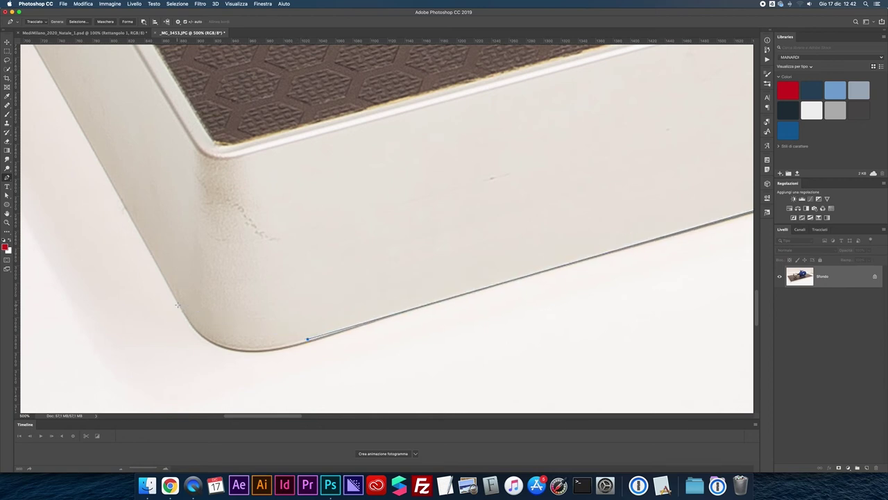
key("super+minus")
left_click_drag(215, 281, 186, 208)
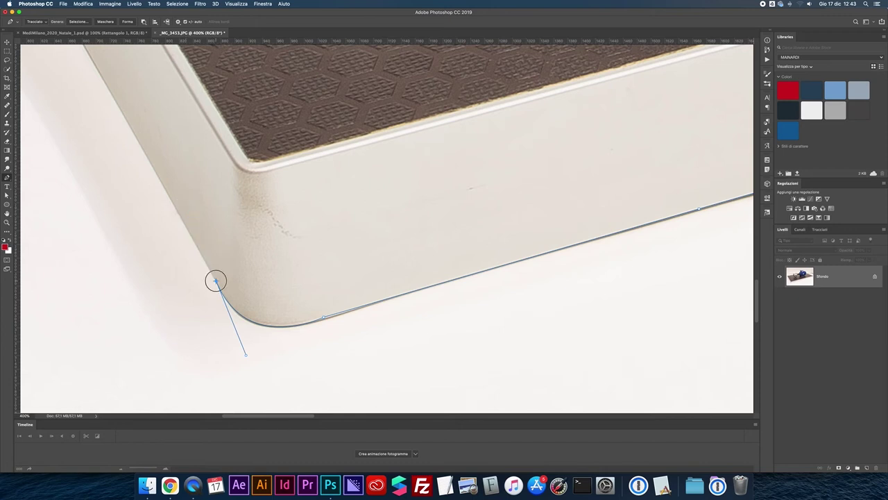
scroll(270, 341, "up", 5)
scroll(270, 341, "left", 4)
scroll(165, 148, "left", 5)
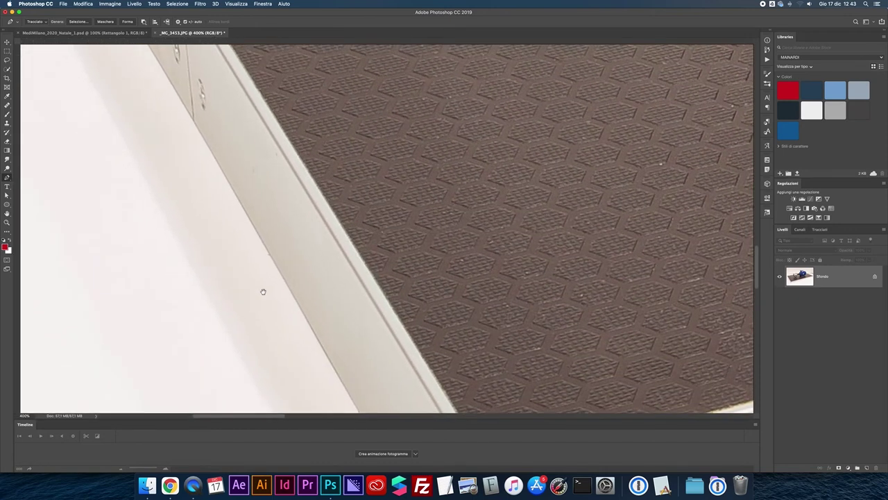
scroll(231, 241, "left", 5)
scroll(320, 285, "up", 2)
scroll(320, 286, "left", 2)
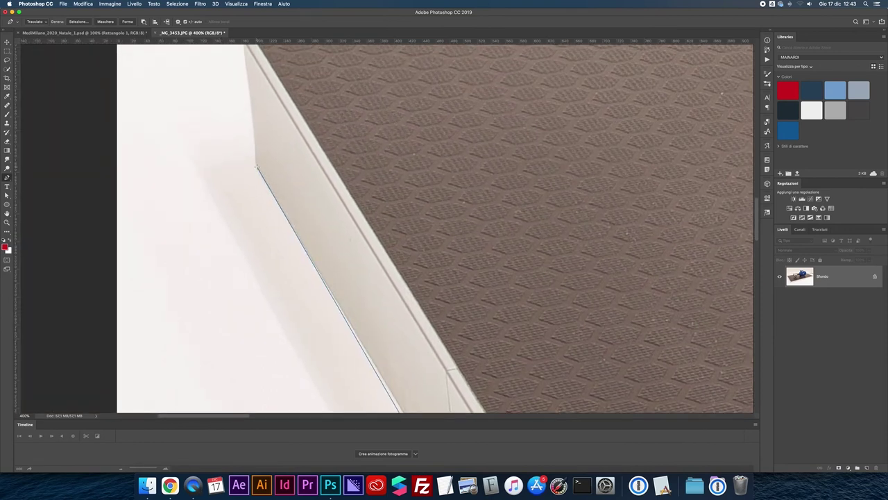
scroll(257, 167, "down", 3)
key("super+minus")
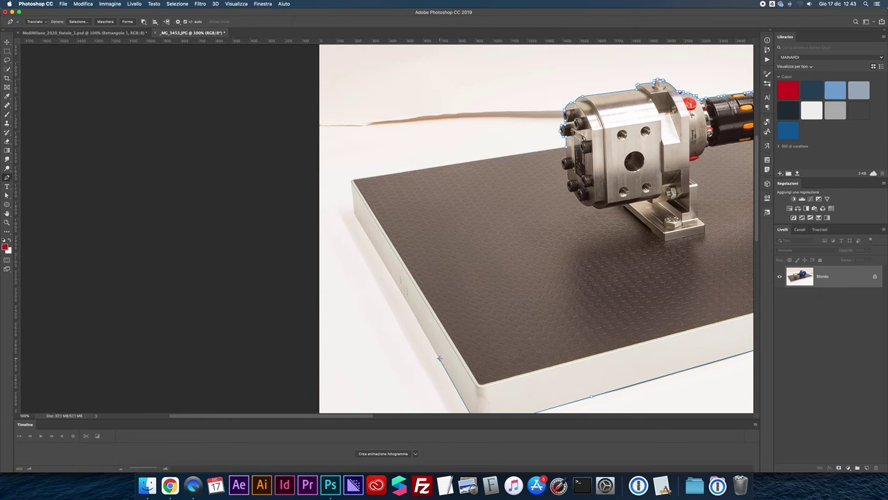
Add anchors along the base's left side and near its upper corner
left_click(406, 297)
key("super+plus")
key("super+plus")
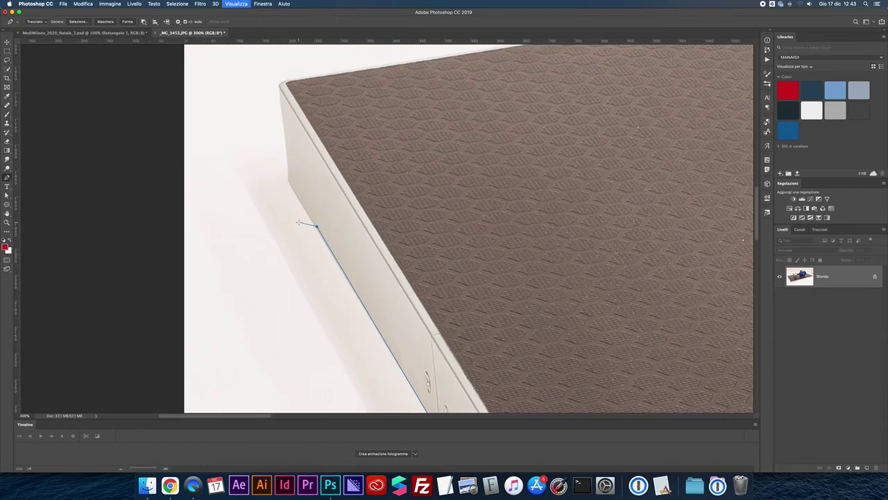
key("super+plus")
key("super+plus")
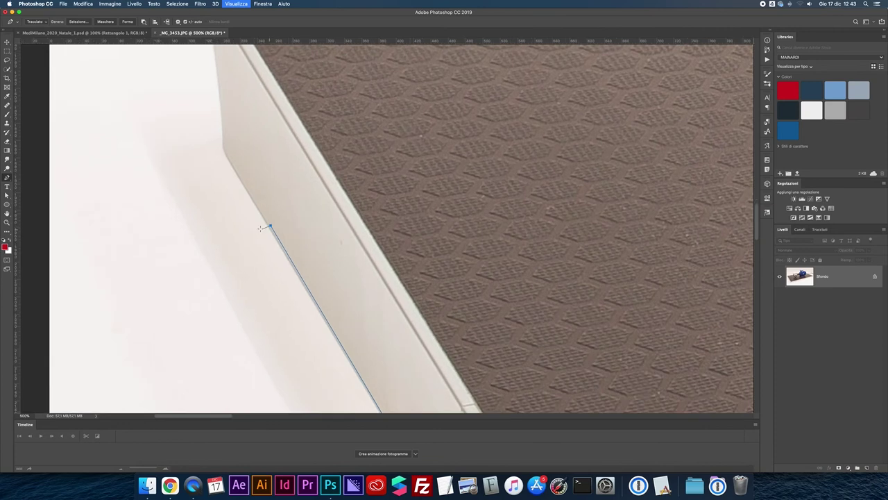
left_click(271, 226)
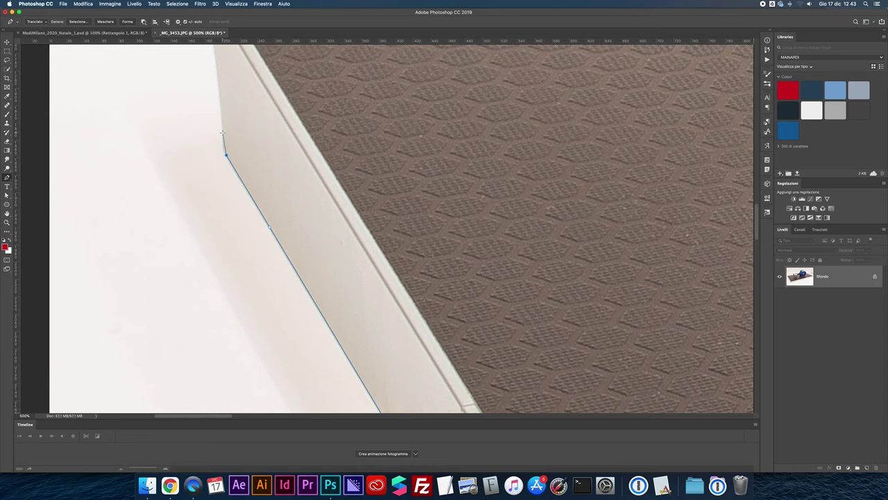
mouse_move(223, 132)
left_mouse_down()
mouse_move(224, 86)
mouse_move(262, 82)
left_mouse_up()
scroll(222, 188, "up", 5)
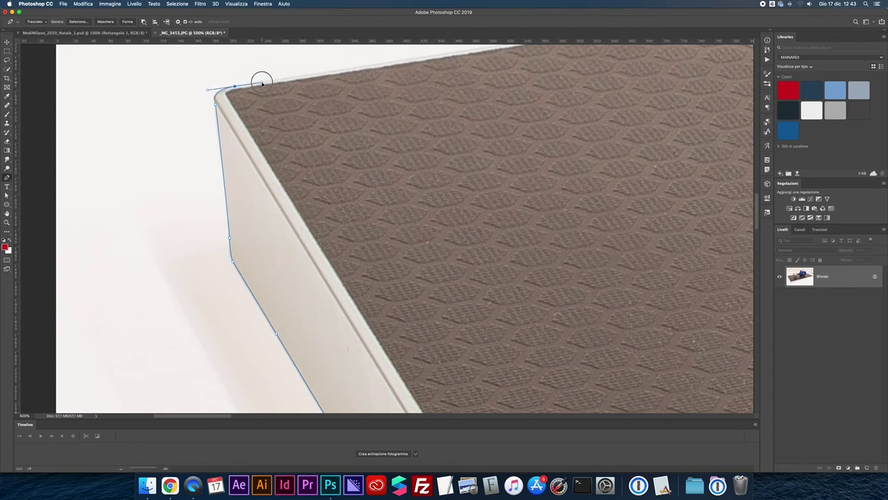
scroll(315, 76, "up", 10)
scroll(314, 76, "right", 6)
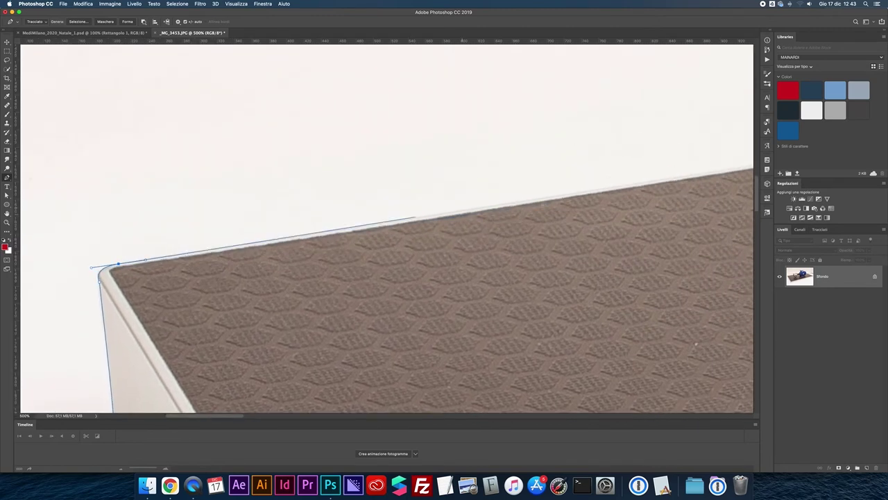
Add an anchor on the box's top edge, running the path toward the pump's outline
left_click(719, 170)
scroll(616, 161, "right", 20)
scroll(616, 161, "up", 3)
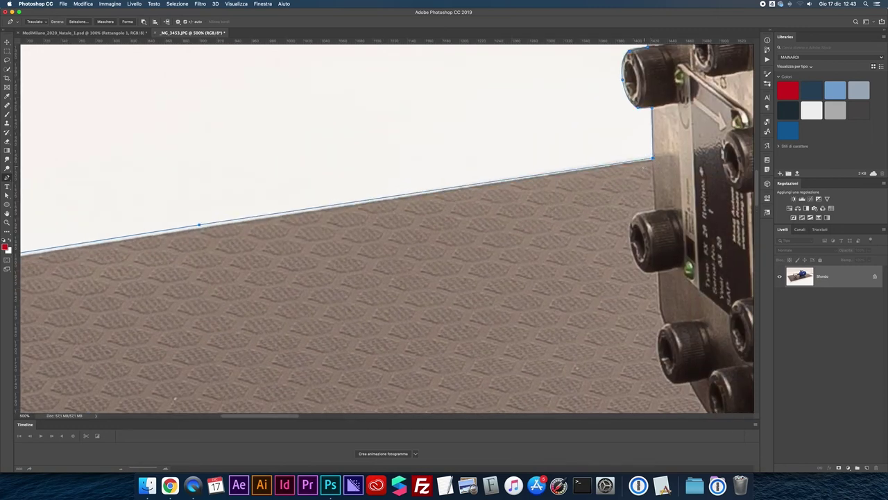
scroll(386, 229, "down", 2)
scroll(387, 228, "down", 1)
scroll(386, 228, "down", 1)
scroll(387, 228, "down", 1)
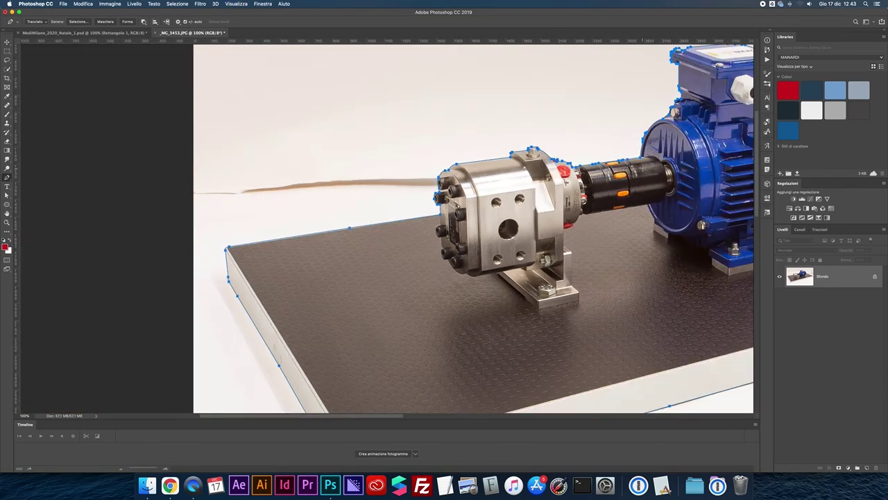
scroll(626, 180, "right", 5)
Fit the photo on screen and merge the path's shape components in the Paths panel
scroll(626, 180, "up", 3)
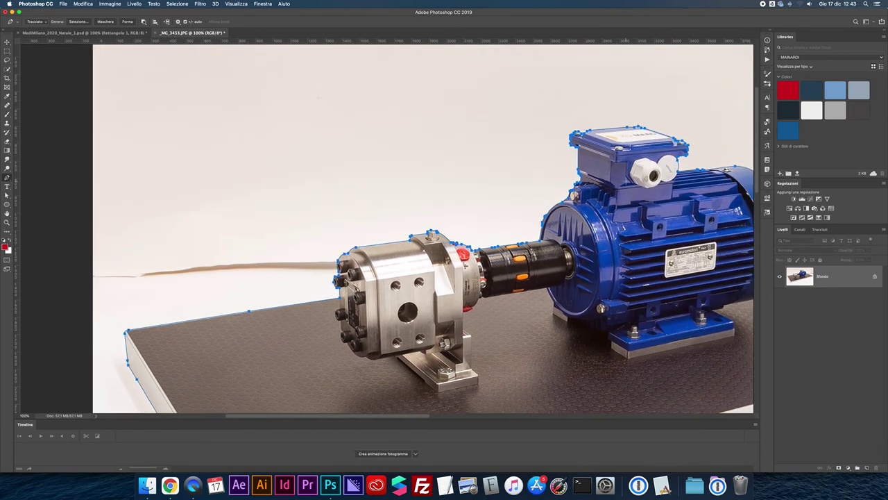
scroll(626, 180, "right", 5)
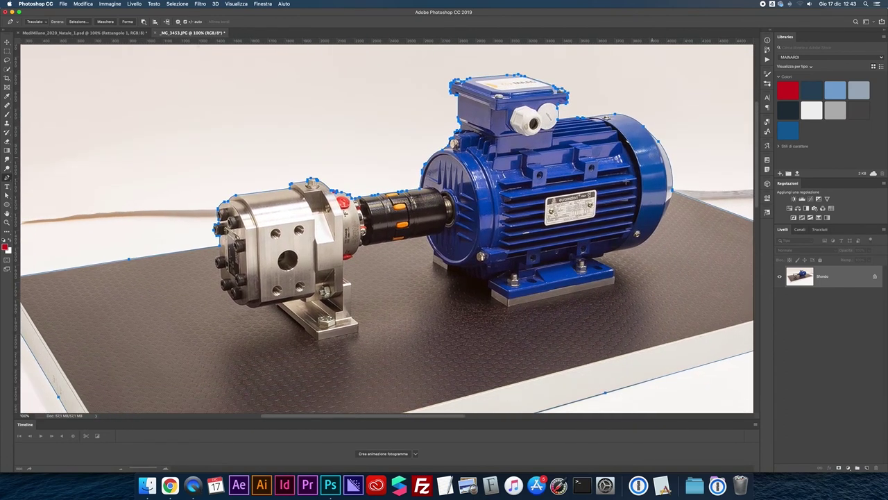
key("super+minus")
key("super+0")
left_click(820, 229)
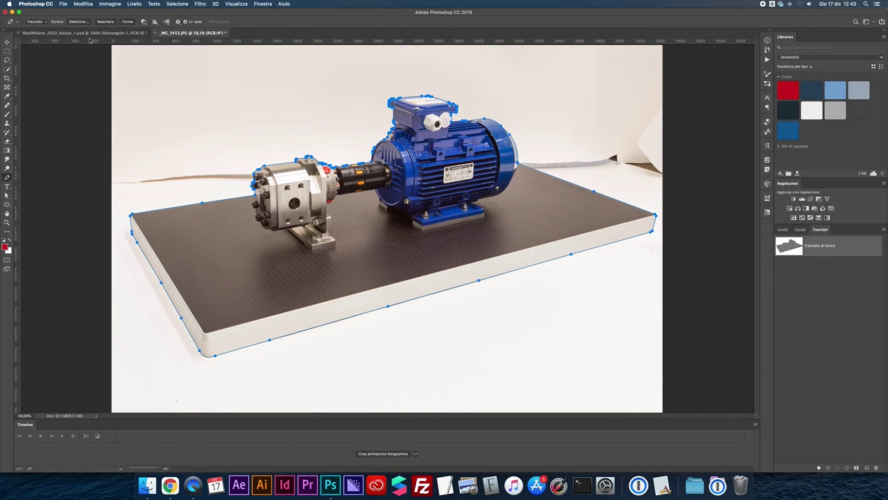
left_click(143, 21)
left_click(188, 59)
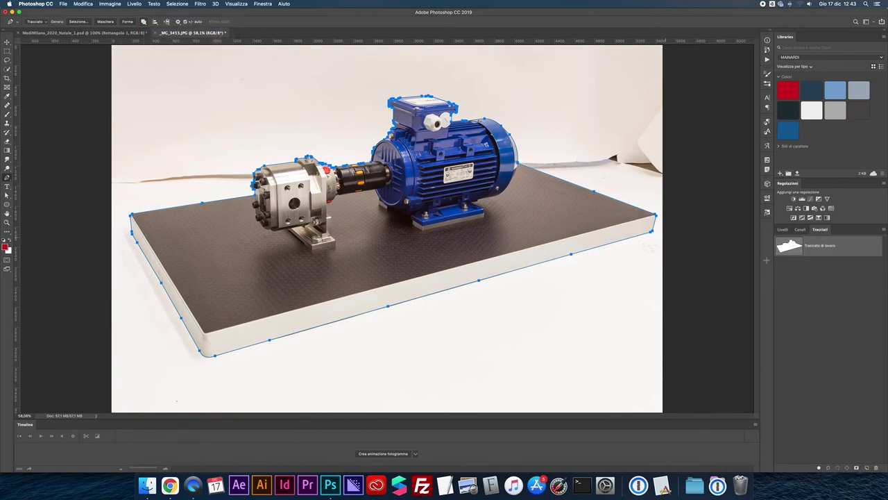
Save the work path as Tracciato1 and load it as a selection
left_click(881, 229)
left_click(837, 233)
key("Return")
left_click(880, 231)
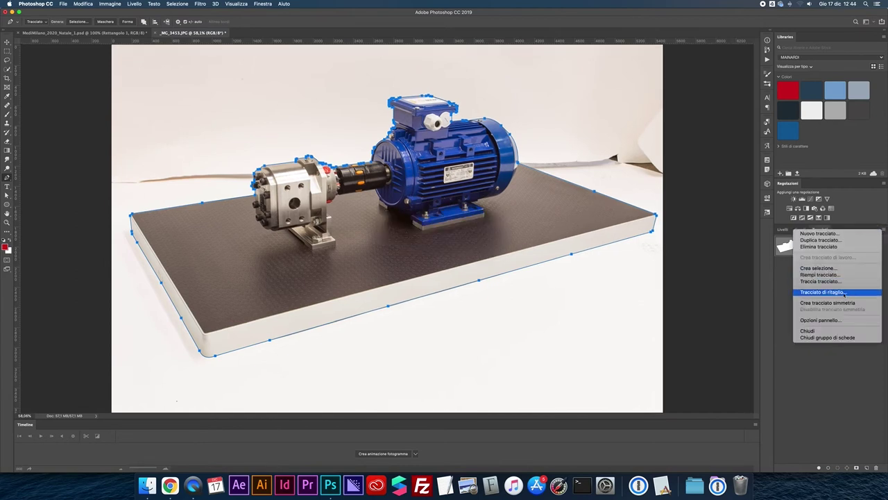
left_click(842, 292)
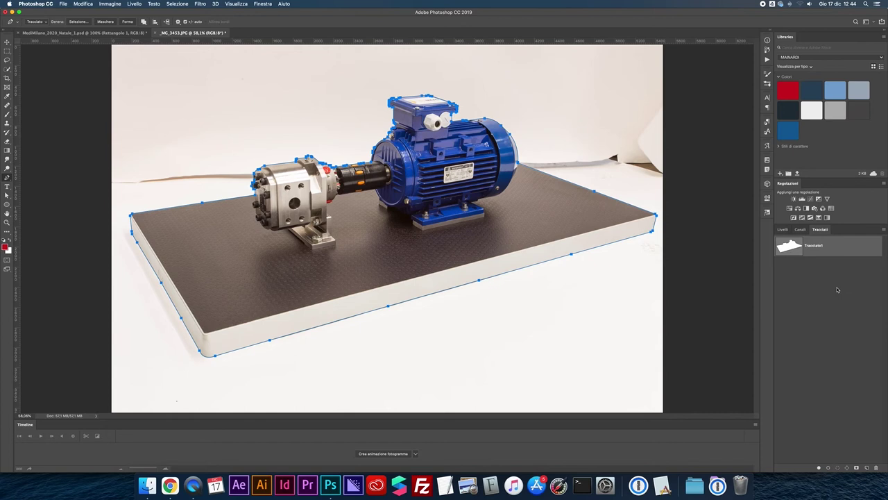
left_click(783, 231)
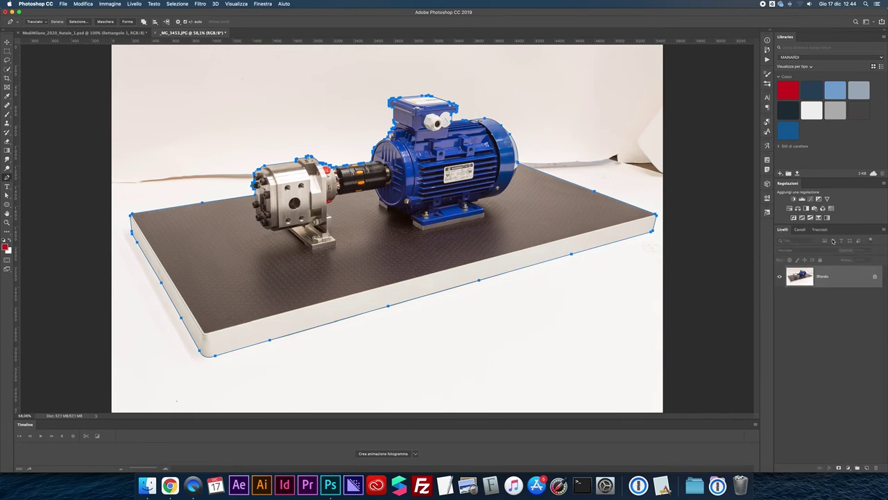
left_click(819, 230)
left_click(799, 275, "super")
Mask the background using the selection, then flatten the image onto white
left_click(783, 229)
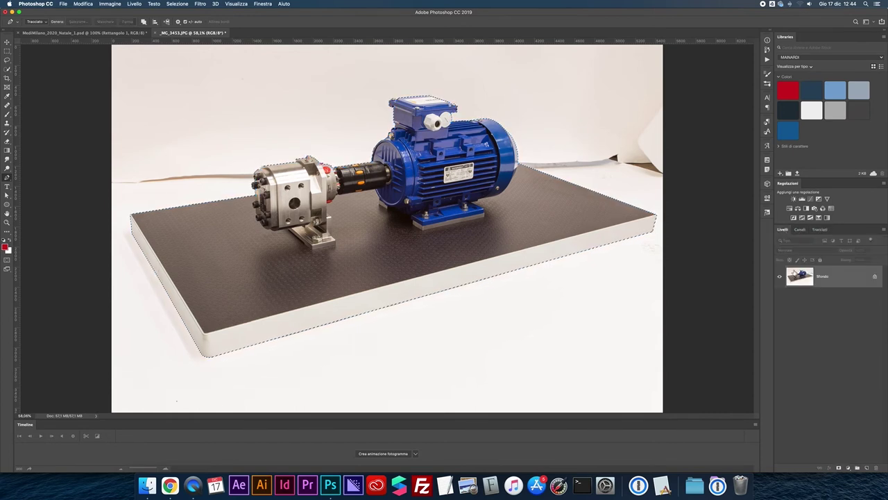
left_click(839, 467)
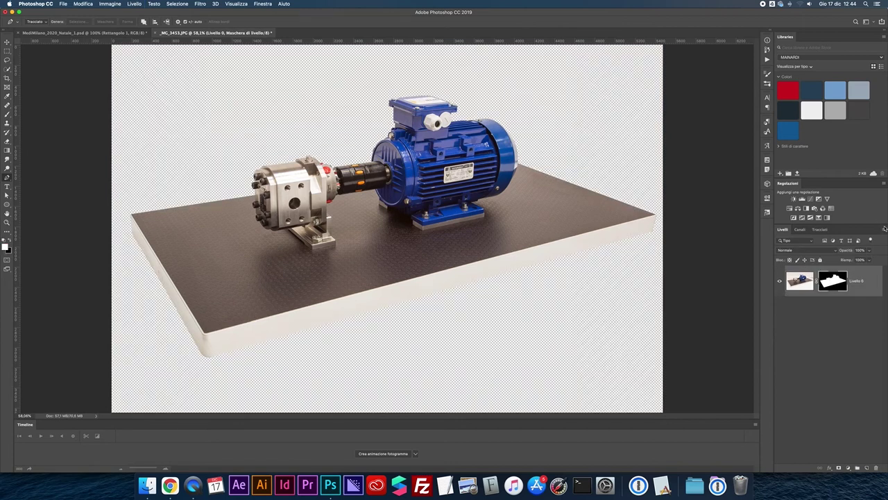
left_click(884, 230)
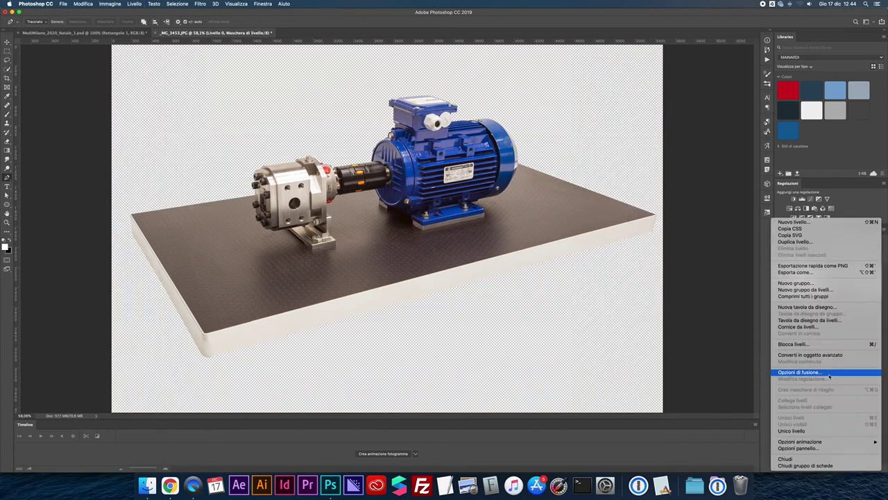
left_click(795, 431)
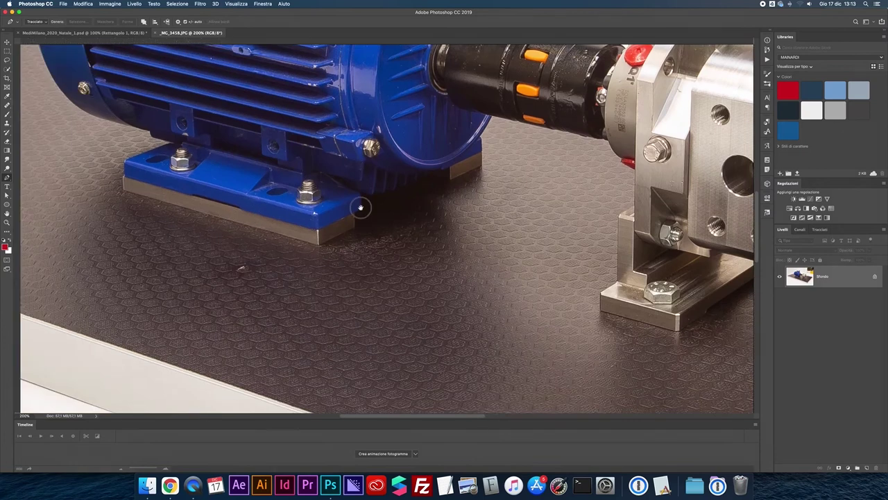
Start a pen path at the box's corner, running along its front edge around the rounded corner
scroll(363, 208, "left", 5)
scroll(308, 236, "up", 3)
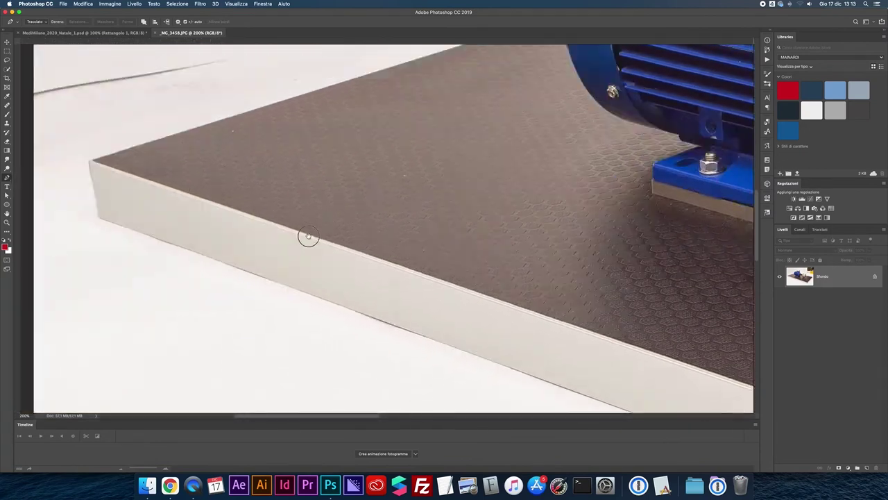
left_click(113, 169)
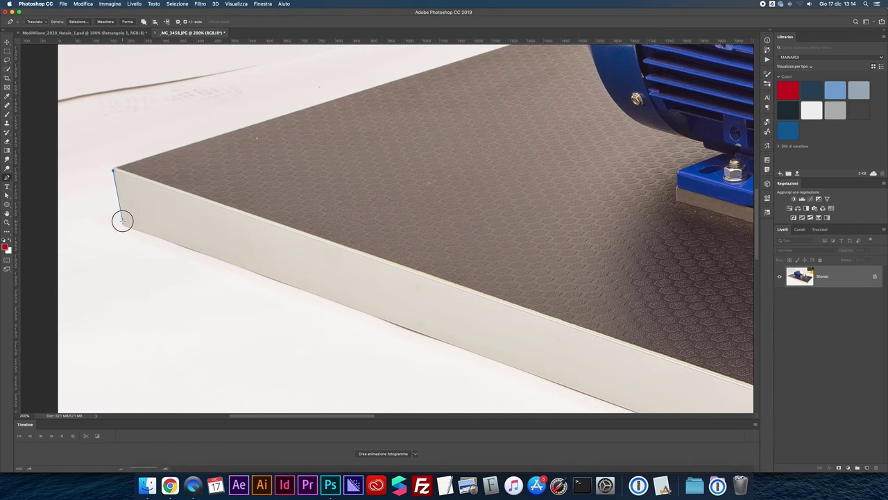
left_click_drag(123, 222, 143, 232)
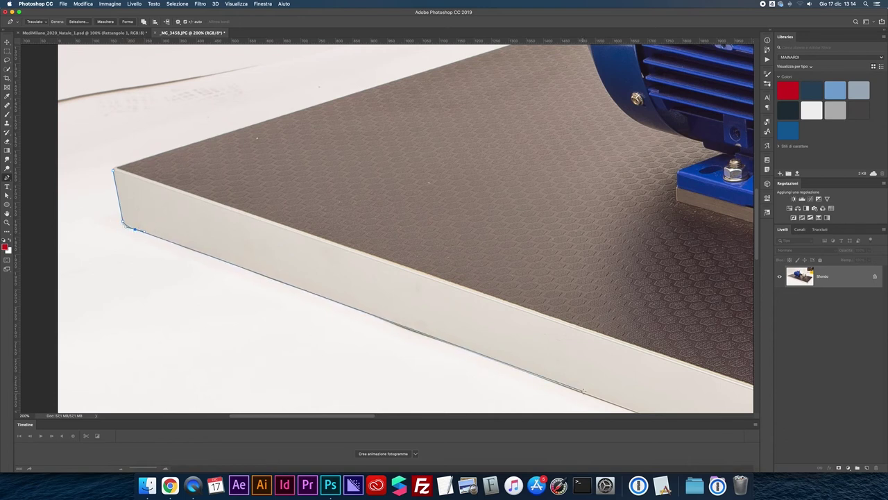
mouse_move(582, 390)
left_mouse_down()
mouse_move(226, 177)
mouse_move(125, 130)
left_mouse_up()
left_click(125, 130)
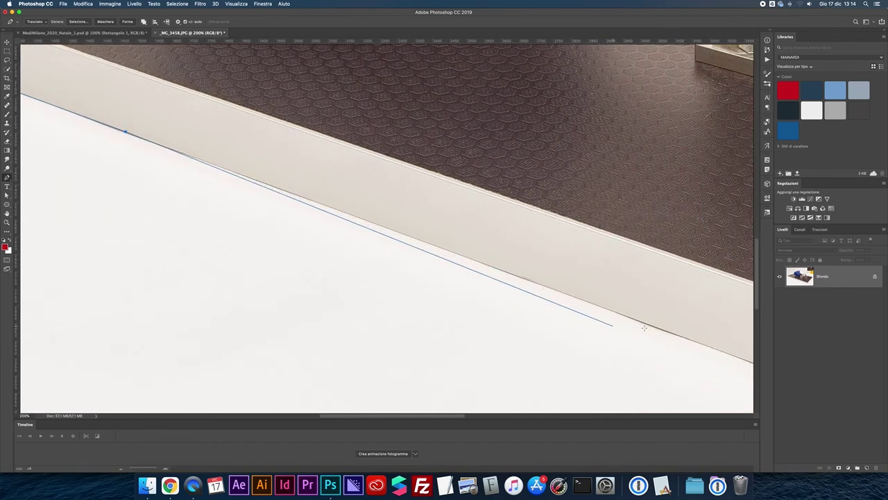
scroll(657, 328, "down", 5)
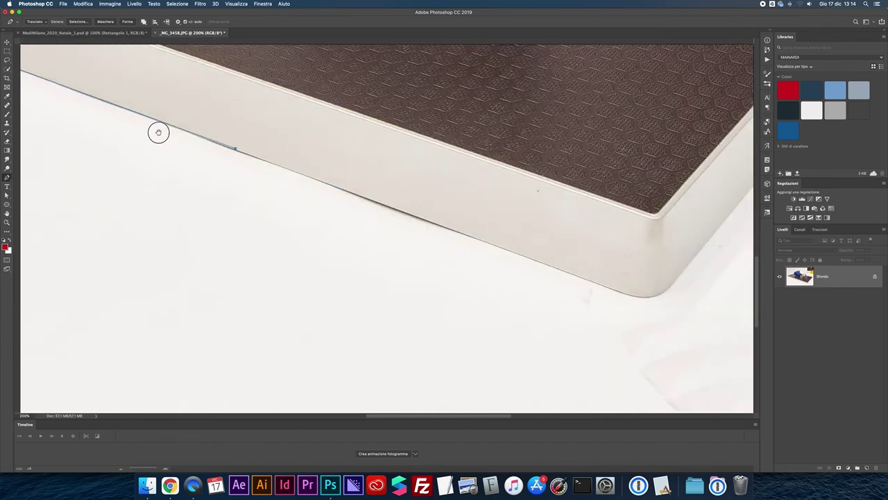
scroll(595, 277, "right", 8)
left_click(372, 182)
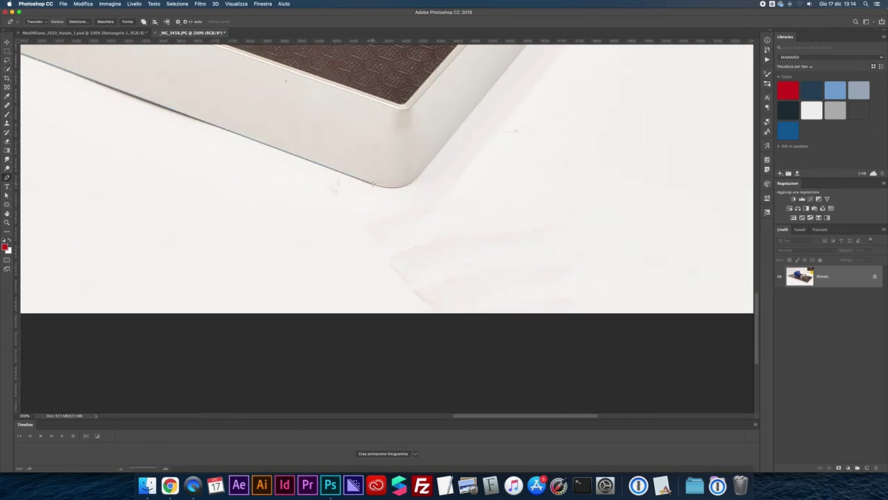
left_click(430, 162)
left_click_drag(429, 162, 459, 127)
Continue the path up the box's right edge to its far top corner
scroll(377, 257, "up", 3)
scroll(377, 257, "right", 3)
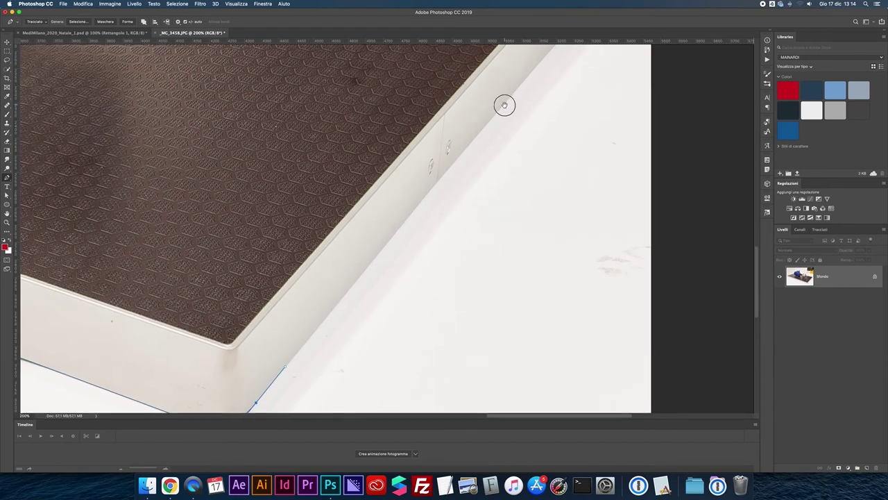
scroll(505, 105, "down", 3)
scroll(504, 105, "left", 3)
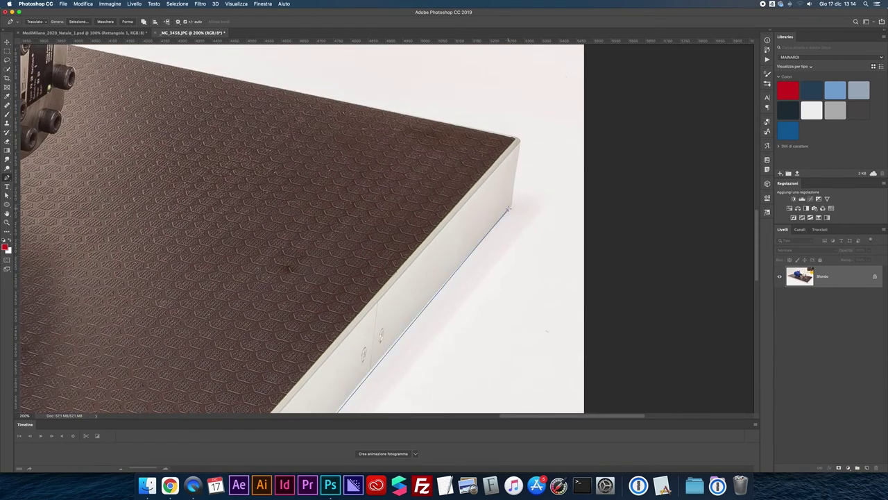
scroll(447, 206, "down", 3)
scroll(448, 206, "left", 2)
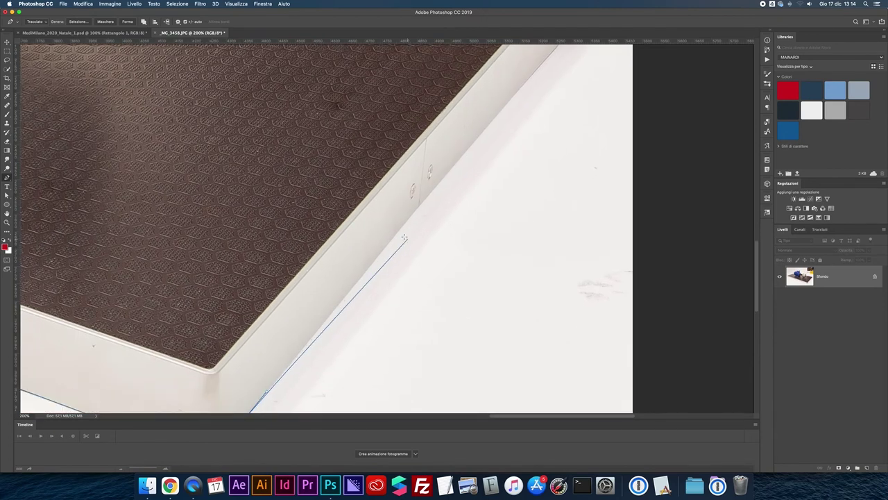
left_click(377, 257)
scroll(460, 158, "down", 2)
scroll(437, 229, "up", 1)
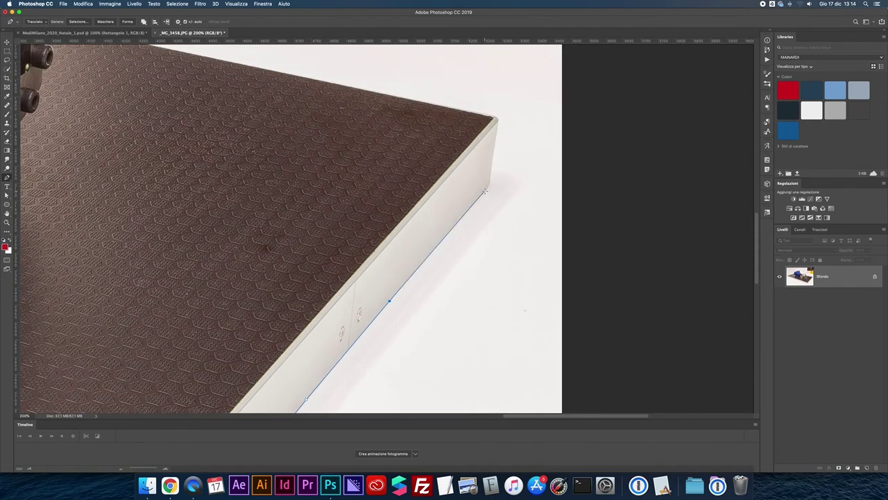
left_click_drag(490, 177, 497, 152)
left_click(495, 124)
left_click_drag(490, 115, 487, 112)
Run the path along the back edge to the pump, then curve it around the end plate's upper bolt
scroll(398, 104, "up", 5)
scroll(398, 103, "left", 5)
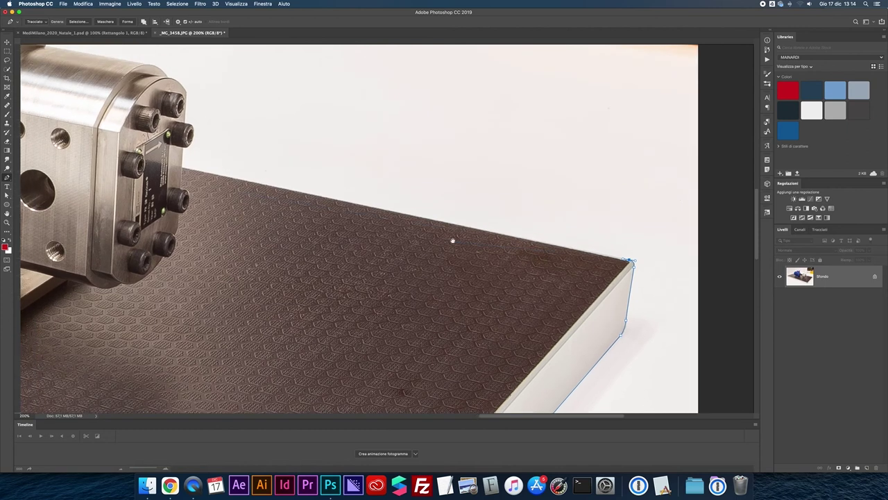
left_click(182, 167)
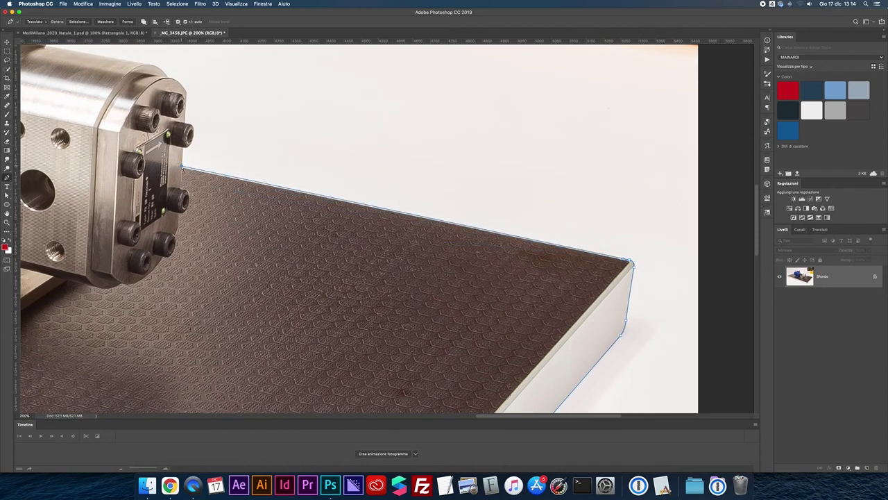
key("super+plus")
key("super+plus")
scroll(302, 205, "up", 2)
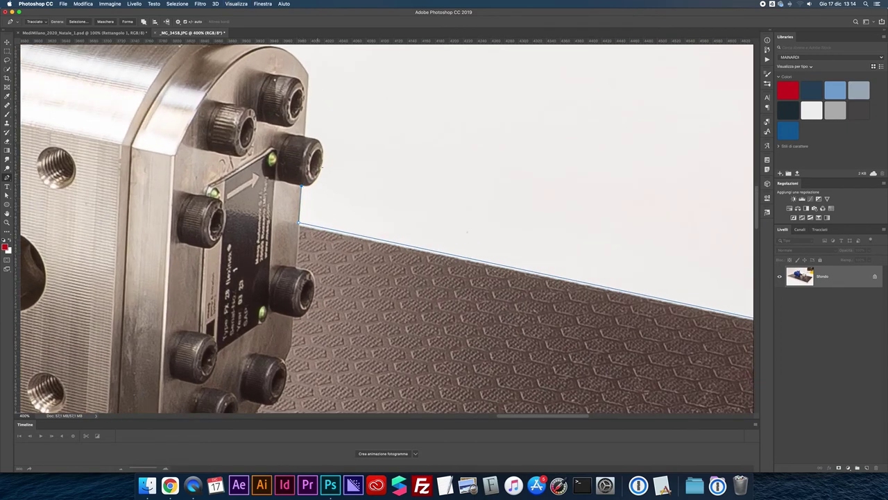
left_click_drag(323, 163, 329, 137)
left_click(326, 142, "alt")
scroll(298, 125, "up", 3)
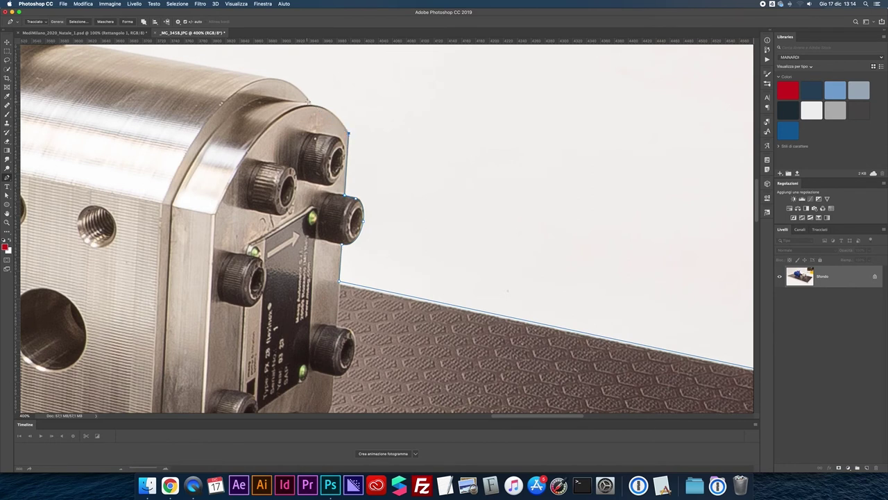
left_click_drag(310, 103, 282, 98)
scroll(315, 111, "up", 3)
scroll(315, 111, "left", 3)
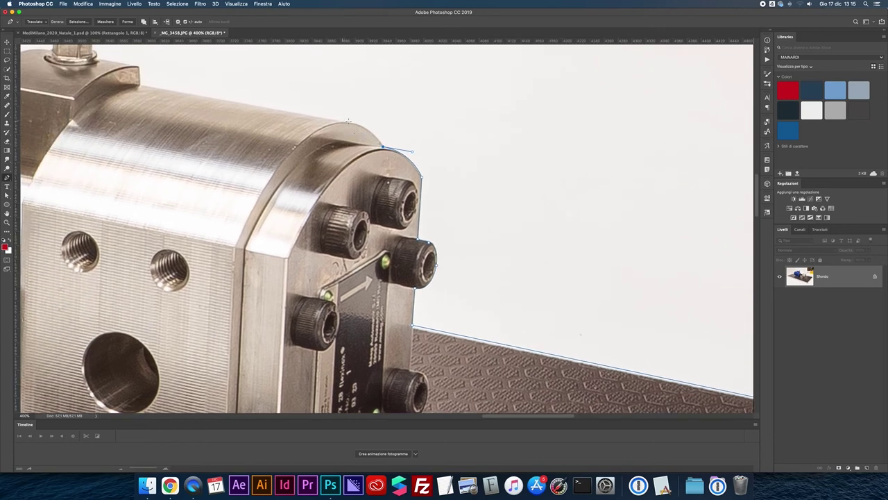
Curve the path over the end plate's top, the bracket corner and around the nut
left_click_drag(348, 122, 322, 119)
left_click(141, 85)
left_click_drag(140, 85, 256, 200)
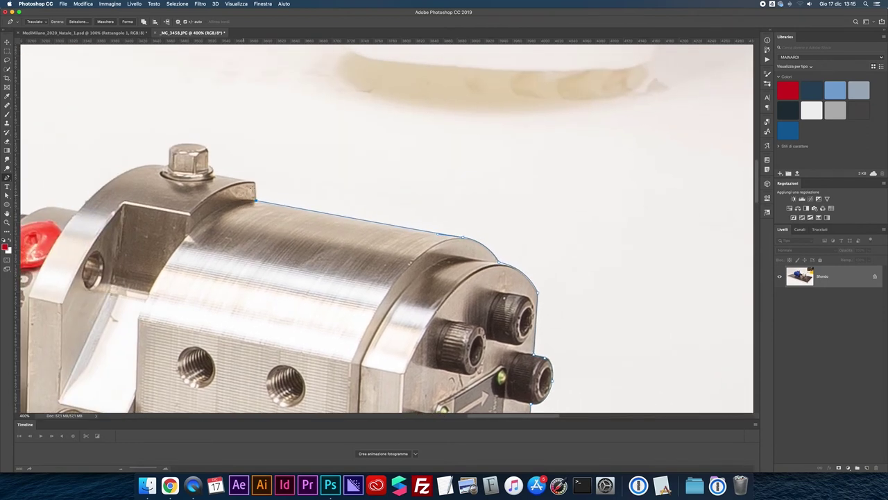
left_click(256, 183)
left_click(208, 150)
left_click_drag(188, 144, 171, 145)
left_click(169, 168)
scroll(160, 180, "left", 5)
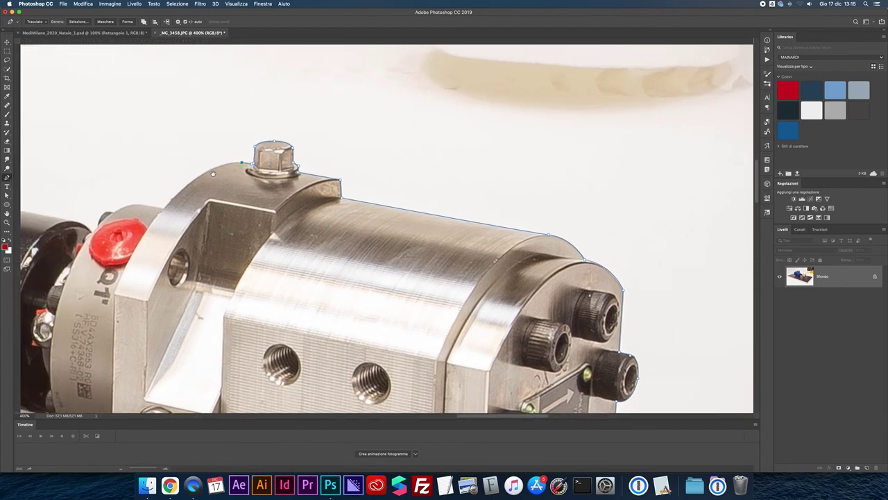
left_click_drag(164, 208, 115, 261)
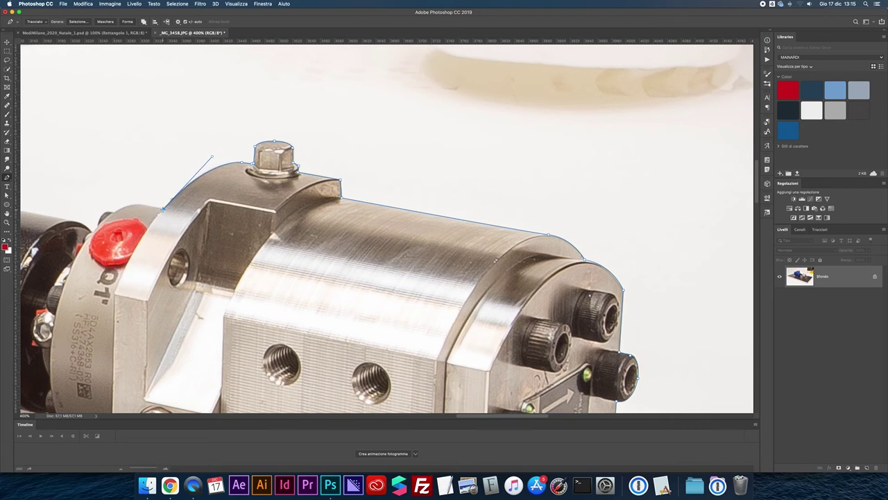
mouse_move(143, 197)
left_mouse_down()
mouse_move(318, 236)
mouse_move(276, 256)
left_mouse_up()
Add anchors along the housing edge and the dark barrel top toward the black coupling
left_click(316, 237)
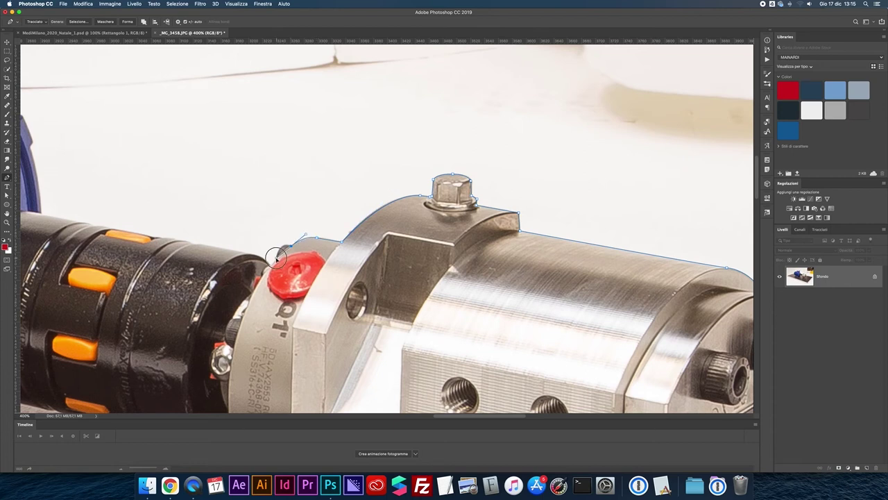
key("super+plus")
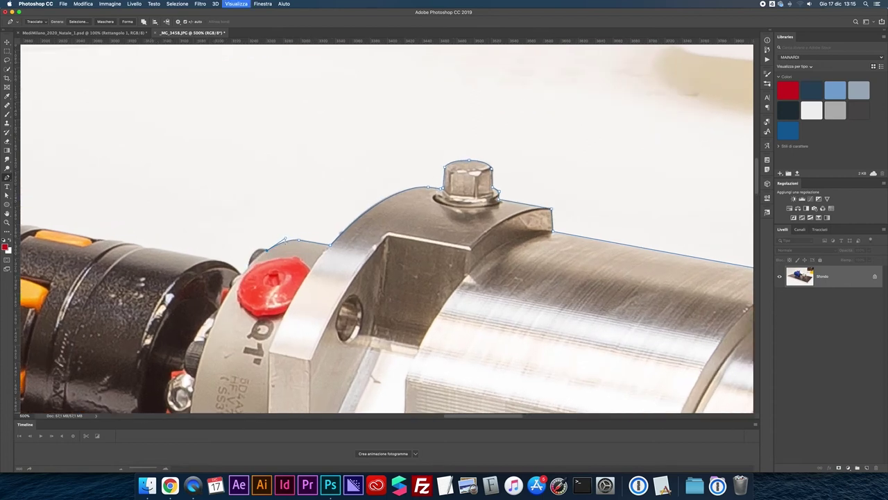
key("super+plus")
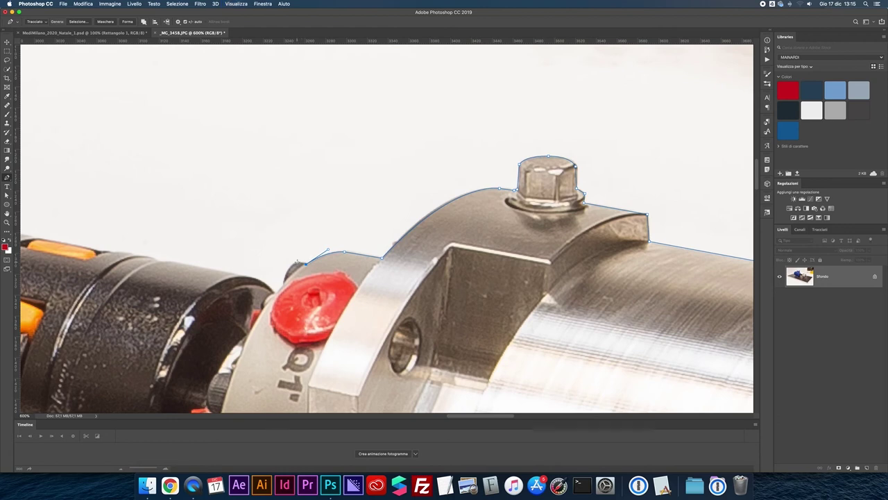
left_click_drag(283, 283, 286, 298)
left_click(284, 285, "alt")
left_click_drag(242, 275, 212, 269)
left_click(168, 259)
left_click(153, 258)
left_click(39, 239)
Extend the path along the coupling top and up the motor end cap's edge, redoing a misplaced point
left_click_drag(57, 226, 499, 290)
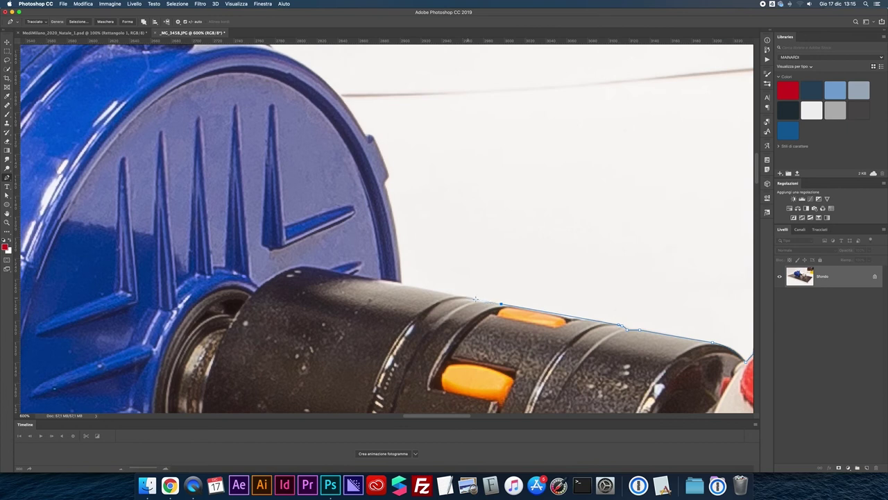
left_click(478, 300)
left_click(402, 284)
left_click_drag(386, 185, 375, 162)
left_click_drag(374, 162, 367, 178)
key("super+z")
left_click_drag(386, 185, 370, 139)
key("super+plus")
left_click_drag(386, 177, 390, 165)
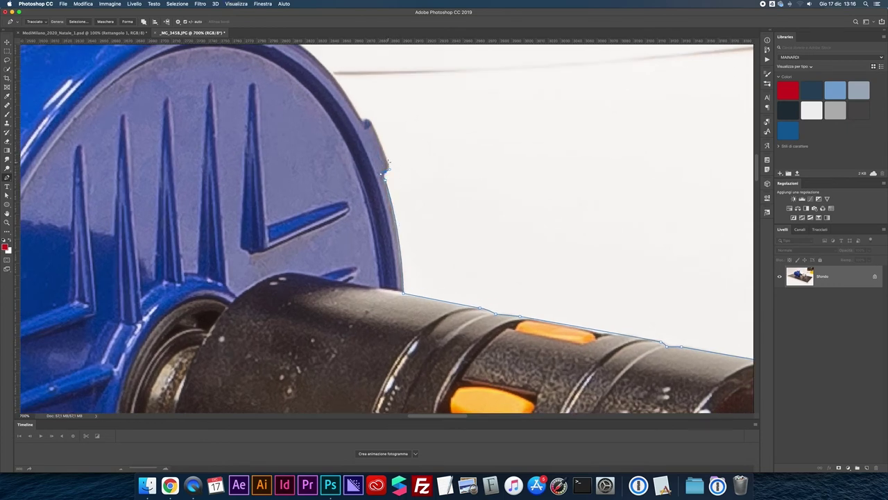
left_click_drag(371, 126, 368, 122)
Trace the cap's rounded rim past the bolt onto the bracket's top edge
left_click_drag(342, 117, 413, 273)
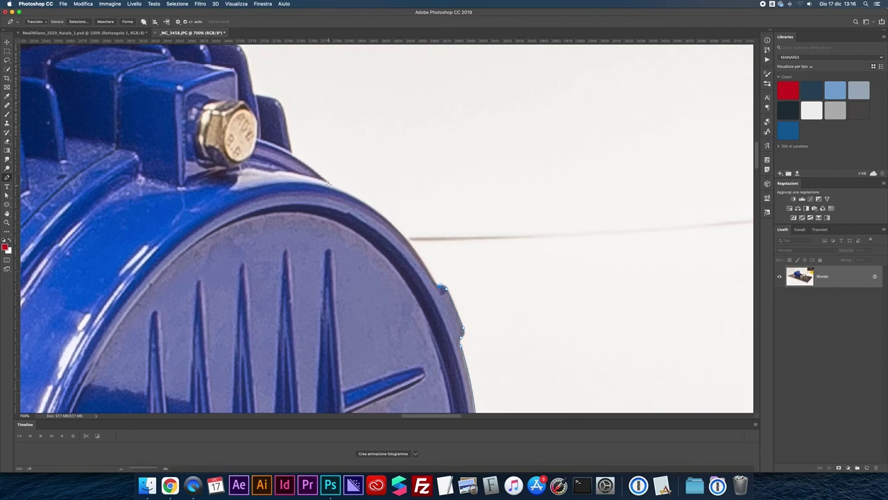
left_click_drag(329, 184, 254, 161)
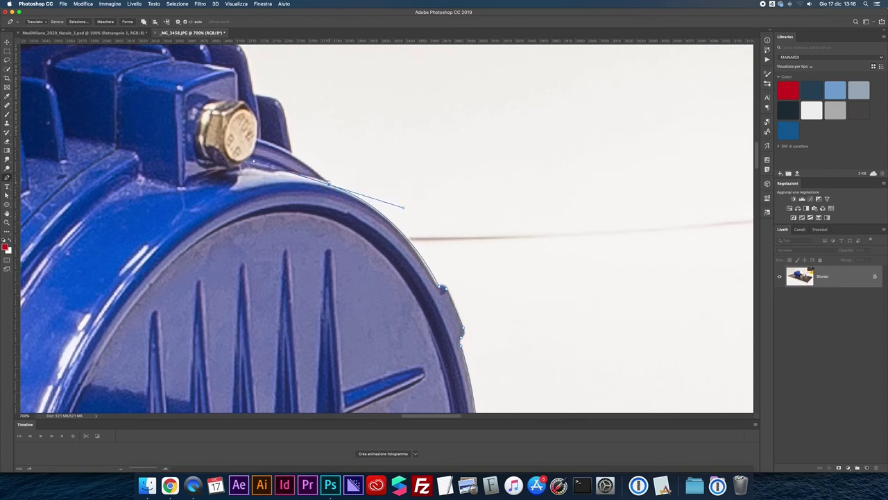
left_click(329, 184, "alt")
mouse_move(290, 152)
left_mouse_down()
mouse_move(255, 136)
mouse_move(345, 174)
mouse_move(391, 224)
left_mouse_up()
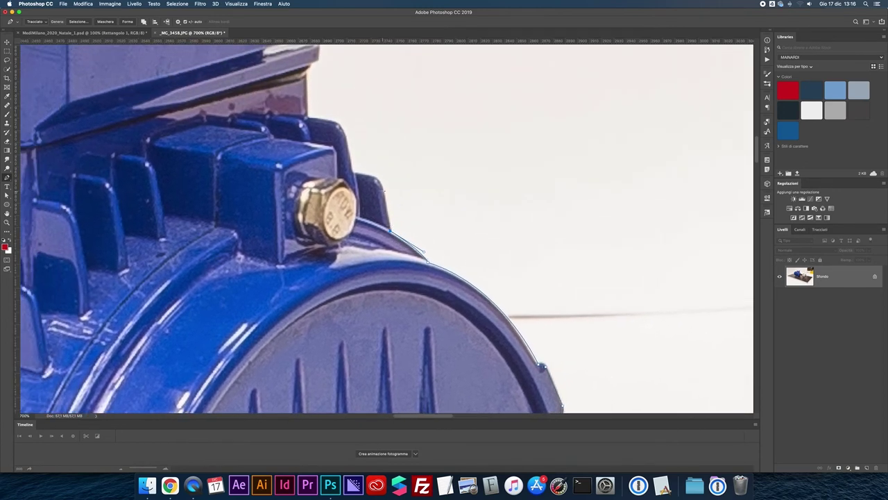
mouse_move(368, 174)
left_mouse_down()
mouse_move(355, 171)
mouse_move(403, 196)
left_mouse_up()
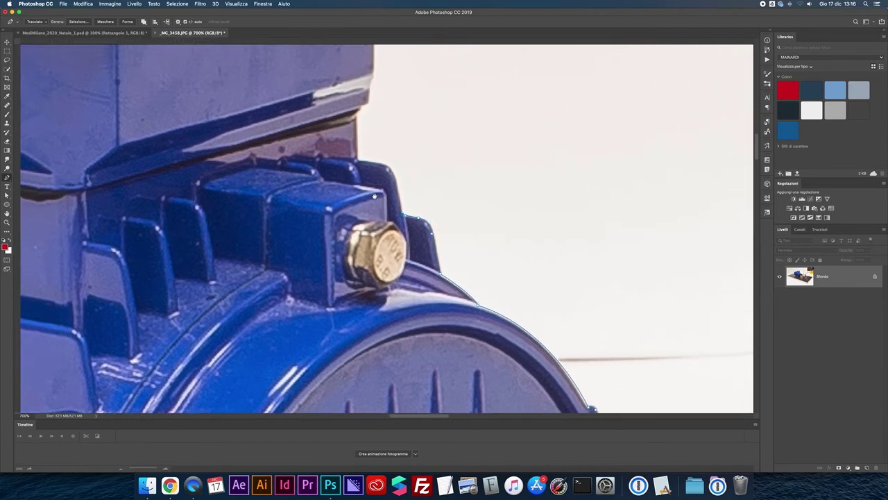
left_click(414, 196)
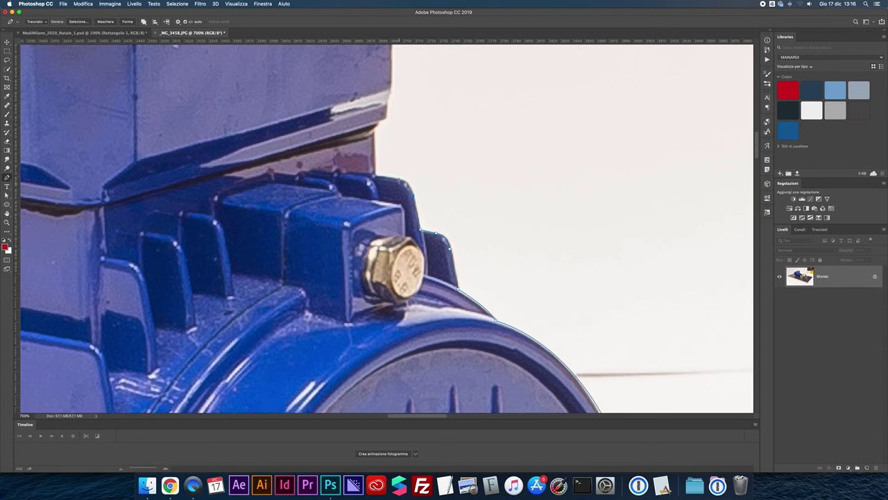
left_click(375, 175)
Trace the path from the bracket corner around the grey gland to the terminal box
left_click(385, 119)
scroll(393, 90, "up", 1)
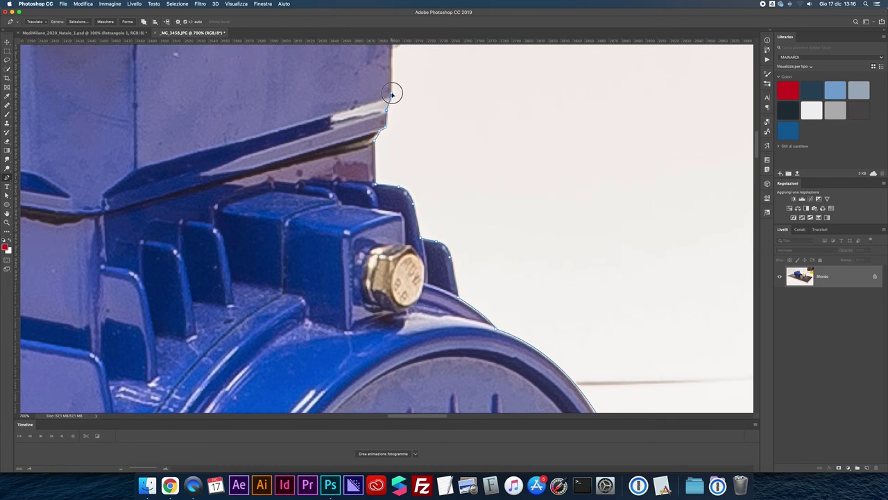
scroll(396, 76, "up", 6)
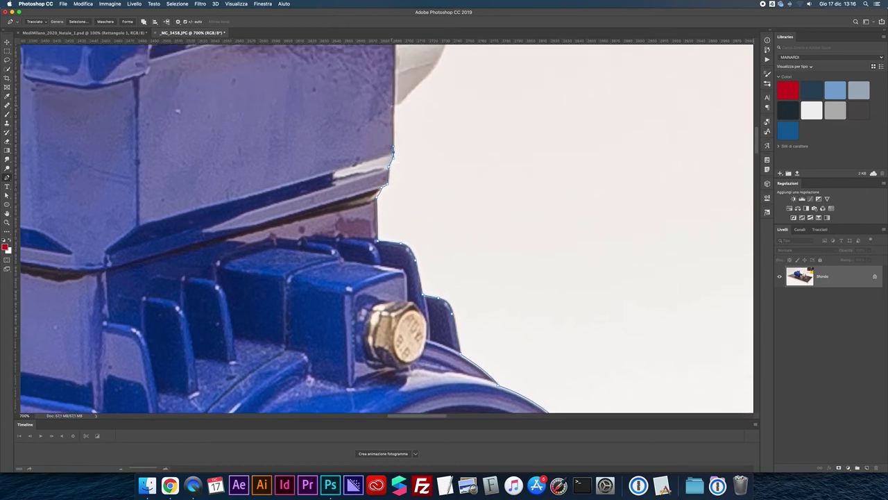
left_click(396, 103)
left_click_drag(416, 93, 377, 173)
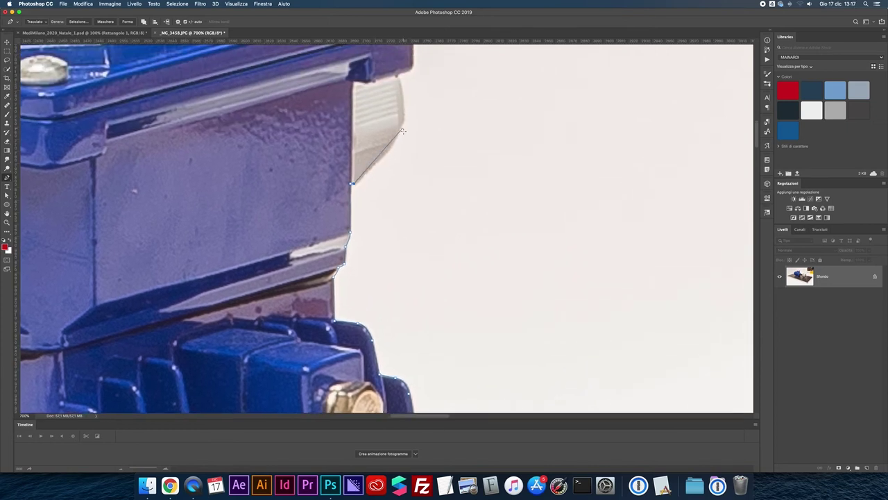
left_click_drag(403, 123, 411, 93)
left_click_drag(395, 75, 383, 66)
left_click(412, 70)
Arc the path over the lid screw and along the lid's top to its corner
left_click_drag(414, 69, 431, 165)
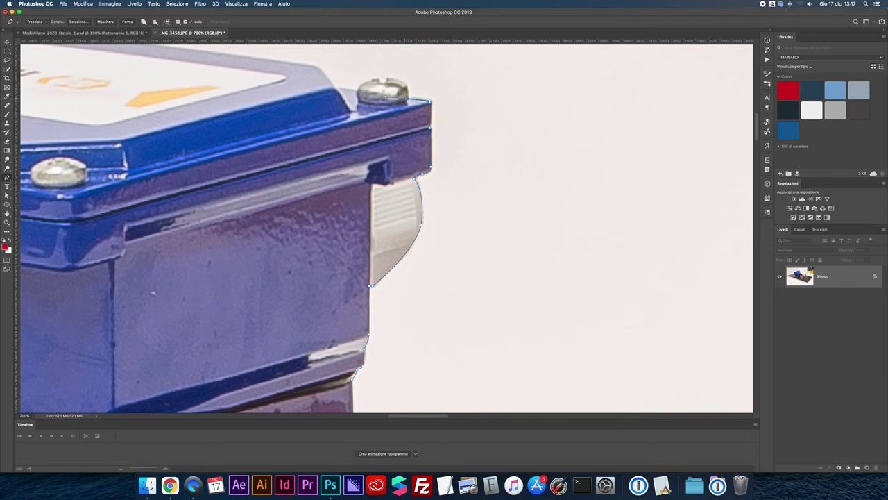
scroll(393, 98, "up", 1)
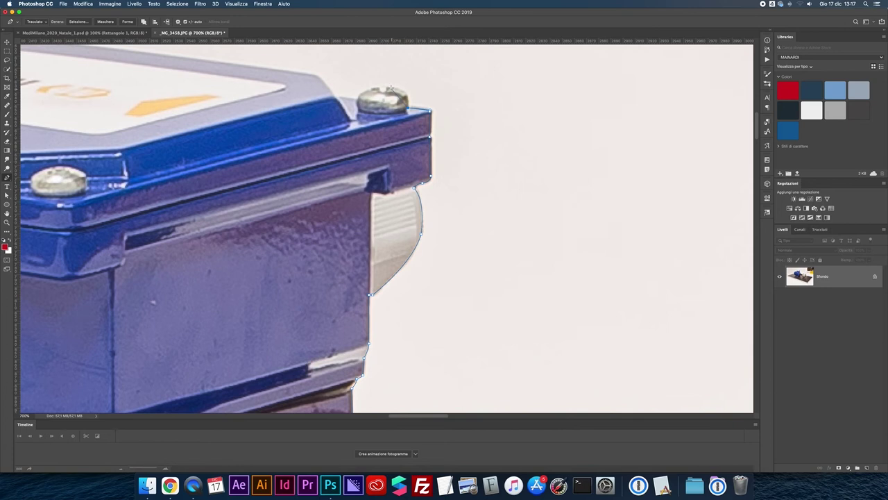
left_click_drag(387, 87, 361, 89)
left_click(386, 88, "alt")
left_click_drag(384, 93, 402, 89)
left_click(370, 88)
left_click_drag(322, 84, 469, 207)
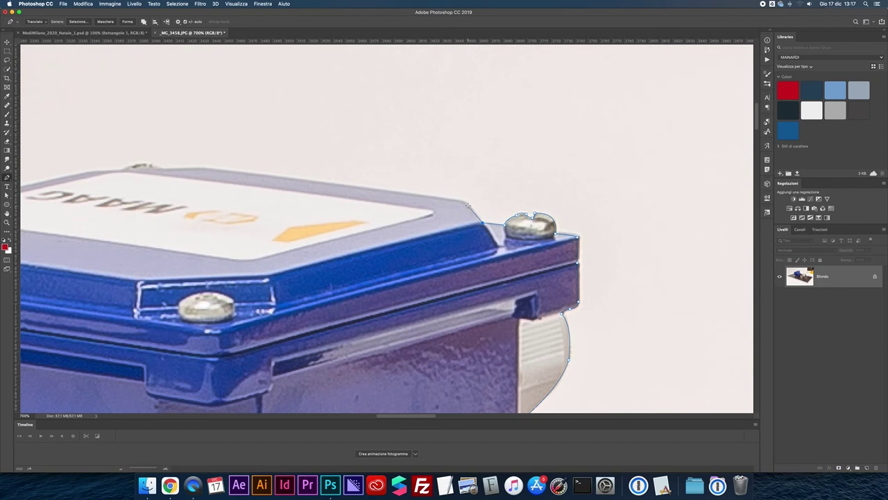
left_click_drag(451, 199, 441, 198)
Trace the terminal box lid's top edge and rounded corner with Pen anchors
left_click(206, 167)
left_click(174, 168)
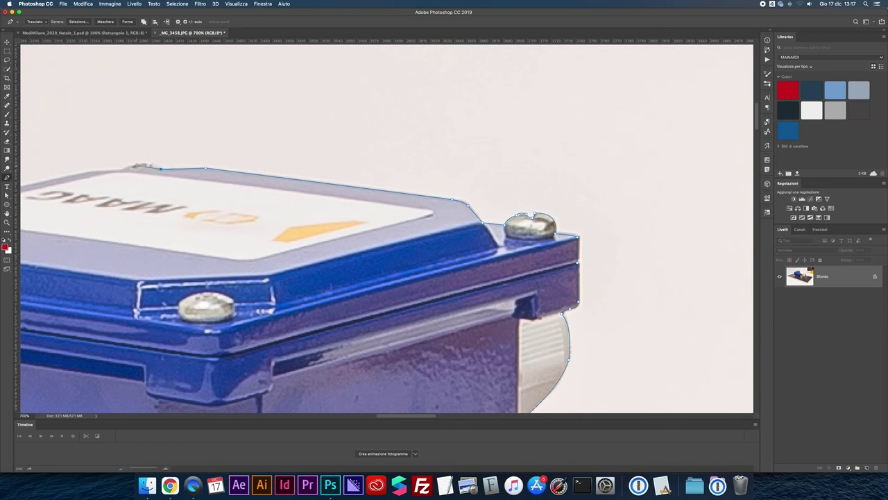
mouse_move(132, 165)
left_mouse_down()
mouse_move(109, 175)
mouse_move(302, 159)
mouse_move(274, 170)
left_mouse_up()
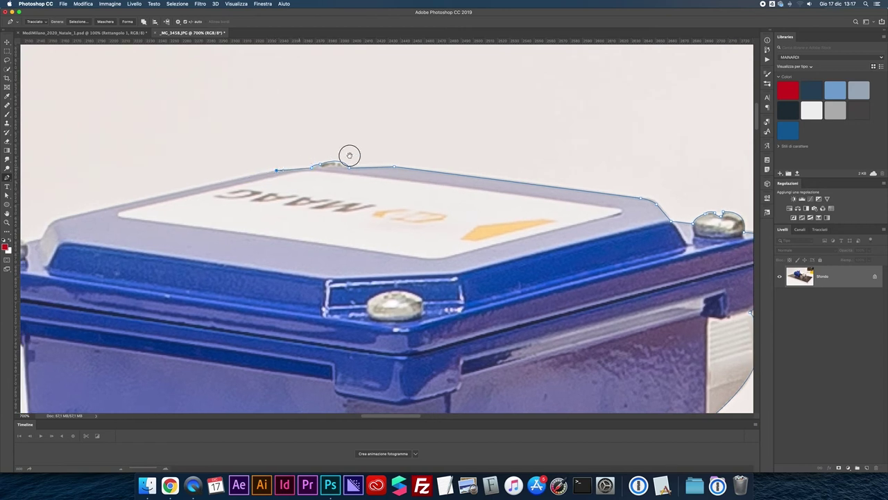
left_click_drag(350, 153, 498, 125)
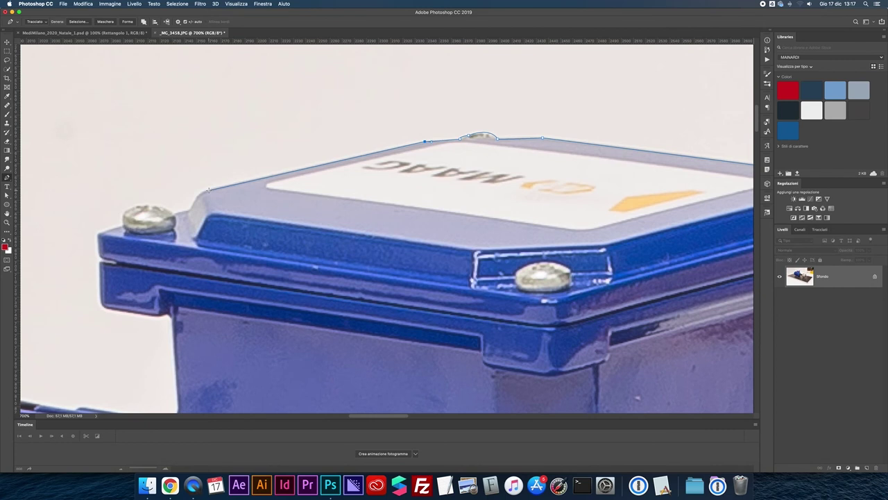
left_click_drag(197, 193, 188, 207)
Carry the path over the second screw and down the box's left side, undoing one point
left_click(174, 215)
left_click_drag(149, 207, 132, 207)
left_click(123, 214)
left_click(104, 232)
left_click(101, 253)
key("ctrl+z")
Extend the path along the box's lower edge and fin tops, zooming out to 500%
left_click(126, 310)
left_click(165, 311)
scroll(168, 322, "down", 5)
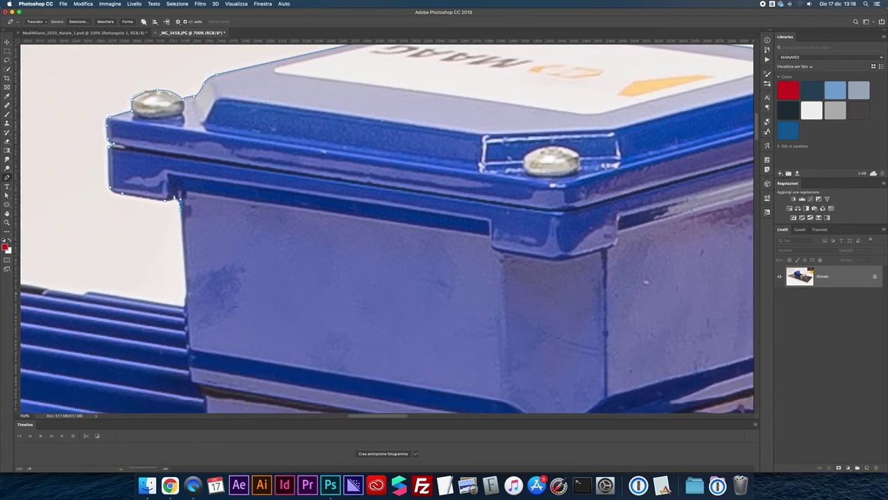
left_click(185, 305)
scroll(220, 295, "left", 7)
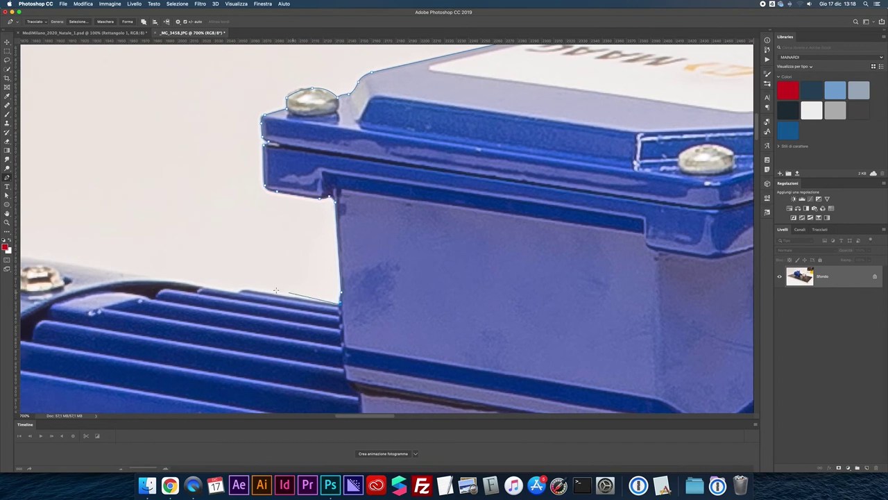
left_click(245, 290)
left_click_drag(173, 273, 335, 312)
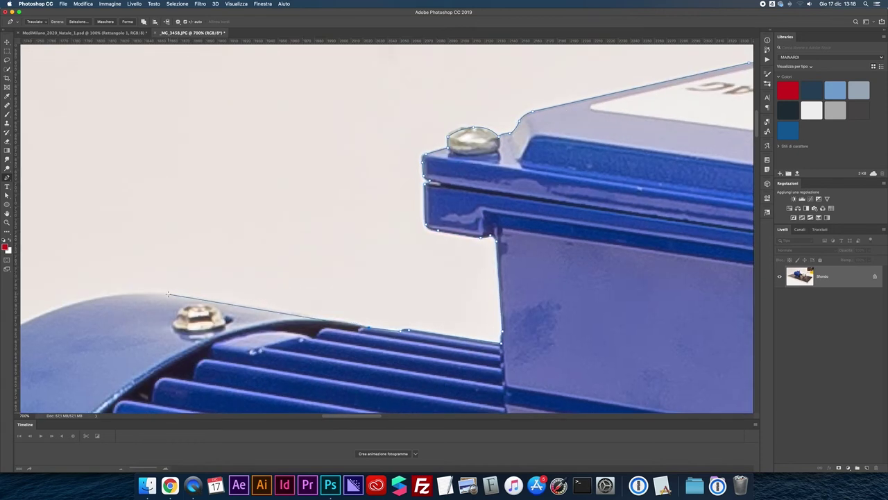
left_click_drag(139, 297, 339, 244)
scroll(340, 247, "down", 1)
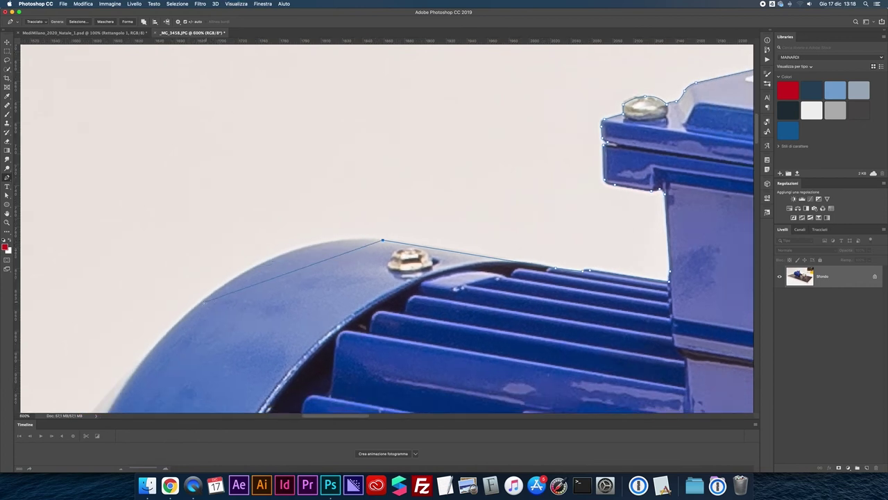
key("super+minus")
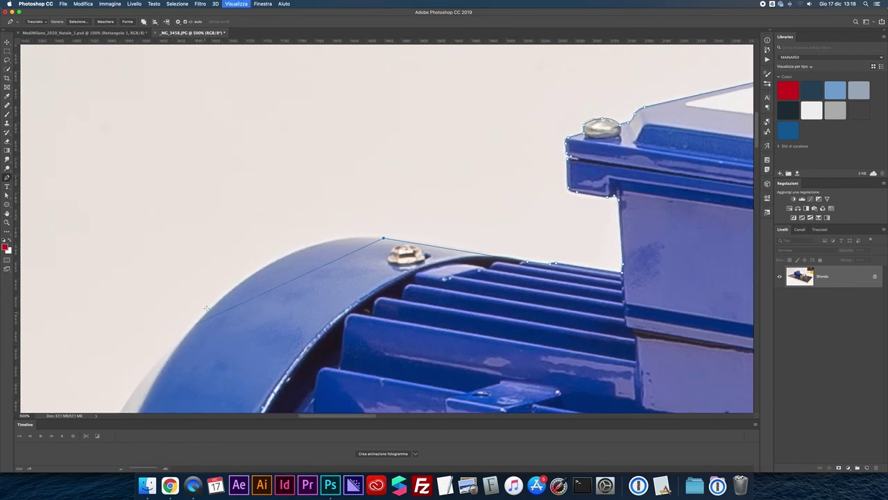
Curve the path down the motor's rounded end, trimming the direction handles
mouse_move(204, 312)
left_mouse_down()
mouse_move(95, 394)
mouse_move(106, 372)
left_mouse_up()
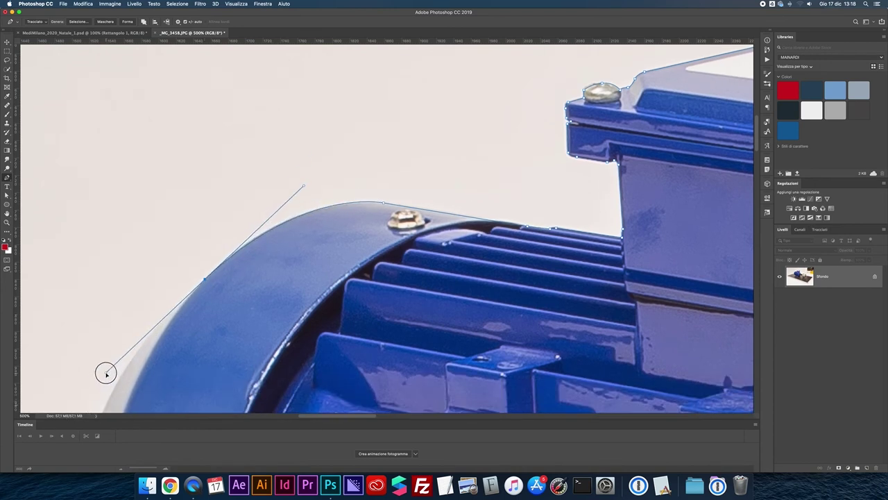
left_click_drag(155, 287, 344, 164)
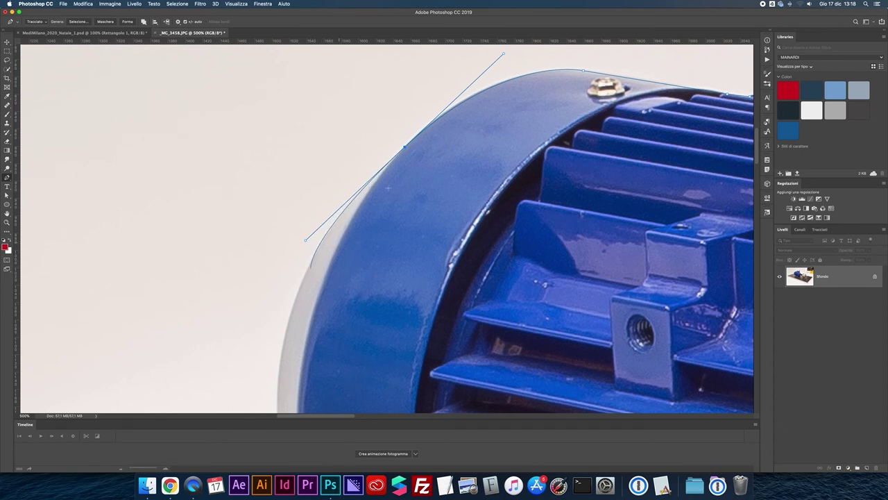
left_click_drag(403, 147, 341, 211)
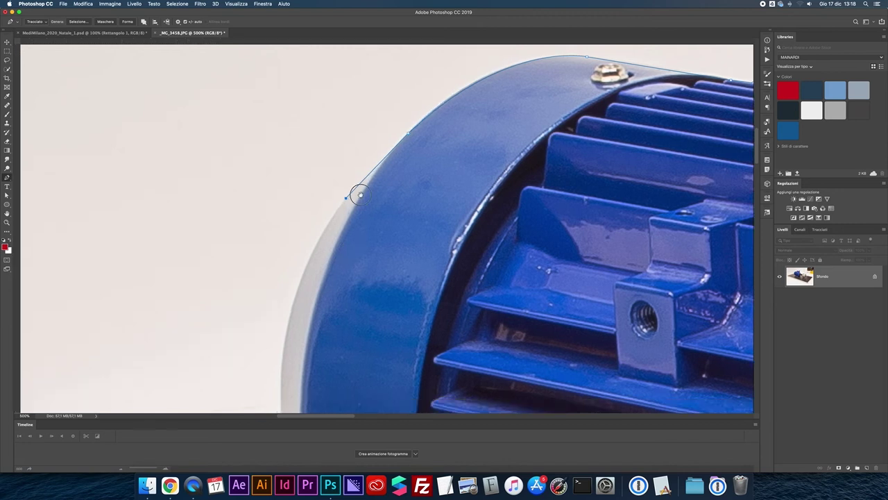
scroll(352, 192, "down", 5)
left_click_drag(299, 278, 294, 392)
left_click(299, 278, "alt")
left_click_drag(303, 339, 305, 363)
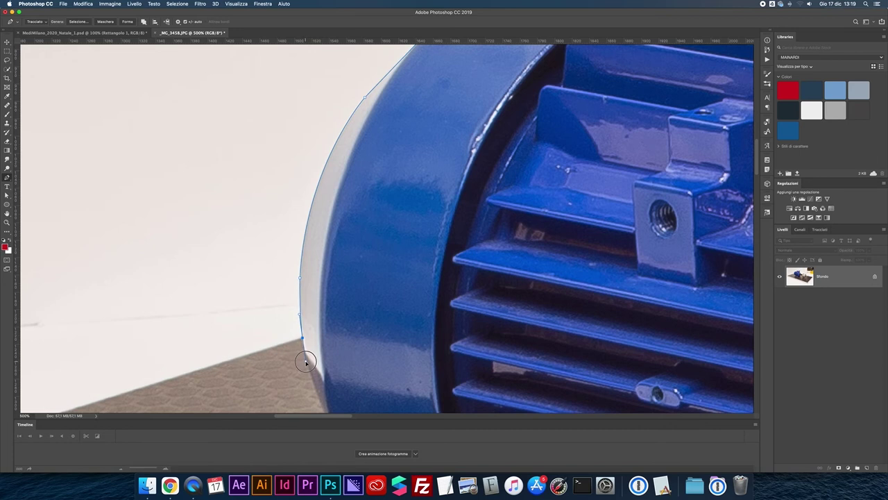
scroll(393, 238, "down", 5)
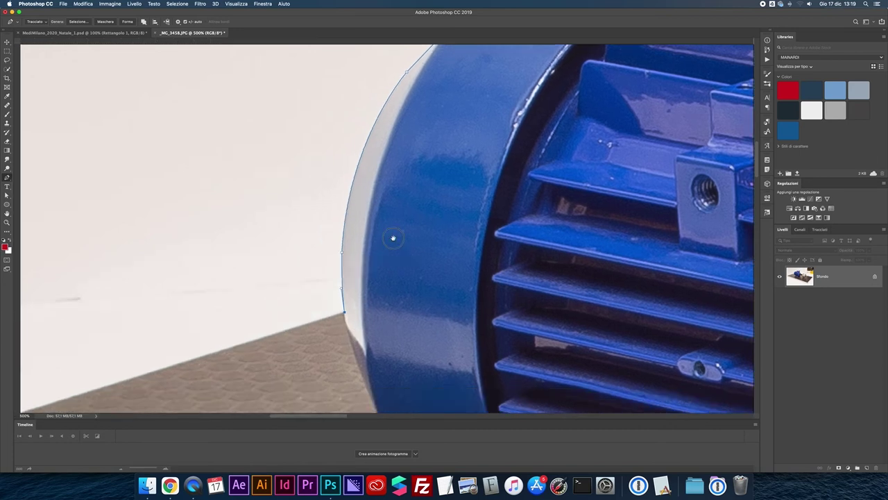
scroll(393, 238, "left", 8)
Follow the base's top edge, close the path at its left corner, and fit the photo on screen
left_click(165, 251)
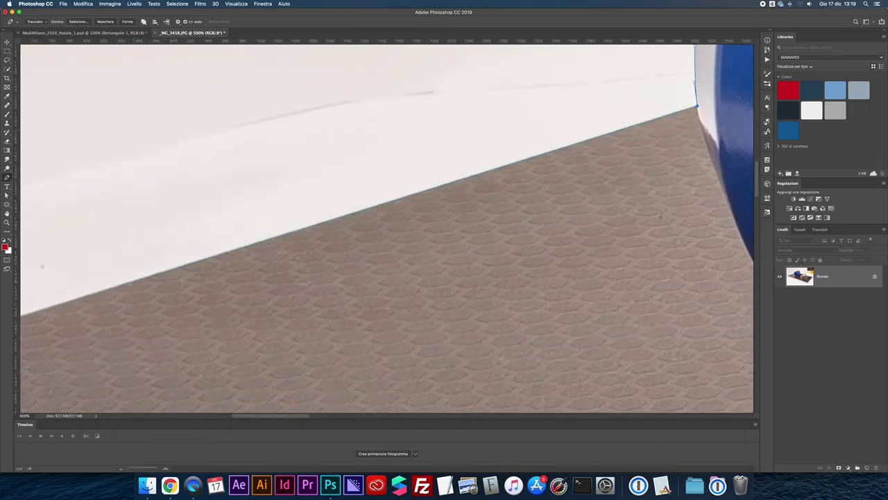
scroll(111, 281, "down", 4)
scroll(111, 281, "left", 8)
left_click(129, 264)
left_click(110, 278)
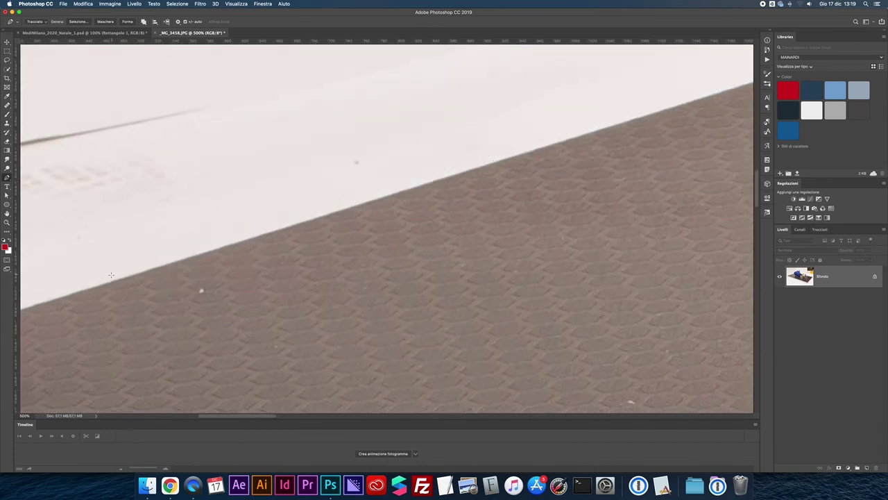
scroll(238, 250, "left", 2)
scroll(238, 250, "down", 4)
scroll(238, 250, "left", 10)
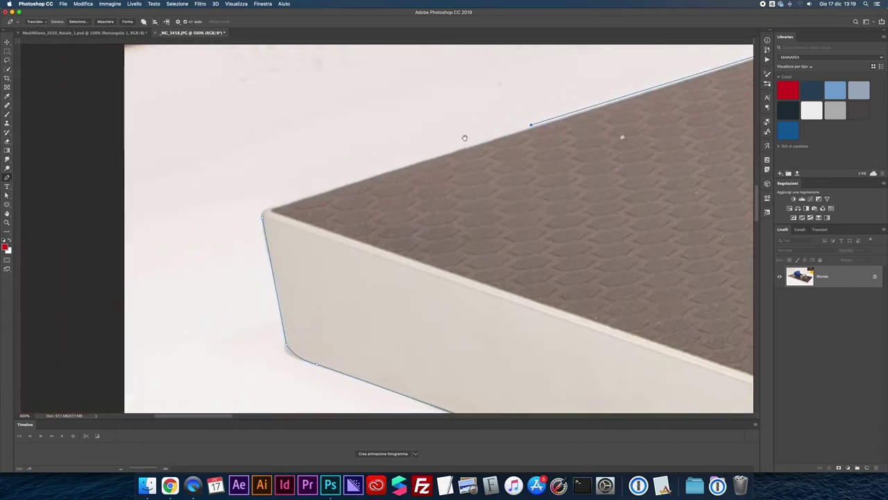
left_click(267, 207)
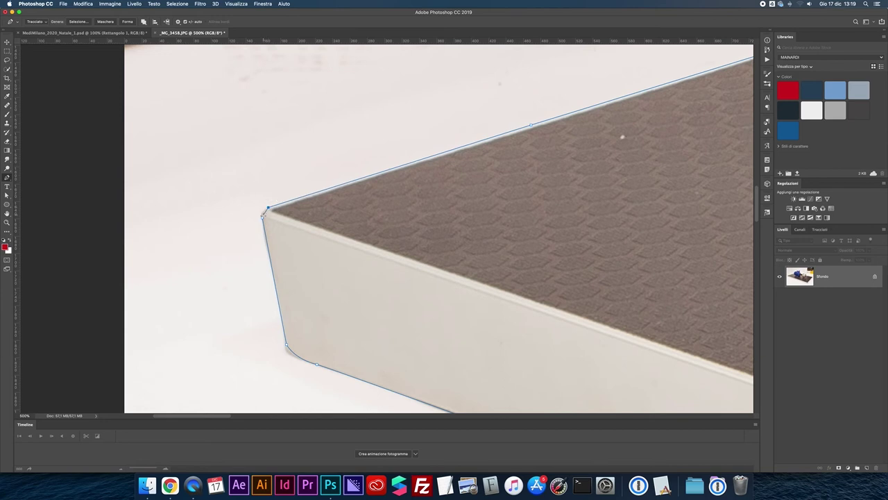
key("super+minus")
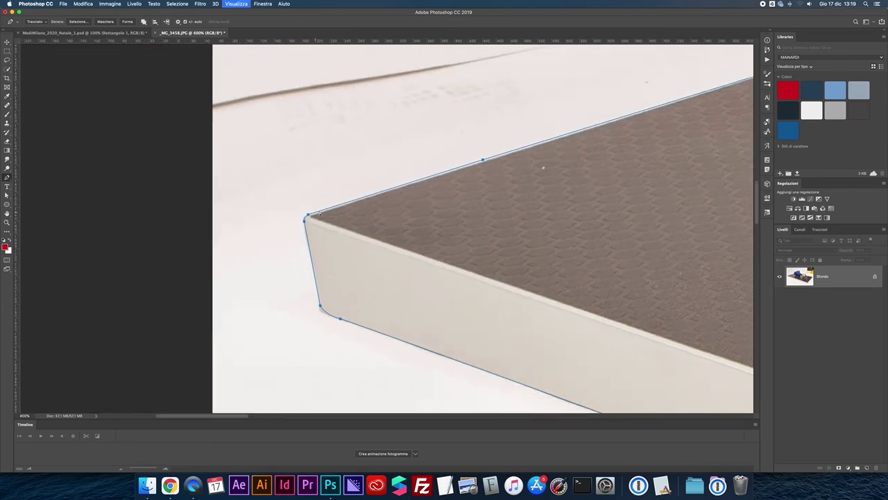
key("super+0")
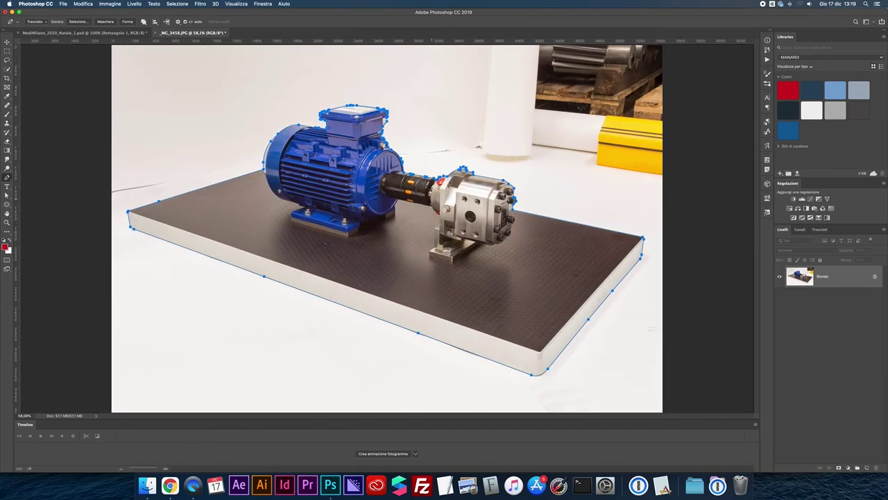
Save the work path as Tracciato 1 and set it as the clipping path
left_click(819, 230)
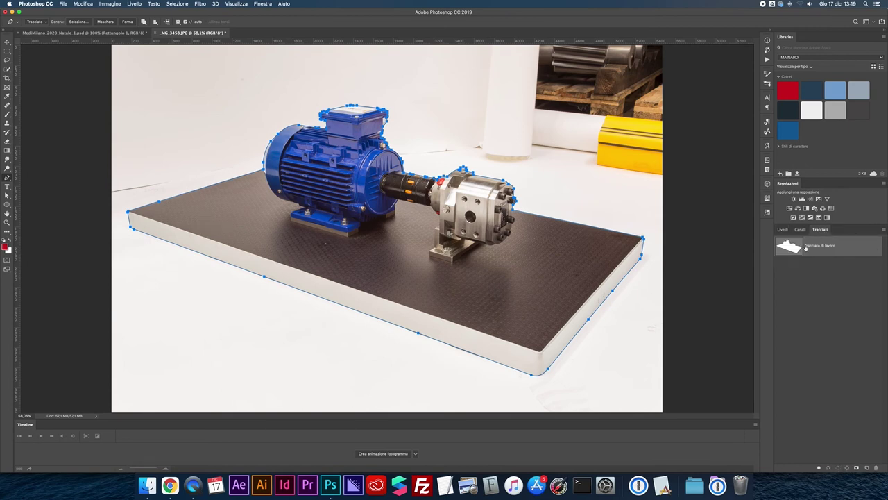
left_click(878, 232)
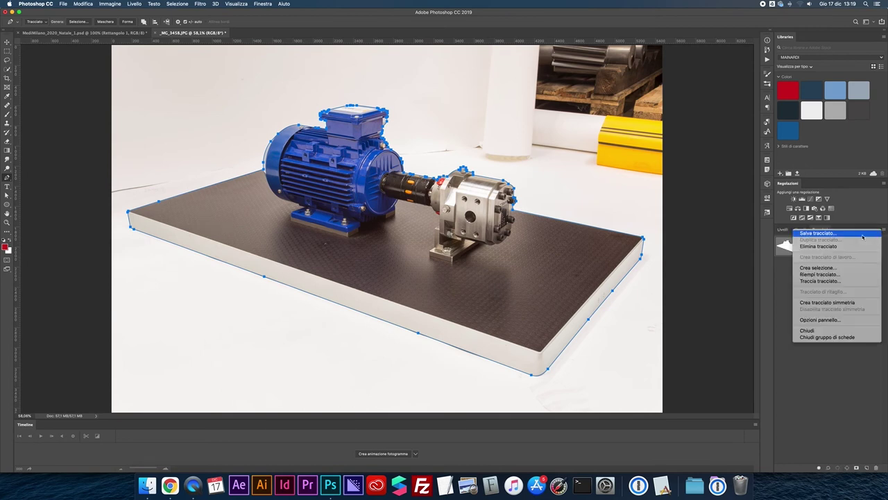
left_click(865, 237)
key("Return")
left_click(883, 232)
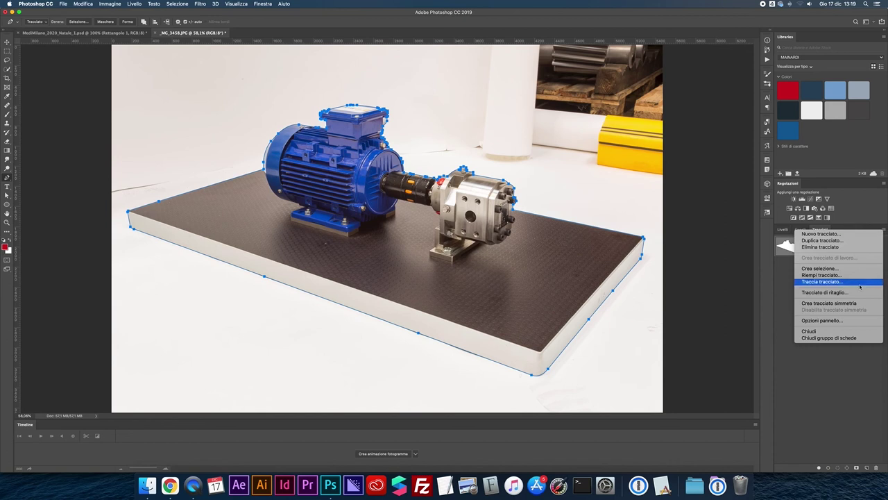
left_click(819, 293)
key("Return")
Load the path as a selection, add a layer mask, and flatten the image
left_click(791, 246, "super")
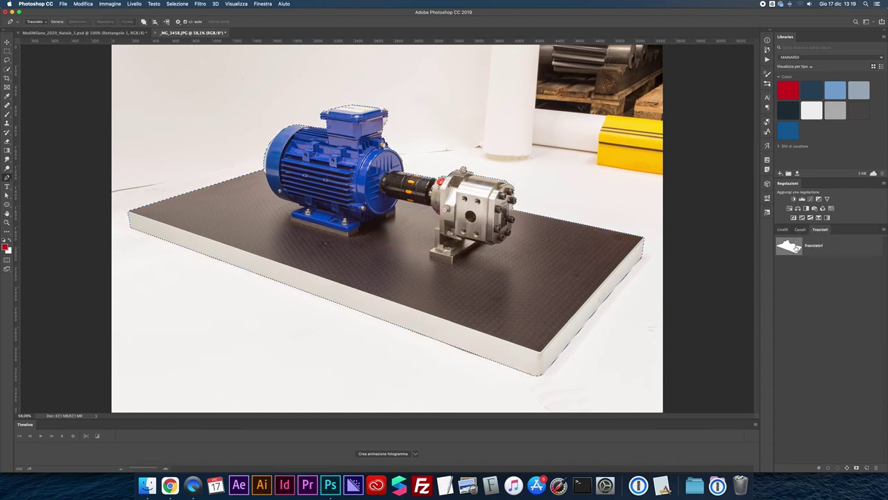
left_click(783, 229)
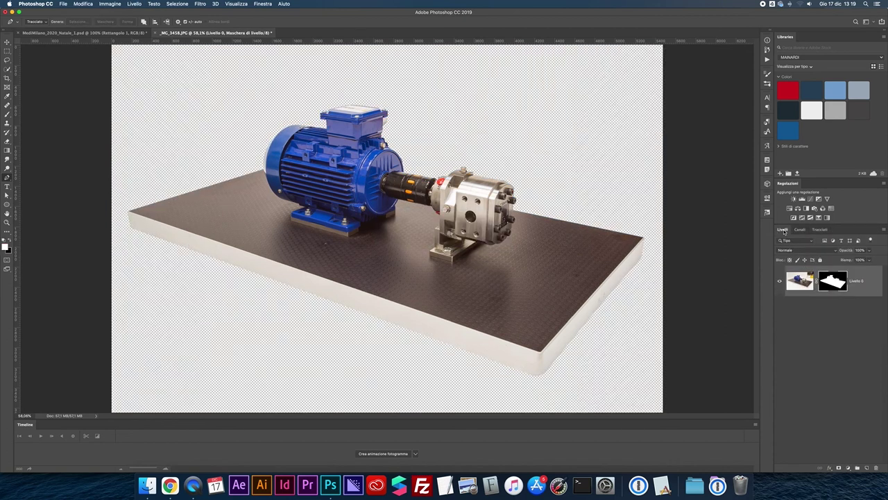
left_click(881, 231)
left_click(794, 431)
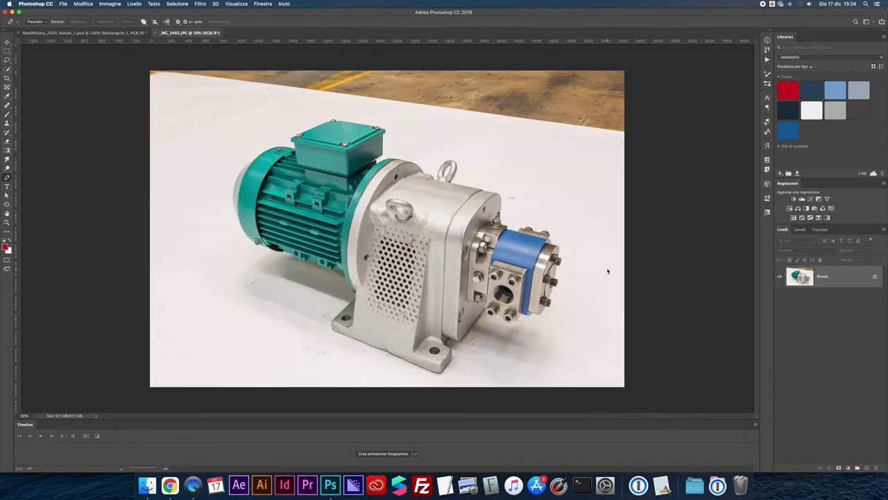
Zoom in on the teal fin tip and anchor the path around it, heading down
key("super+plus")
key("super+plus")
key("super+plus")
key("super+plus")
key("super+plus")
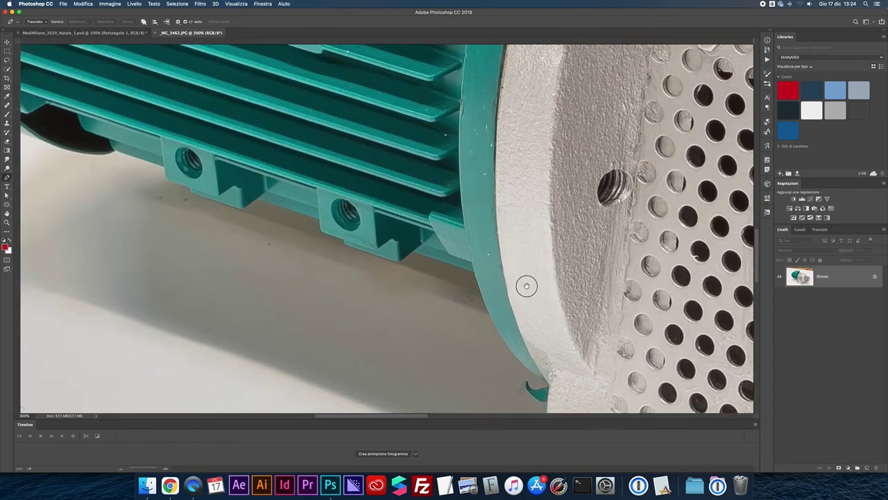
scroll(527, 286, "down", 5)
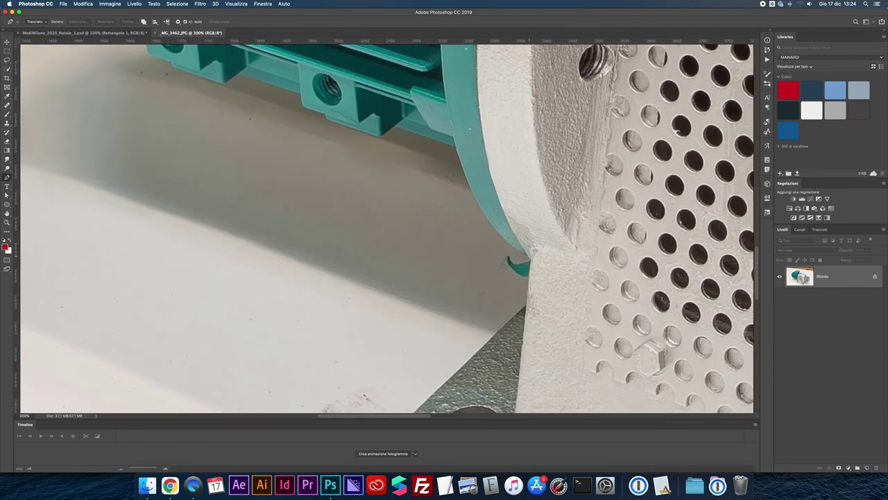
key("super+plus")
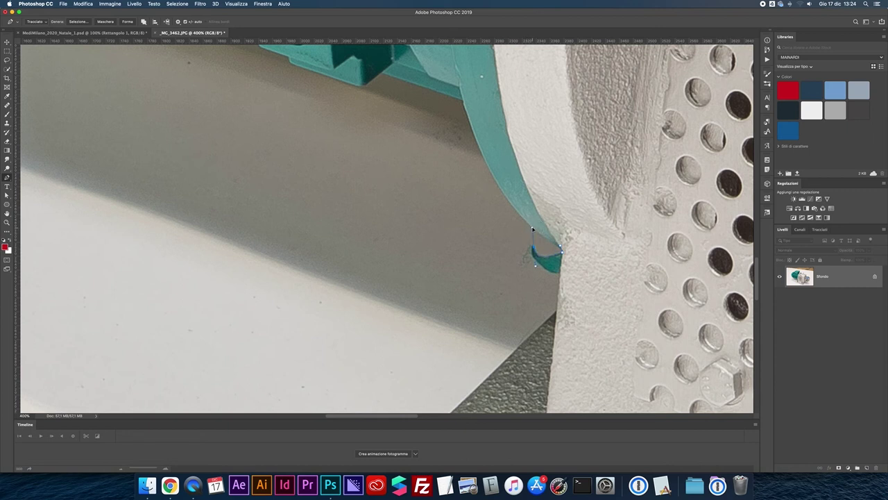
scroll(534, 247, "left", 1)
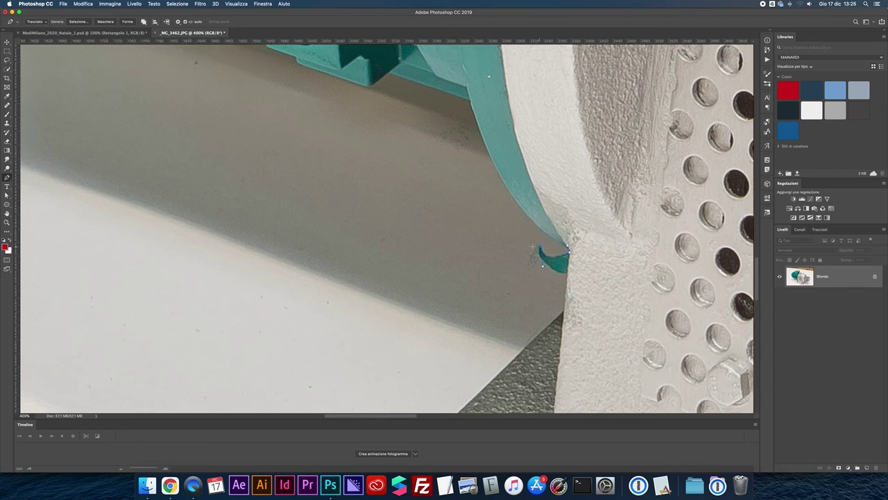
key("super+plus")
key("super+plus")
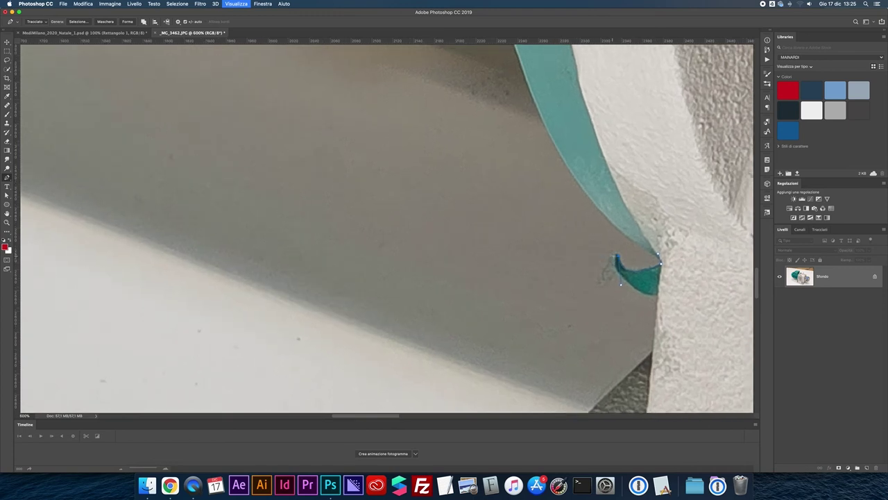
left_click(615, 259)
left_click_drag(659, 293, 693, 293)
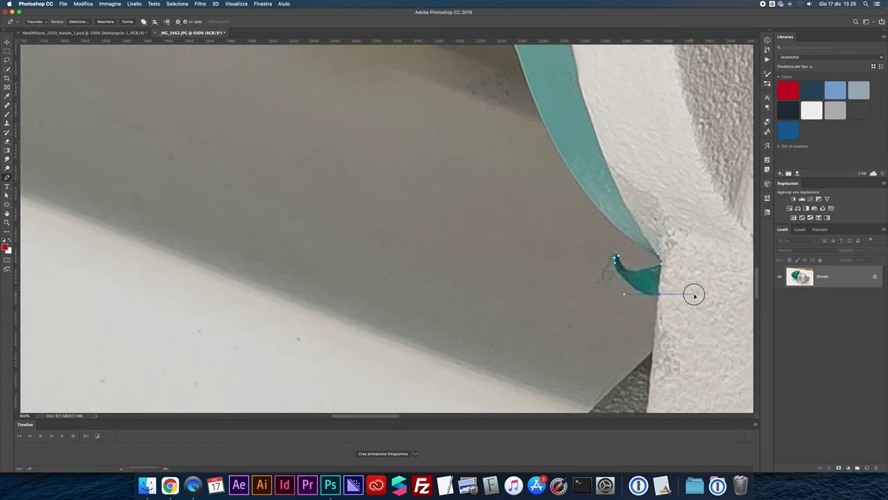
left_click(652, 352)
scroll(534, 292, "down", 5)
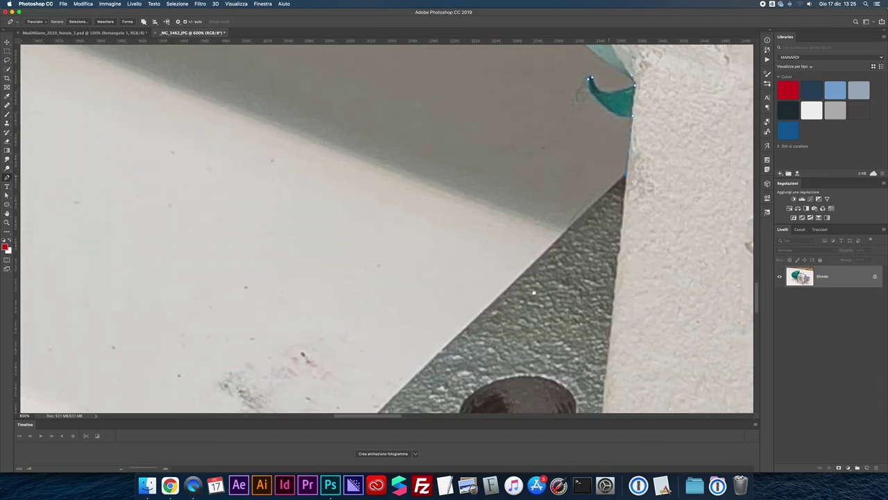
scroll(417, 285, "down", 5)
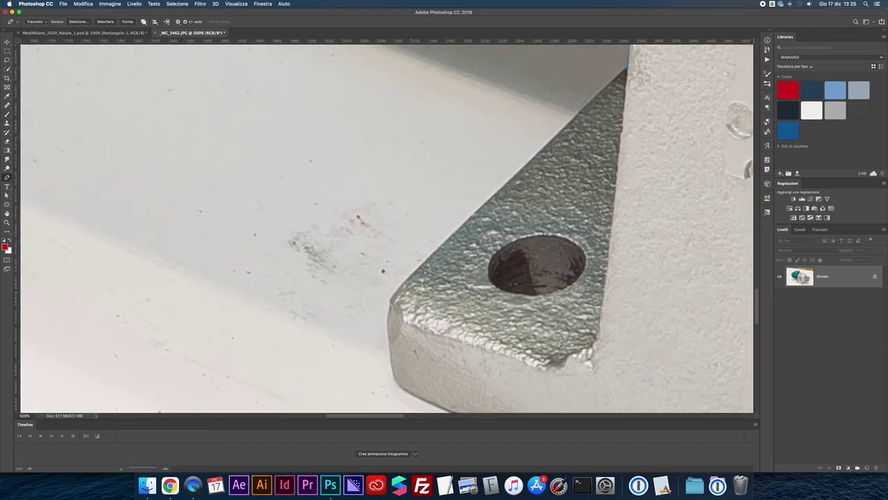
Extend the path with curved anchors along the housing's lower edge
left_click_drag(389, 319, 389, 338)
left_click_drag(416, 393, 250, 116)
left_click(421, 202)
left_click_drag(459, 208, 470, 214)
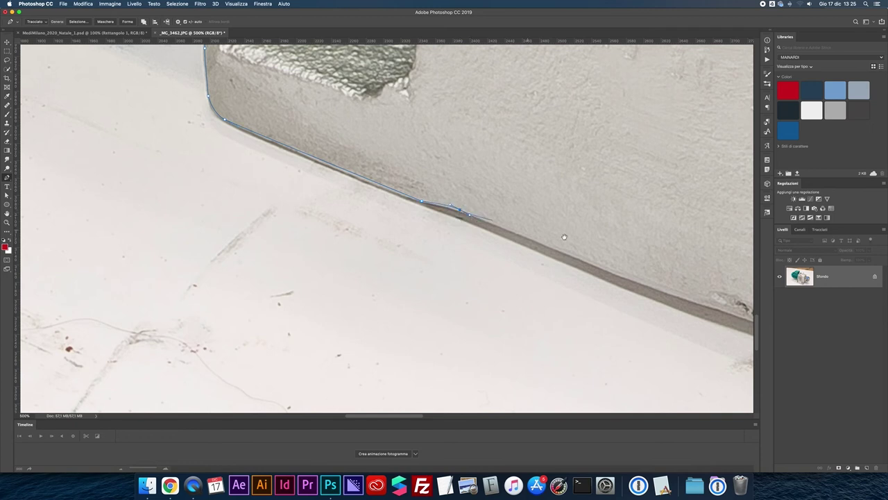
left_click_drag(565, 237, 388, 132)
left_click_drag(543, 206, 612, 236)
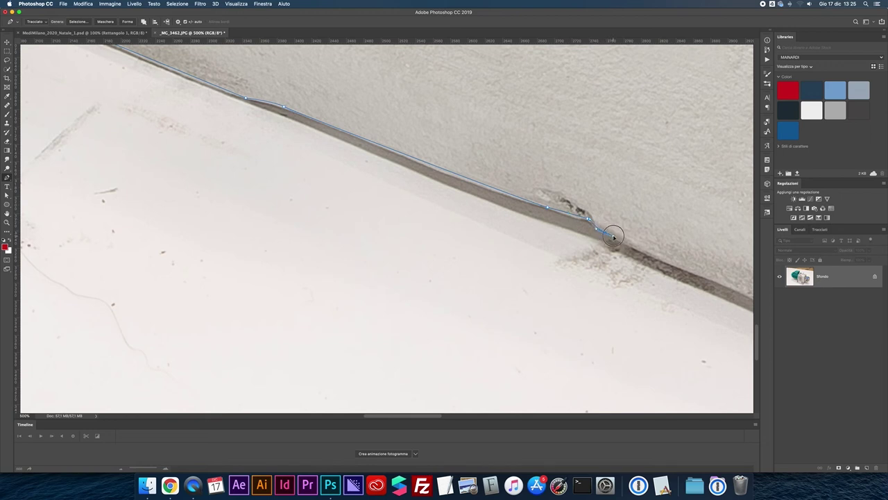
mouse_move(745, 292)
left_mouse_down()
mouse_move(515, 147)
mouse_move(601, 197)
left_mouse_up()
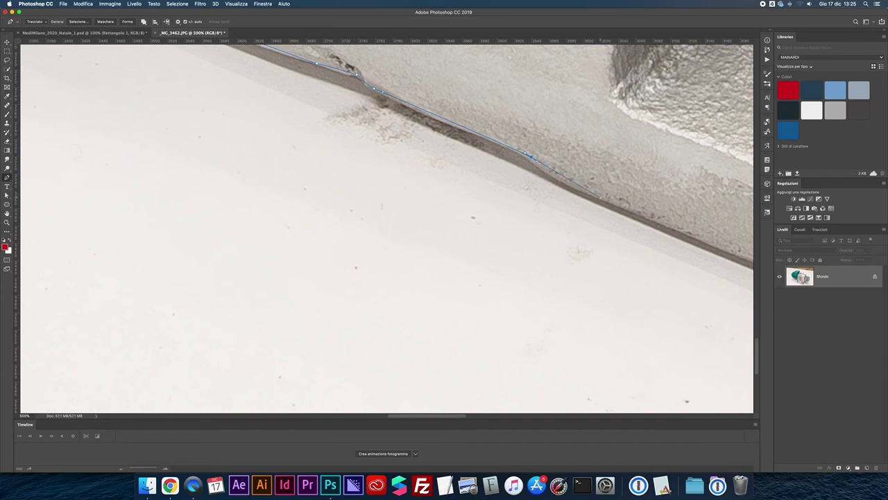
Trace the mounting foot's edge and corner, removing a stray segment
left_click(649, 217)
scroll(604, 184, "right", 5)
scroll(605, 185, "down", 3)
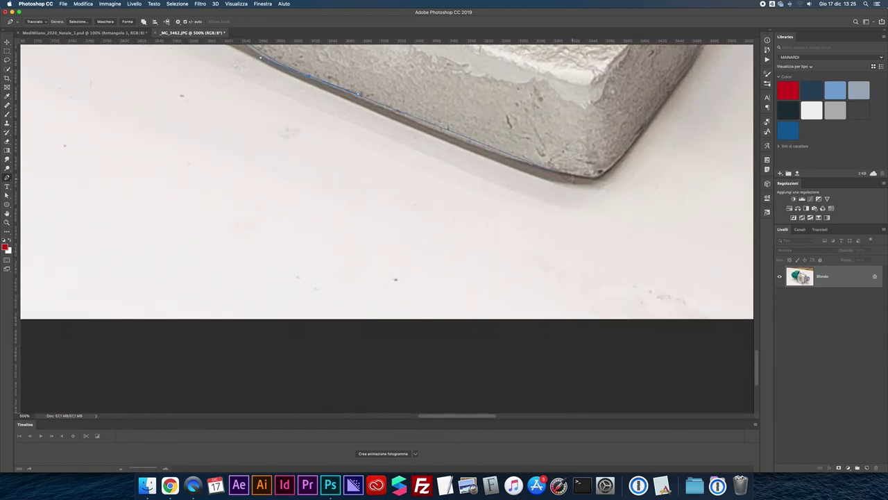
left_click(591, 175)
left_click(662, 188)
left_click(584, 179, "alt")
scroll(649, 124, "up", 5)
scroll(518, 196, "right", 5)
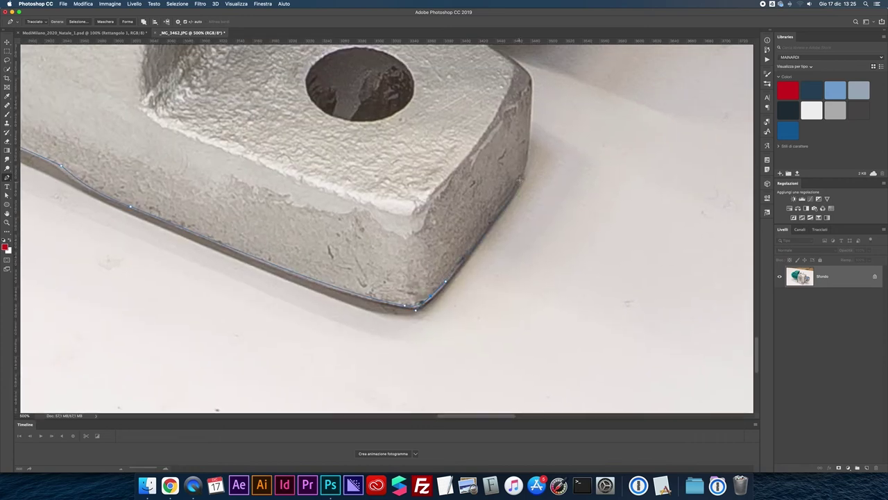
Carry the path up the foot's right side to the flange's inner corner
left_click(528, 160)
scroll(532, 82, "up", 5)
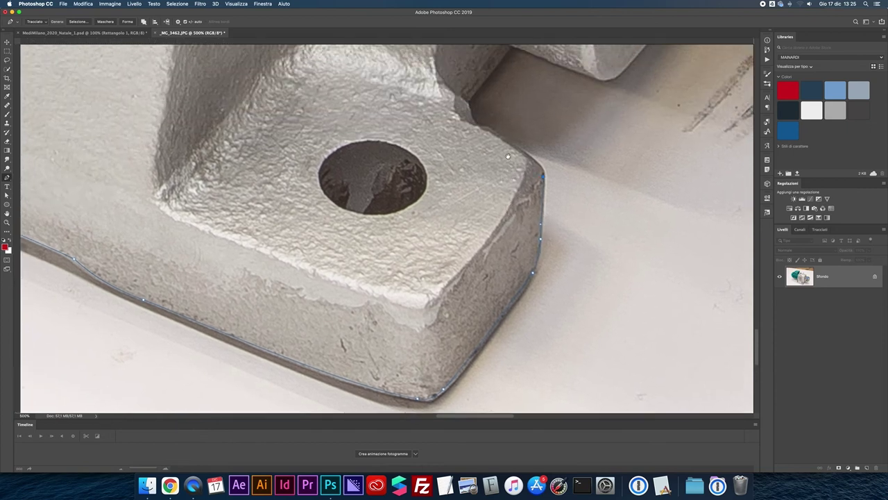
left_click(477, 126)
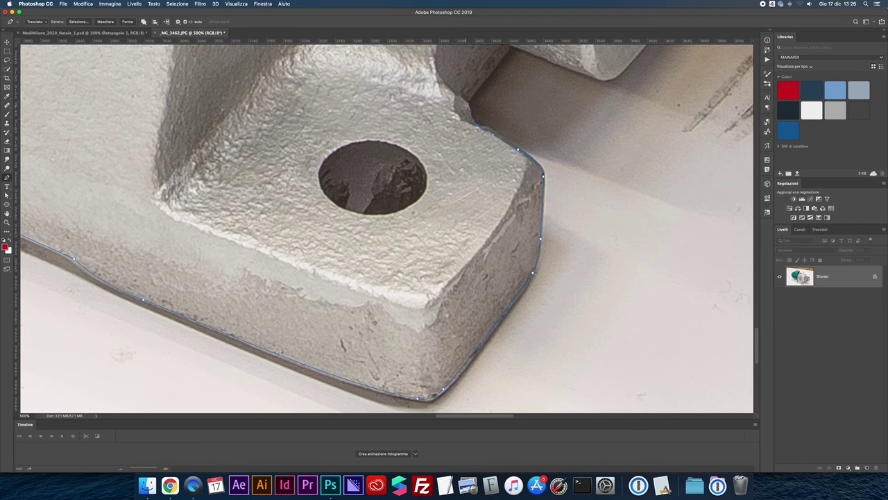
left_click(465, 107)
scroll(462, 104, "up", 4)
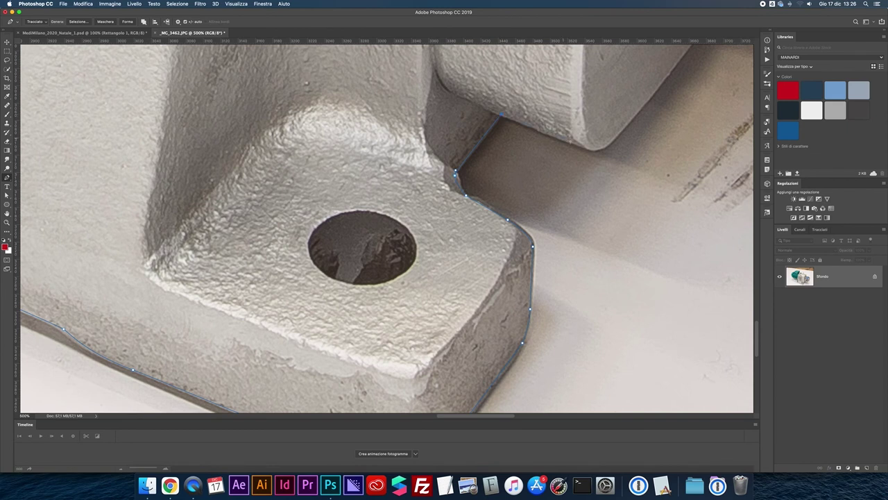
scroll(595, 136, "up", 5)
scroll(595, 135, "right", 5)
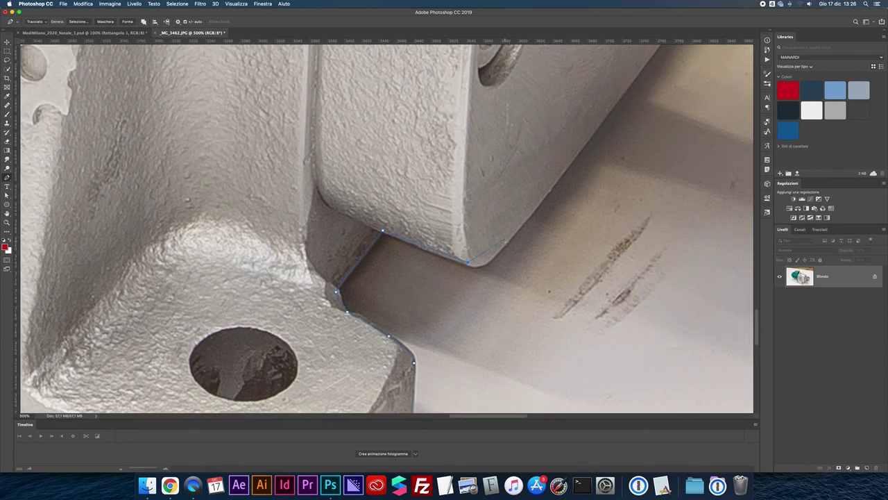
left_click_drag(506, 243, 528, 219)
Curve the path around the housing corner and both hex bolts
scroll(542, 187, "right", 10)
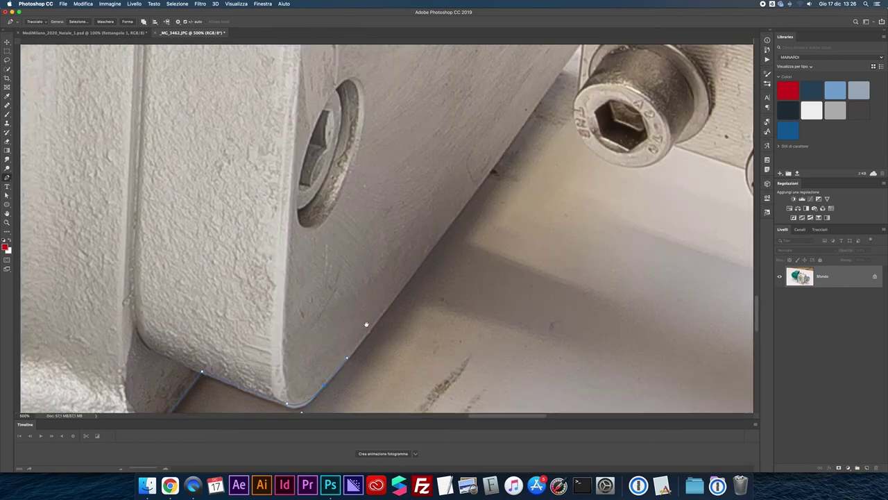
scroll(365, 324, "right", 3)
scroll(365, 323, "up", 2)
scroll(465, 185, "right", 3)
scroll(452, 174, "right", 5)
scroll(452, 174, "up", 5)
scroll(496, 130, "right", 2)
scroll(496, 129, "up", 2)
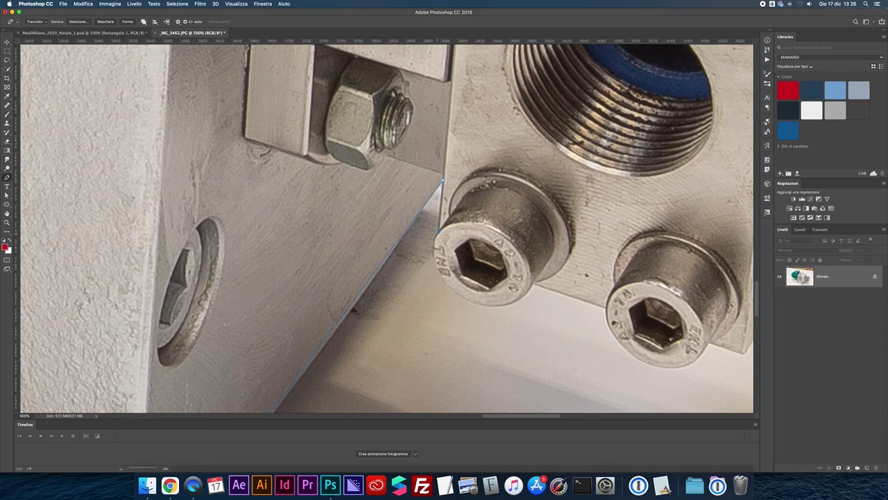
left_click_drag(459, 295, 503, 331)
left_click_drag(503, 336, 493, 312)
left_click_drag(533, 283, 537, 273)
left_click_drag(639, 360, 676, 382)
scroll(559, 349, "right", 5)
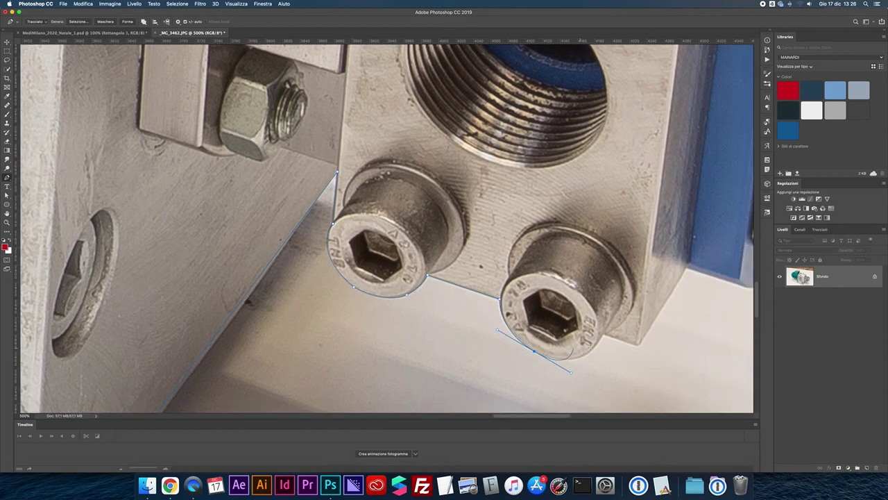
left_click(596, 345)
Trace the blue pump section's underside and climb toward the knurled knob
left_click_drag(662, 264, 510, 298)
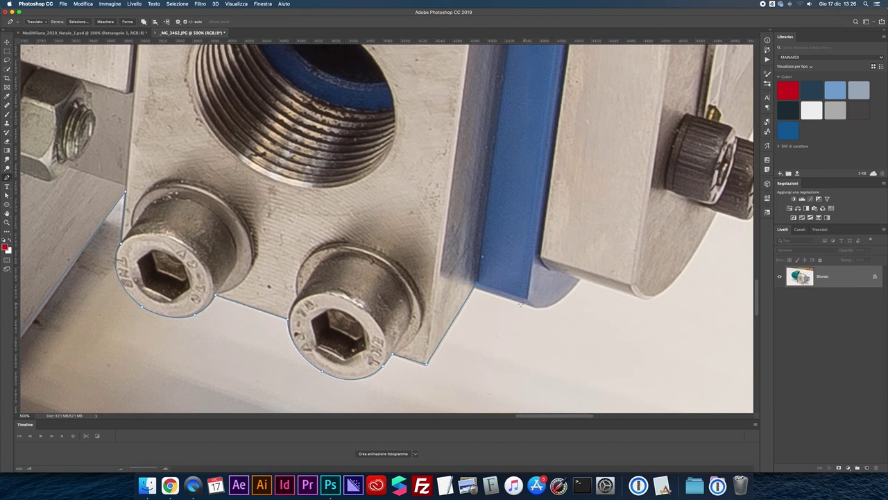
left_click(475, 286)
left_click(534, 306)
left_click(580, 279)
left_click_drag(580, 279, 607, 243)
left_click_drag(644, 298, 667, 272)
scroll(668, 272, "right", 5)
scroll(667, 272, "up", 1)
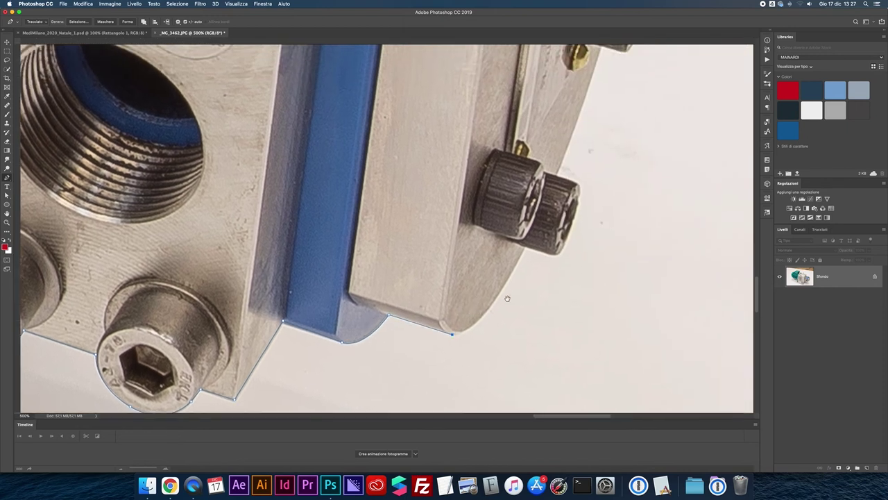
left_click_drag(526, 247, 567, 158)
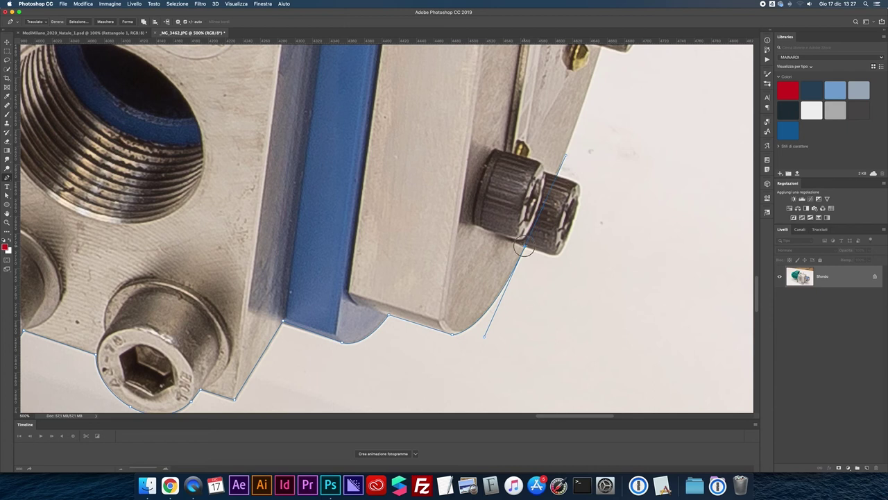
Trace the pen path around the lower knurled knob, ending in a sharp corner
left_click(553, 254)
left_click_drag(575, 222, 584, 188)
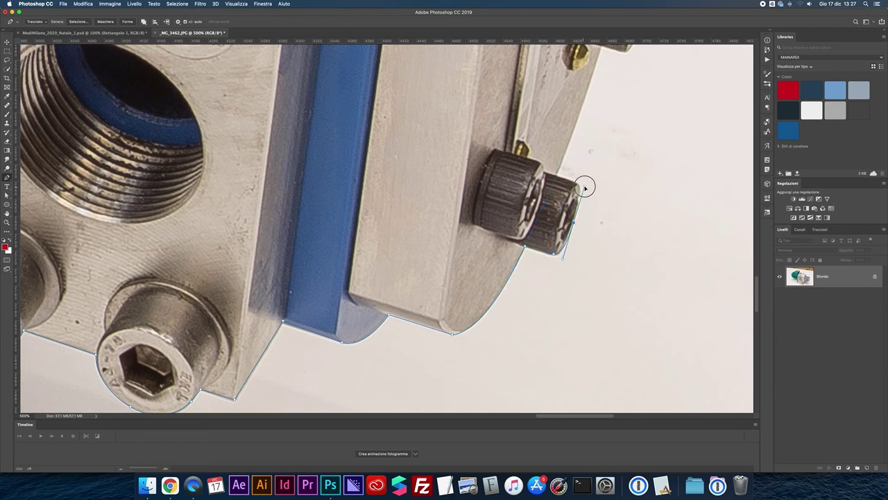
left_click_drag(584, 186, 575, 184)
scroll(583, 186, "up", 5)
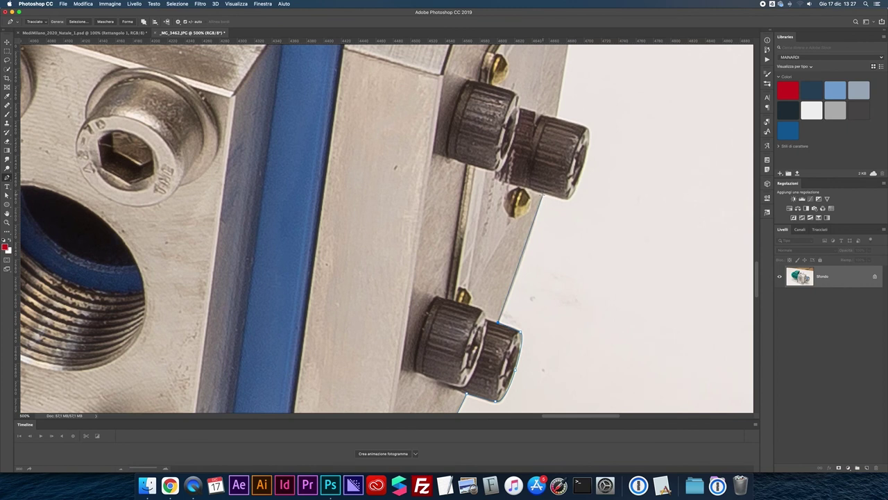
left_click(542, 197)
left_click(543, 196, "alt")
Carry the path around the next knob's side and top and around the upper knob
left_click(566, 200)
left_click_drag(585, 168, 593, 134)
left_click(589, 129)
scroll(555, 119, "up", 5)
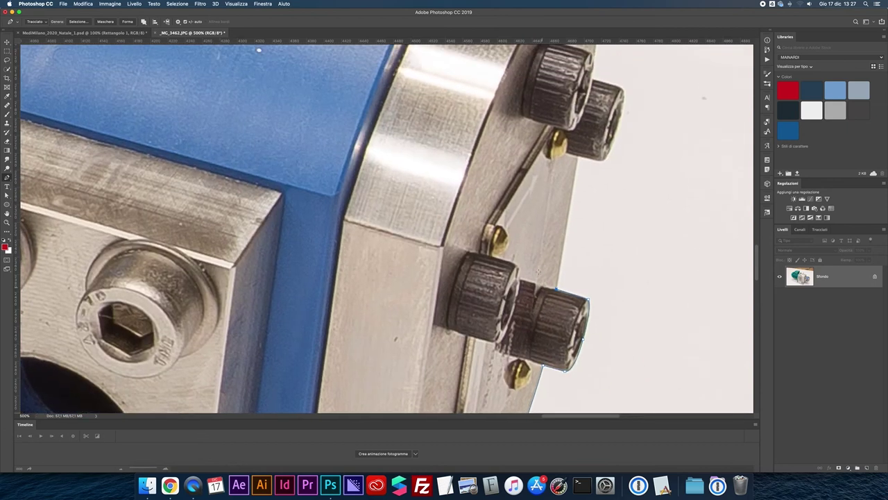
left_click(579, 158)
left_click(601, 161)
left_click_drag(620, 125, 627, 90)
Follow the end disc's rim upward with anchors
left_click_drag(598, 78, 592, 187)
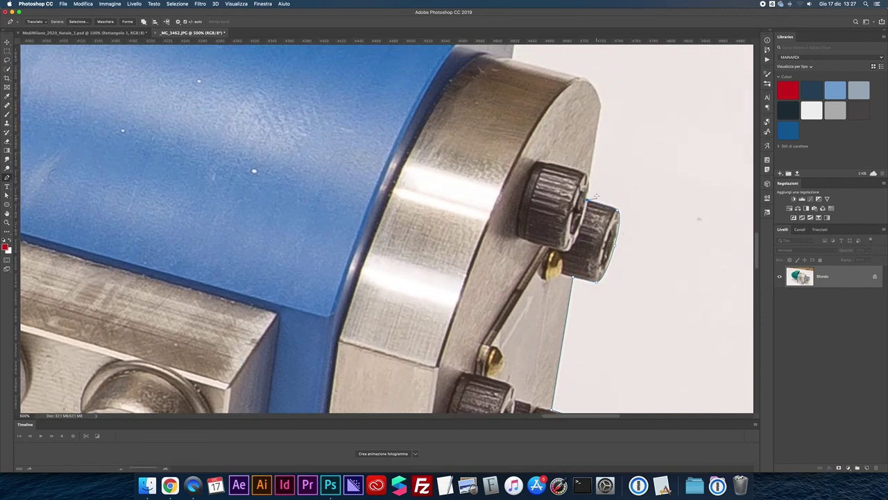
left_click(602, 104)
mouse_move(587, 113)
left_mouse_down()
mouse_move(598, 197)
mouse_move(575, 165)
left_mouse_up()
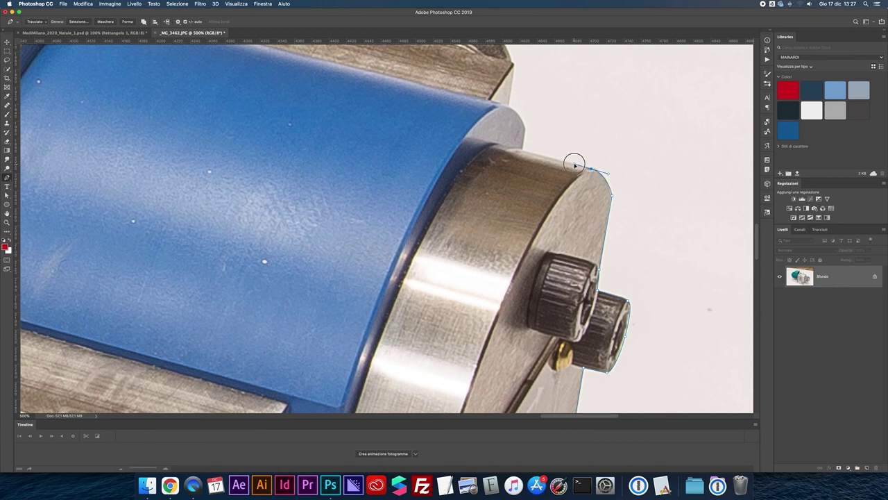
left_click(522, 149)
Run the path along the blue body's top corner and over the bolt top to its left edge
mouse_move(525, 127)
left_mouse_down()
mouse_move(541, 209)
mouse_move(508, 179)
left_mouse_up()
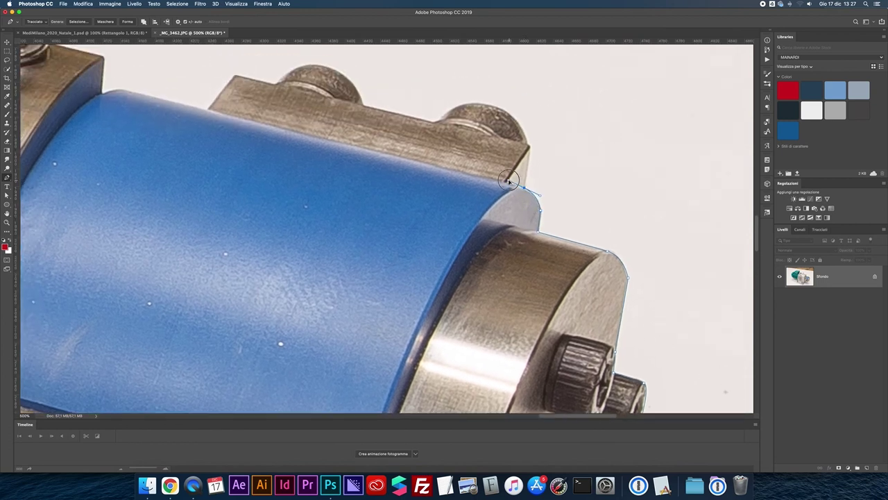
left_click(530, 146)
left_click_drag(488, 105, 451, 97)
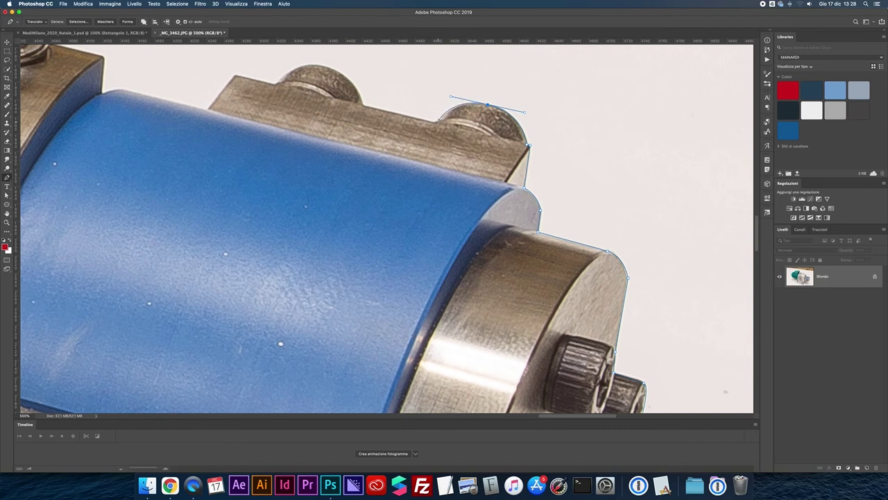
left_click(437, 122)
Curve the path over the next bolt top and down its left side to the block
left_click(364, 105)
scroll(387, 229, "up", 3)
scroll(387, 229, "left", 5)
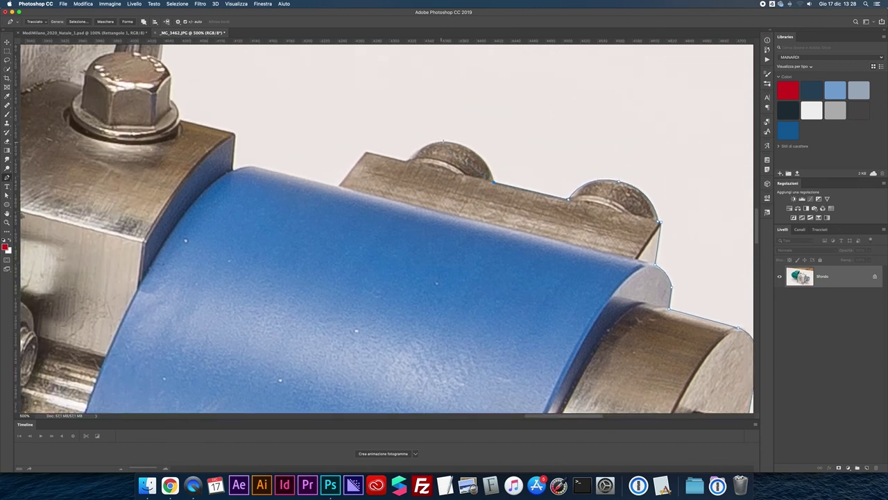
left_click_drag(443, 141, 403, 142)
left_click(442, 142, "alt")
left_click_drag(408, 161, 399, 180)
left_click(339, 186)
Trace the block's top to its corner, then zoom in and curve around the hex nut
scroll(343, 194, "left", 5)
scroll(344, 194, "up", 2)
left_click(352, 208)
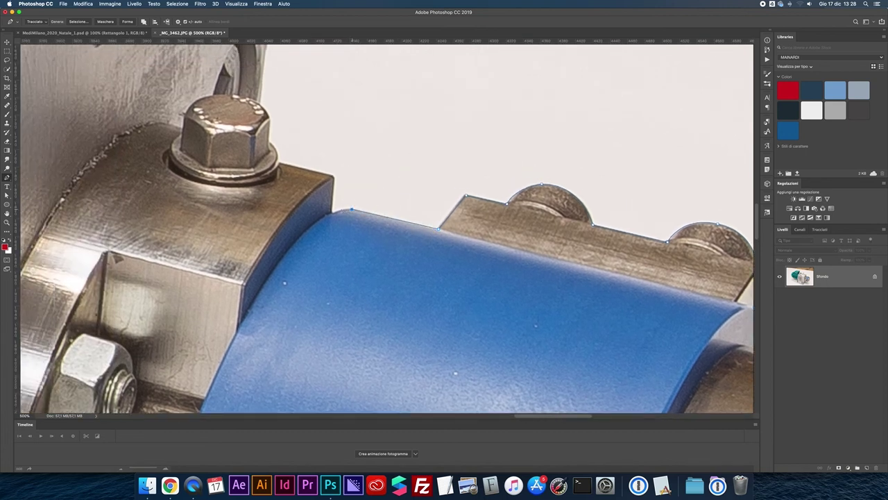
left_click(337, 209)
left_click(333, 177)
key("ctrl+plus")
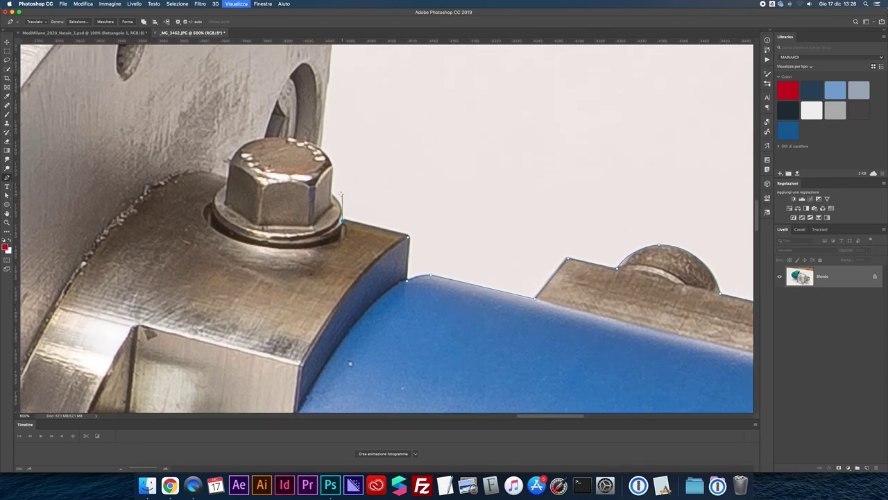
left_click_drag(332, 193, 318, 187)
left_click_drag(333, 167, 323, 145)
At 500% zoom, run the path up the plate's right edge and around its rounded corner
scroll(350, 363, "up", 5)
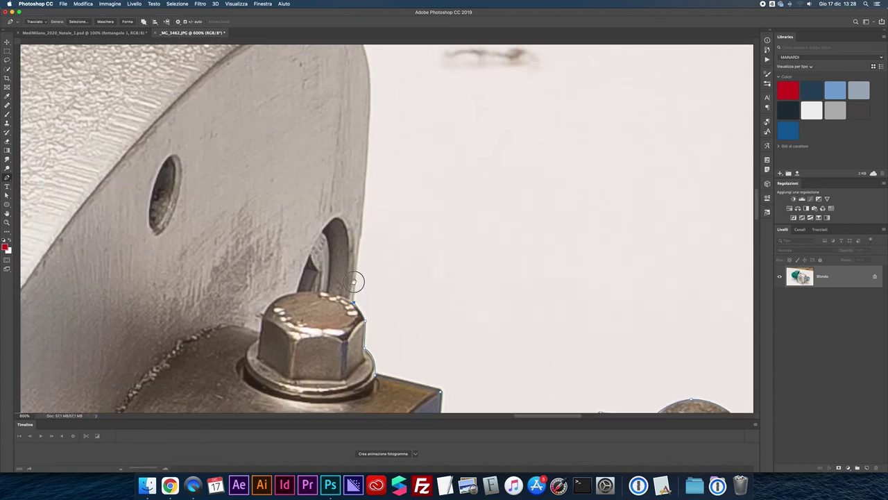
key("super+minus")
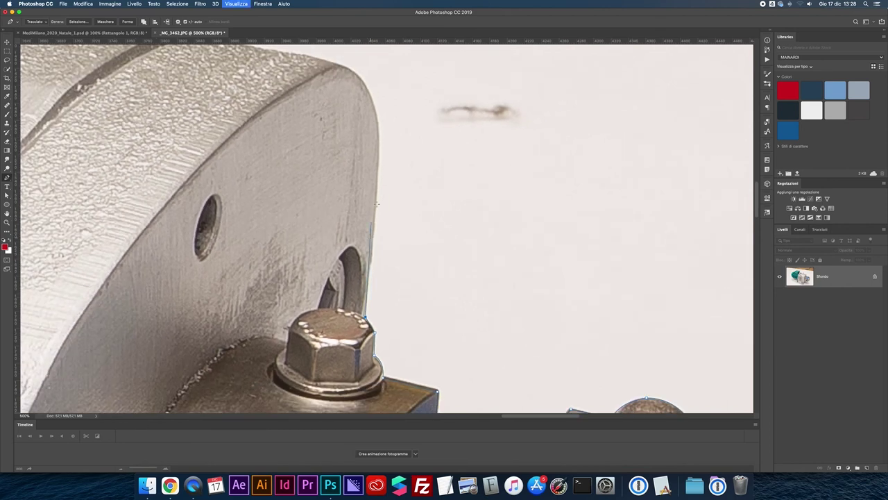
scroll(379, 139, "up", 1)
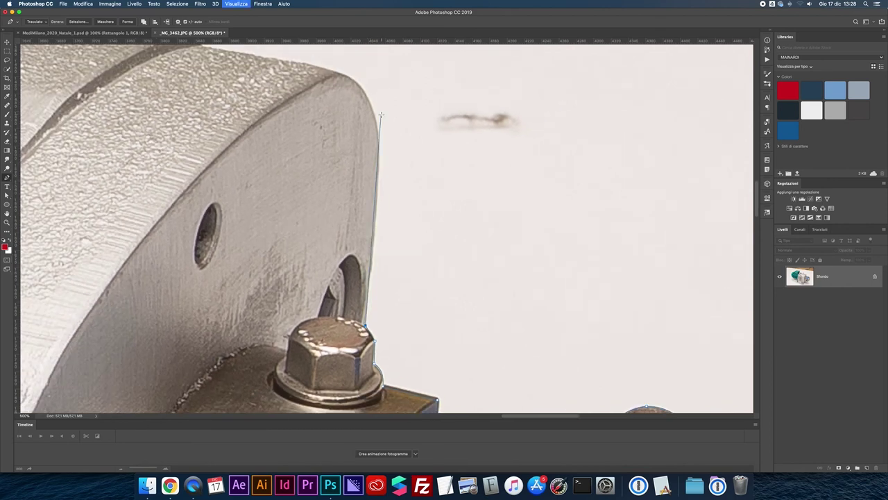
left_click(378, 175)
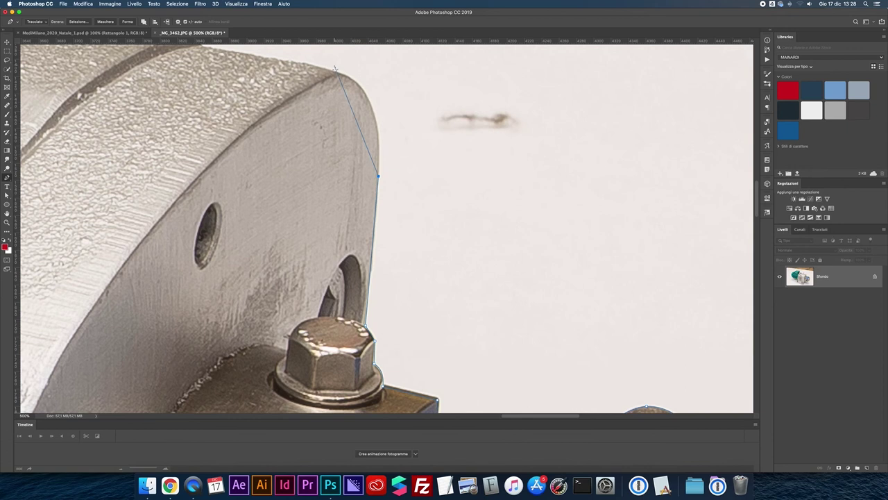
left_click_drag(336, 73, 284, 64)
Follow the housing's top edge to the base of the eyebolt
scroll(282, 63, "up", 5)
scroll(282, 64, "left", 3)
scroll(288, 118, "up", 3)
scroll(288, 118, "left", 3)
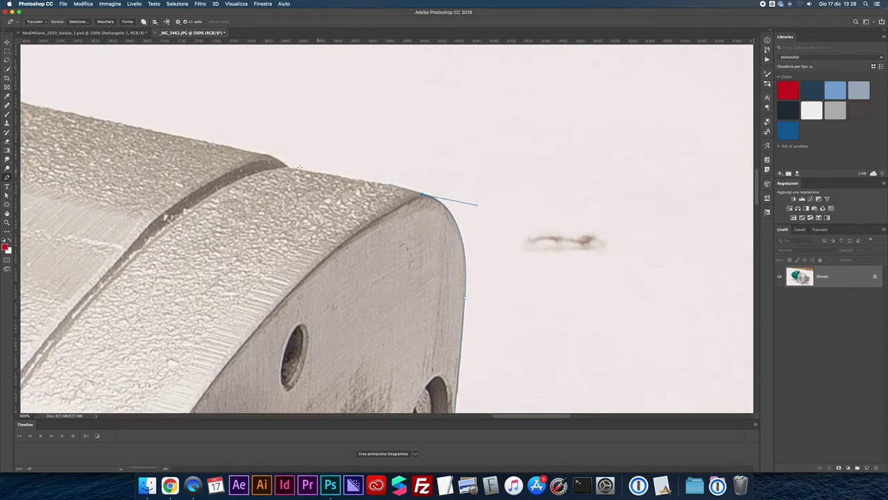
left_click(288, 168)
mouse_move(263, 153)
left_mouse_down()
mouse_move(245, 149)
mouse_move(570, 234)
left_mouse_up()
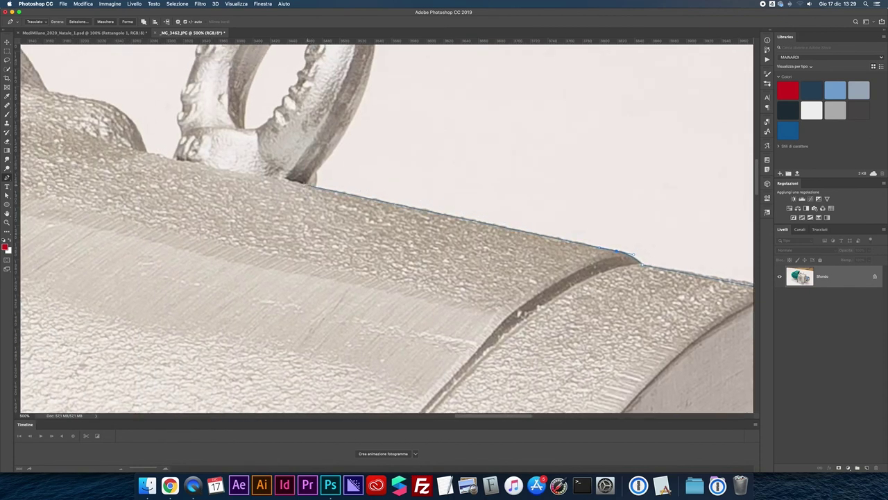
left_click(303, 184)
At 400% zoom, curve the path up the ring's right side and over its top
key("super+minus")
scroll(365, 146, "up", 1)
scroll(382, 163, "up", 3)
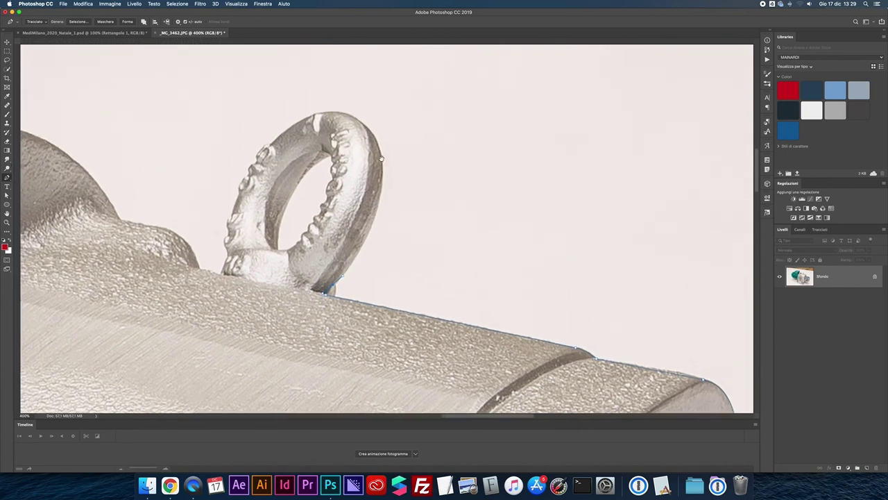
scroll(380, 162, "up", 1)
left_click_drag(379, 162, 359, 94)
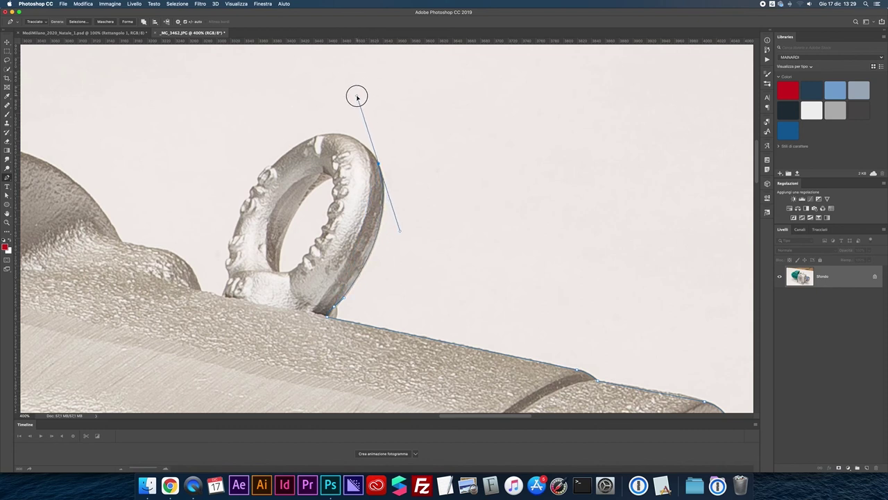
left_click_drag(359, 94, 355, 97)
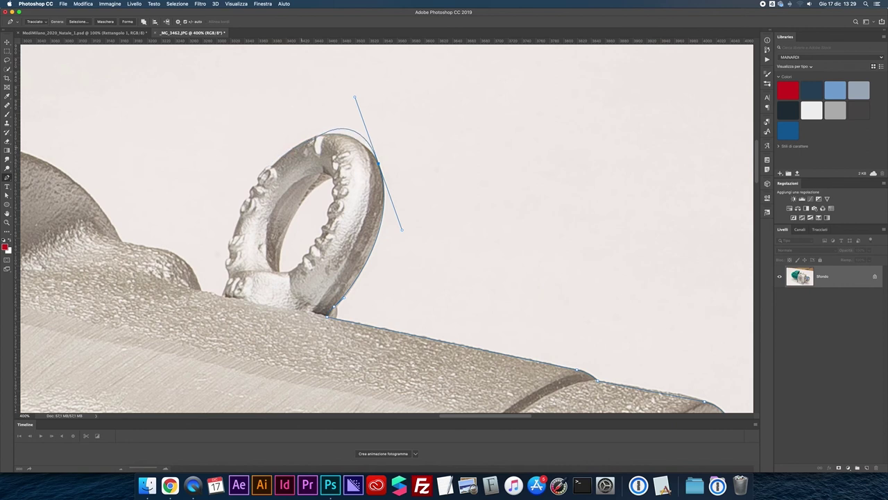
left_click_drag(355, 97, 352, 117)
Anchor the ring's upper-left edge with a broken handle and curve down its left side
left_click_drag(272, 168, 267, 181)
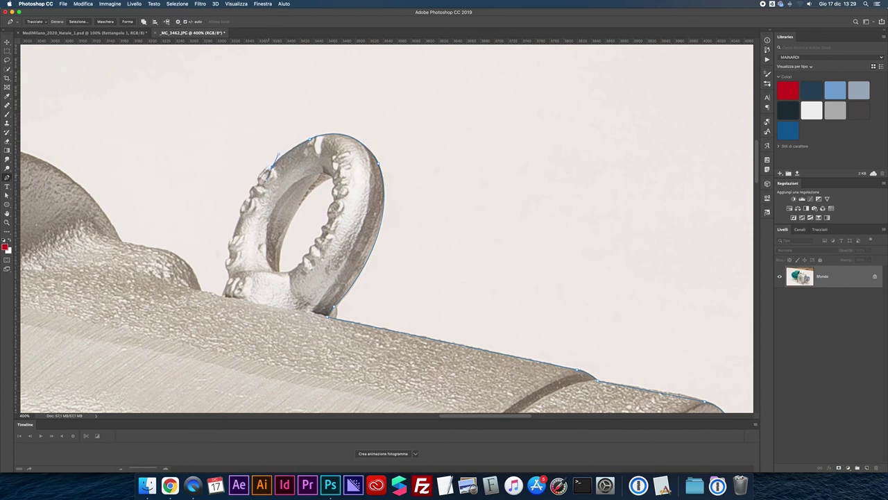
left_click(270, 167, "alt")
left_click_drag(269, 167, 257, 182)
left_click_drag(257, 183, 251, 190)
left_click(242, 206)
At 500% zoom, trace the ring's bumpy left edge to its base and along the housing hump
scroll(242, 207, "down", 1)
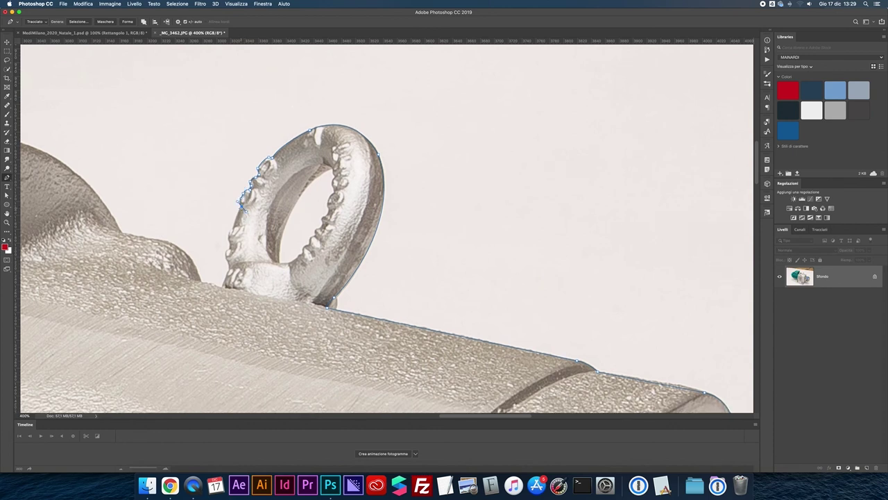
key("super+plus")
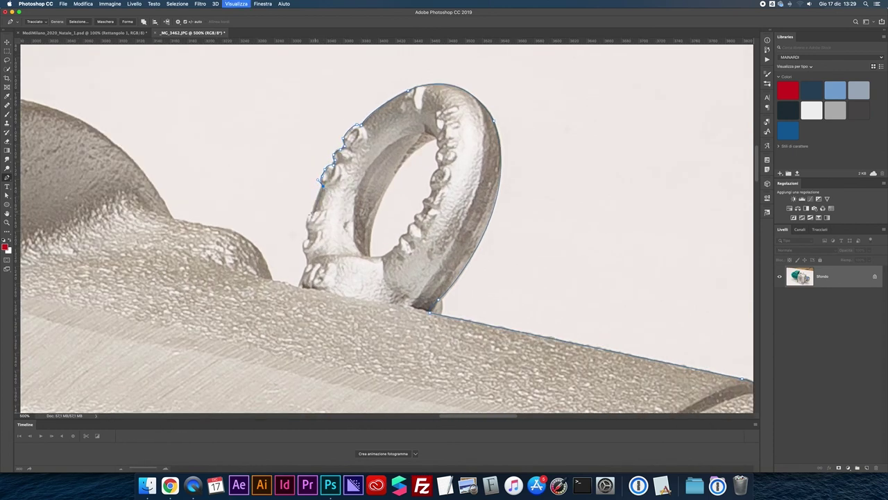
left_click(311, 208)
left_click(304, 220)
left_click(303, 247)
scroll(301, 281, "down", 1)
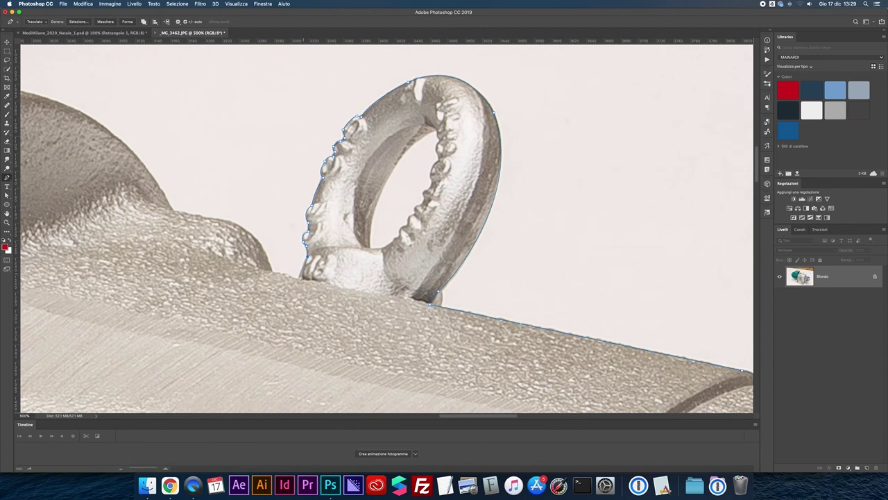
left_click(273, 272)
left_click_drag(202, 217, 145, 217)
left_click_drag(157, 182, 483, 314)
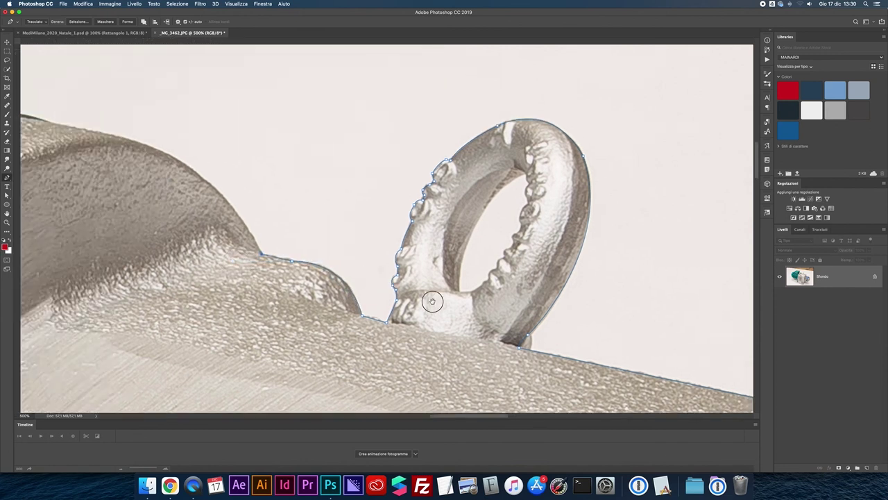
Curve the path up the hump's slope and along the teal band's edge
left_click(362, 237)
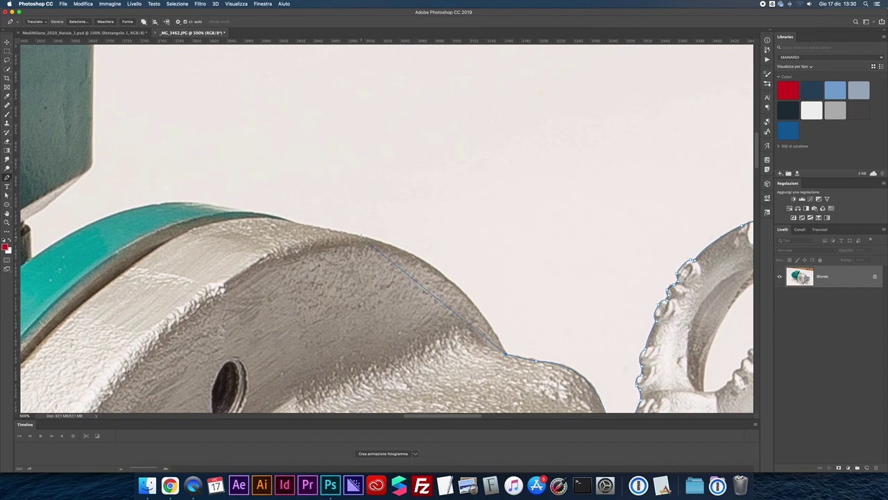
left_click_drag(361, 237, 255, 215)
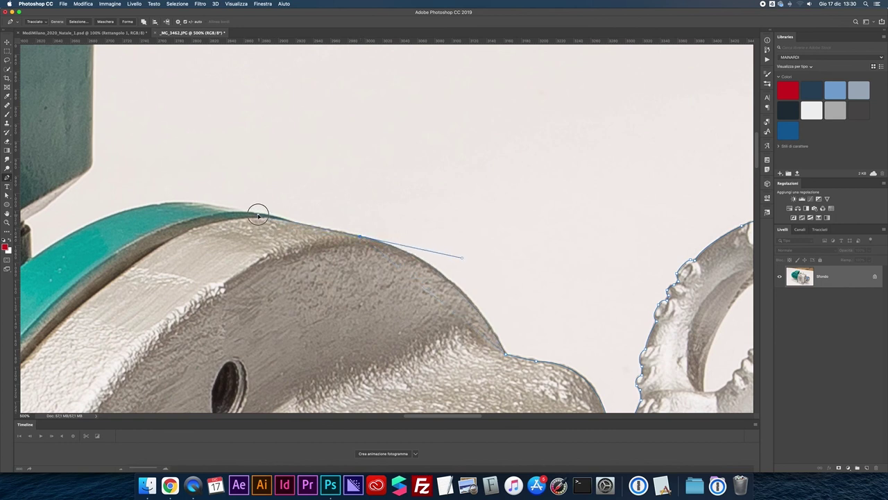
left_click(255, 214)
left_click_drag(200, 203, 121, 195)
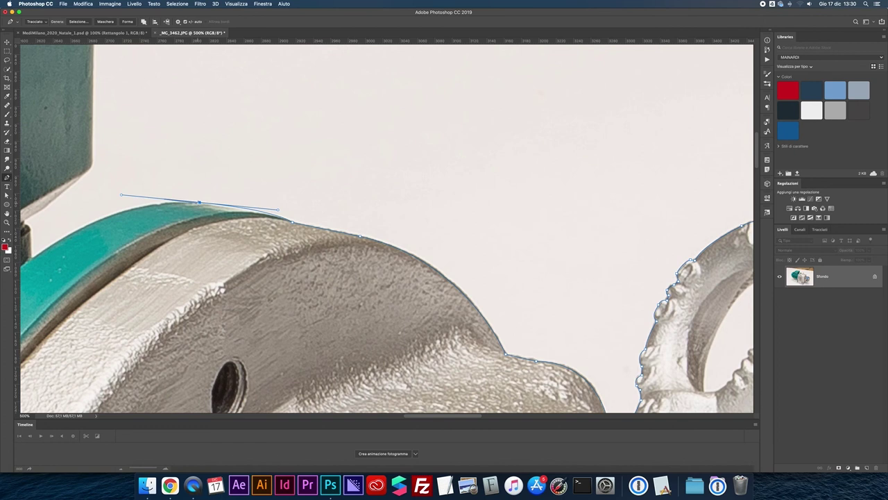
left_click_drag(198, 203, 430, 206)
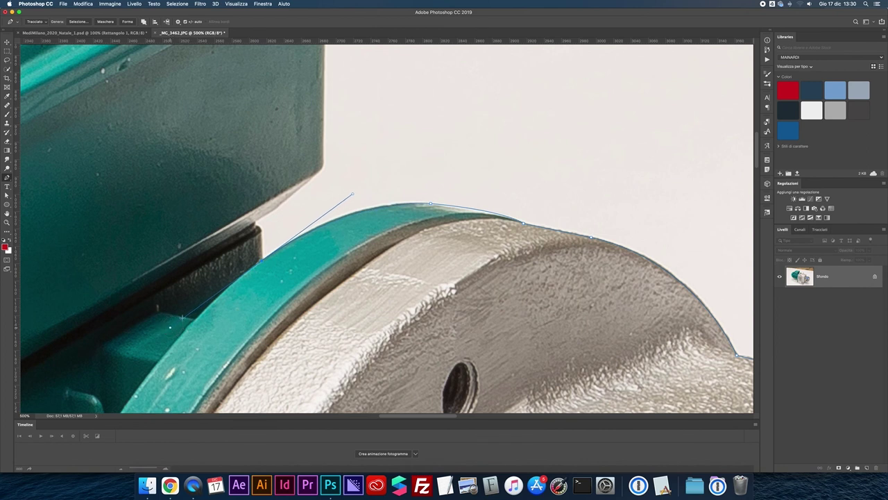
Anchor at the teal ring's corner and curve along its rounded edge
scroll(173, 326, "down", 1)
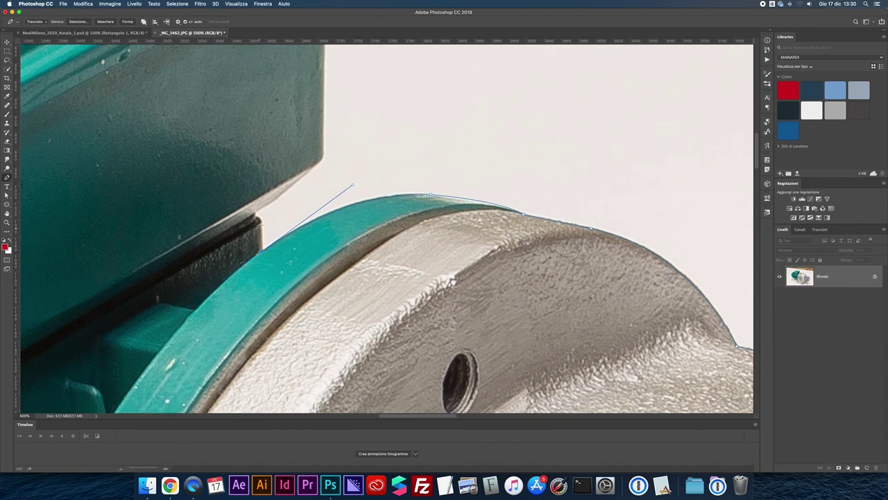
left_click(257, 219)
mouse_move(314, 168)
left_mouse_down()
mouse_move(324, 140)
mouse_move(361, 259)
left_mouse_up()
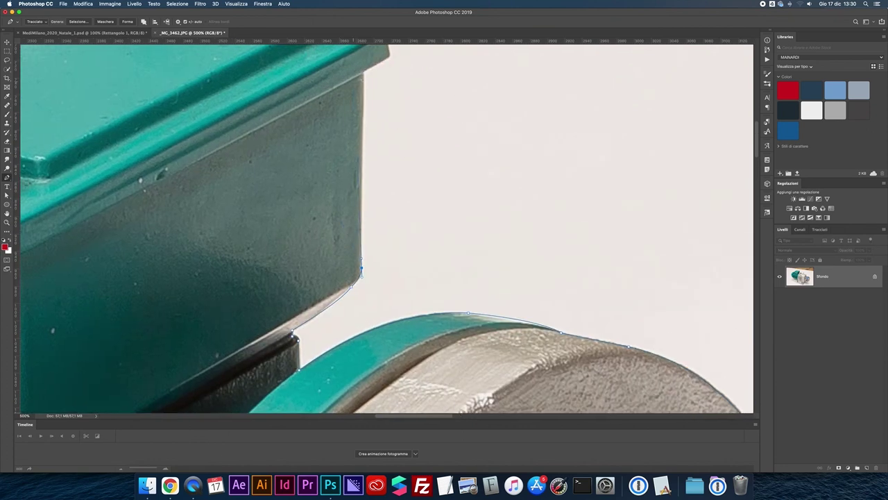
scroll(377, 173, "up", 5)
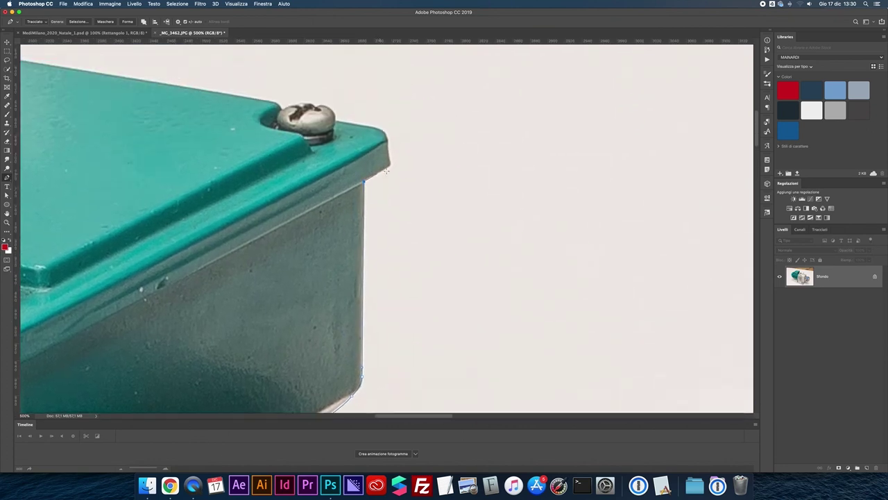
Run the path up the terminal box corner and around the first screw
left_click(391, 165)
left_click(387, 140)
left_click(364, 128)
left_click(336, 123)
scroll(372, 188, "up", 7)
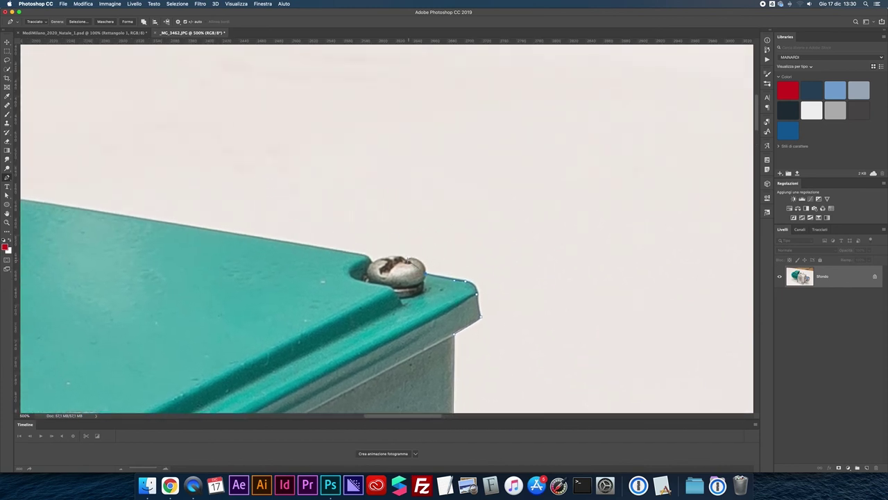
left_click_drag(408, 261, 424, 251)
left_click(407, 261, "alt")
left_click(366, 270)
Continue along the lid and over the second screw head down to the lid
left_click_drag(351, 256, 478, 265)
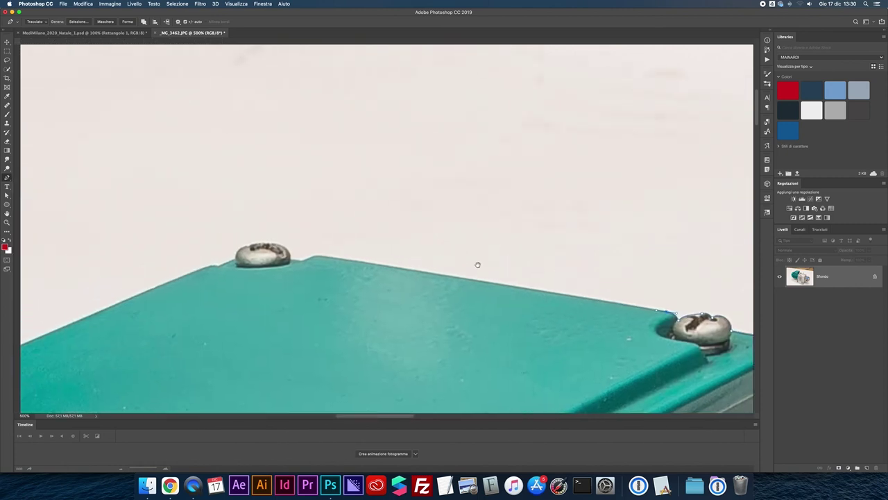
left_click_drag(309, 256, 301, 263)
left_click(303, 262)
left_click_drag(268, 242, 245, 245)
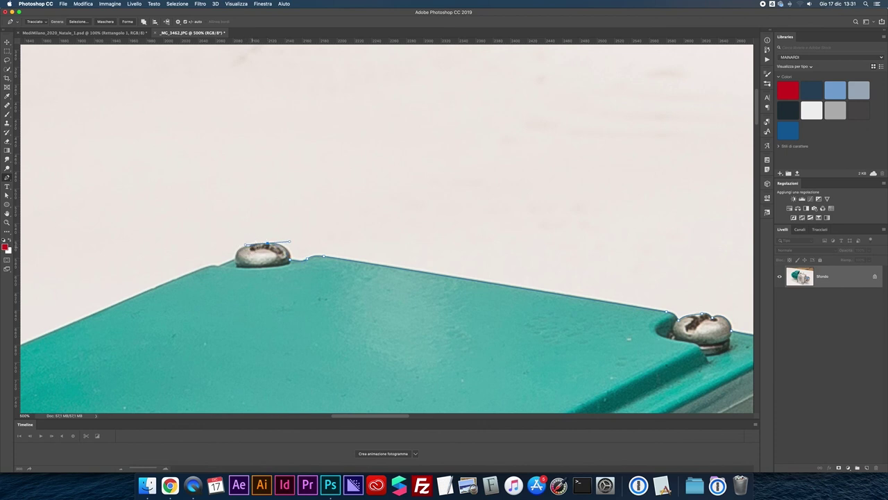
left_click(249, 245)
left_click_drag(235, 258, 235, 272)
left_click(215, 266)
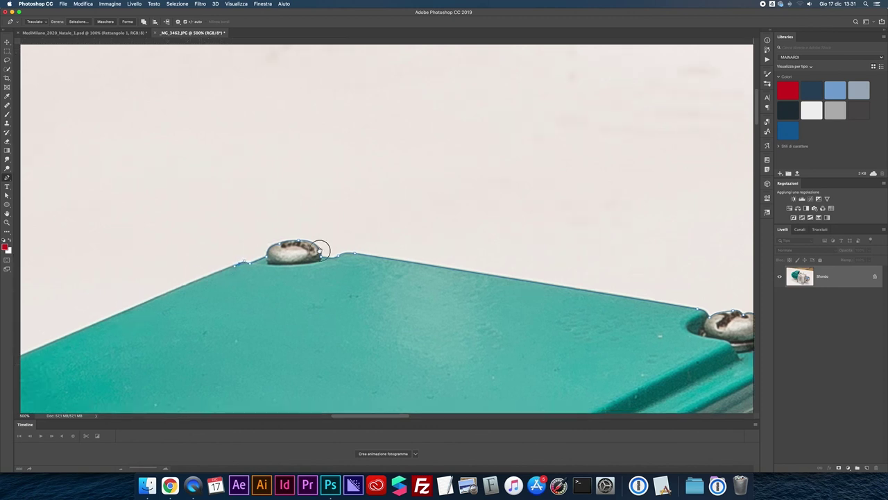
Anchor along the lid edge onto the lower screw's top
scroll(351, 292, "left", 10)
scroll(351, 293, "down", 2)
left_click(316, 325)
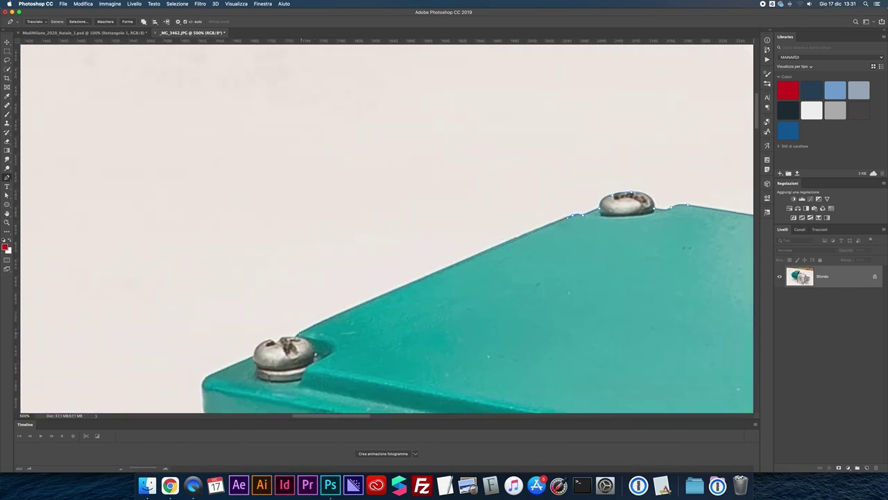
left_click(296, 334)
left_click(283, 336)
scroll(282, 337, "up", 1)
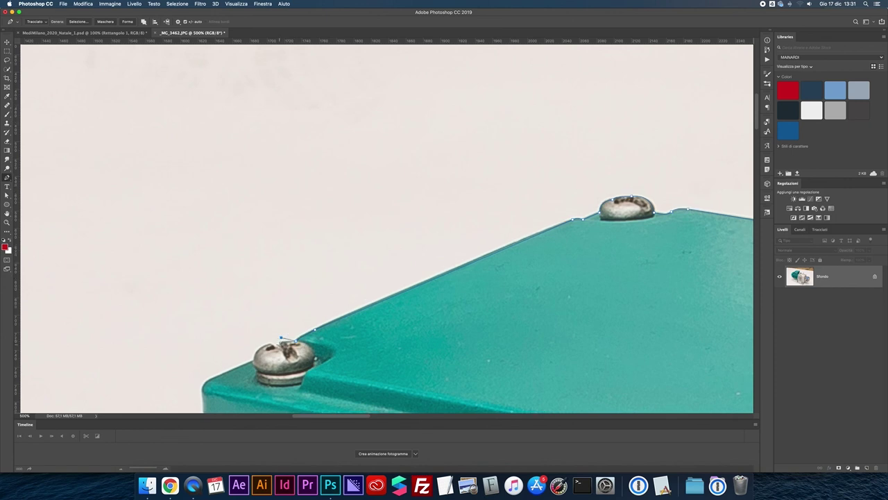
scroll(281, 341, "up", 3)
scroll(347, 305, "up", 3)
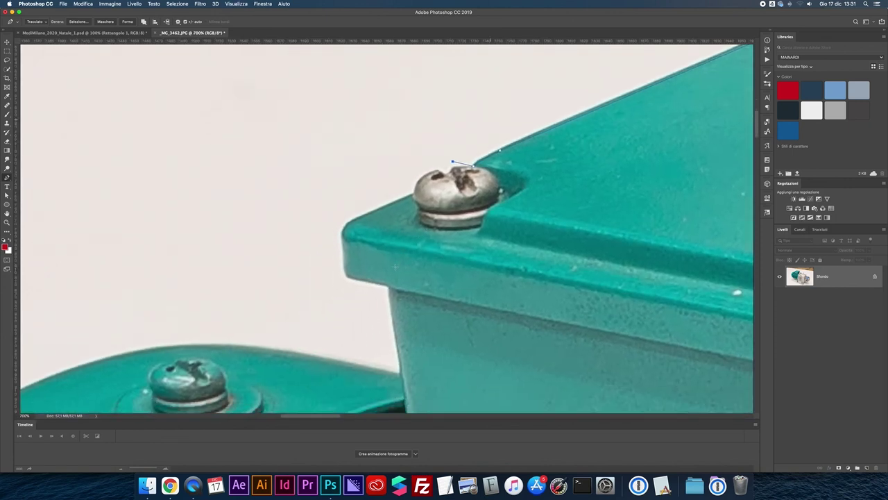
Zoomed in, trace the screw, the lid's rounded corner and down the box side
key("super+plus")
key("super+plus")
left_click(501, 121)
left_click(489, 135)
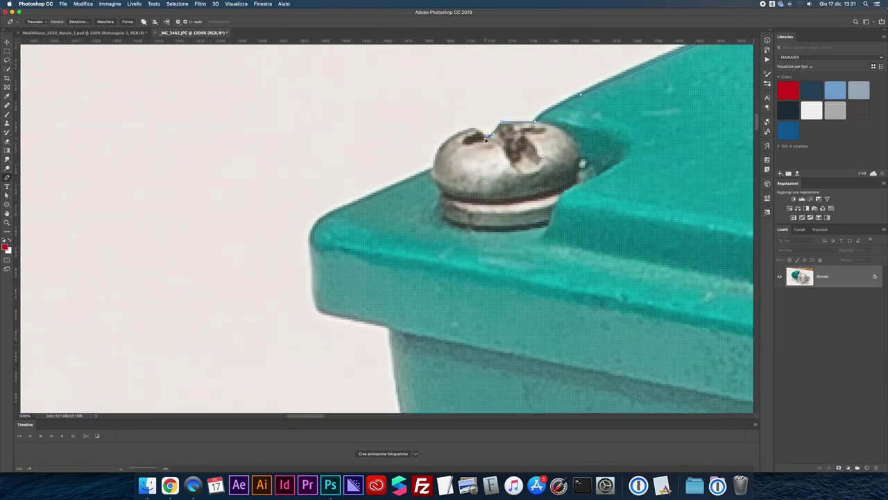
left_click(475, 128)
left_click_drag(431, 167, 426, 203)
left_click(331, 210)
left_click_drag(309, 246, 311, 271)
left_click(315, 302)
Curve the path where the box meets the casing and along the fan cover's top
left_click_drag(338, 318, 370, 325)
scroll(401, 340, "down", 6)
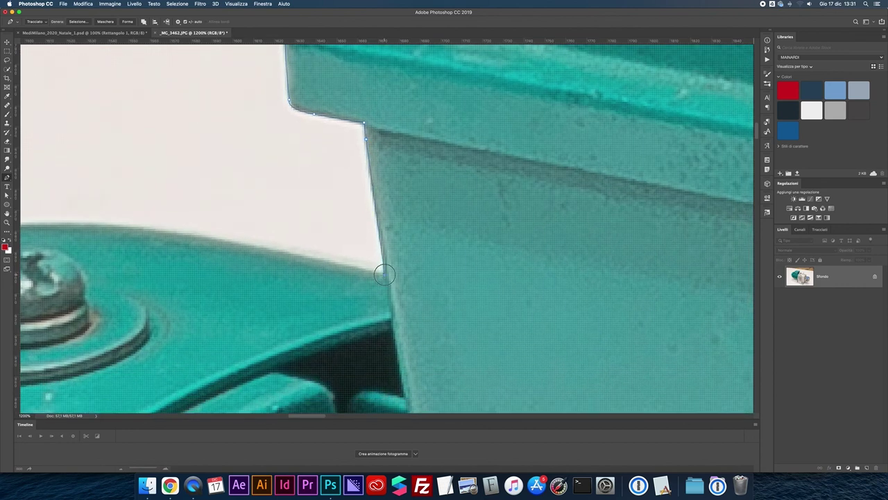
scroll(385, 275, "down", 3)
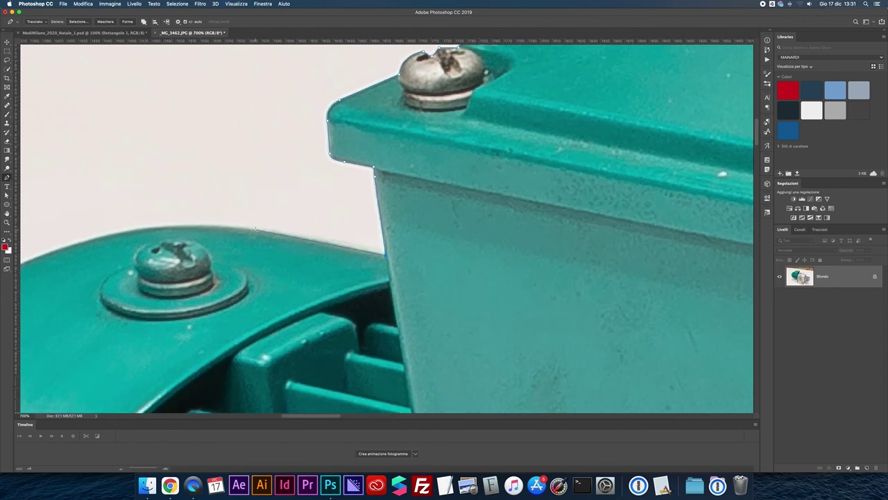
scroll(208, 227, "down", 1)
scroll(173, 227, "left", 3)
scroll(160, 227, "left", 3)
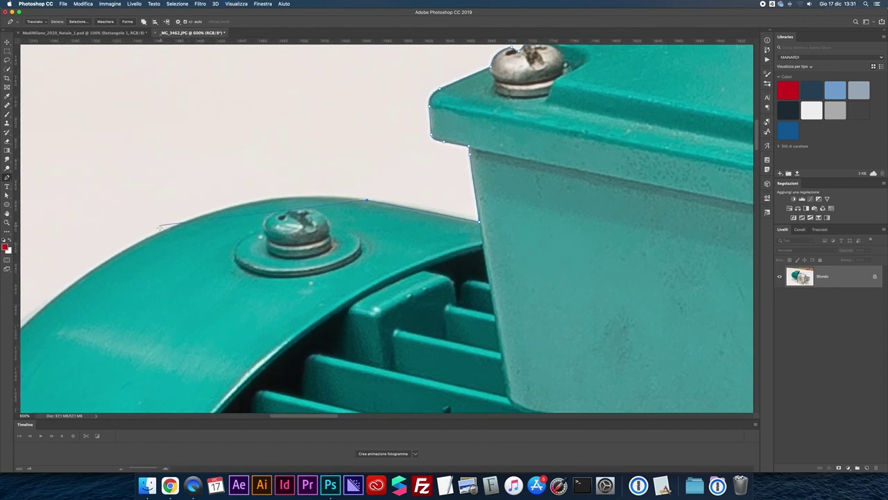
key("super+minus")
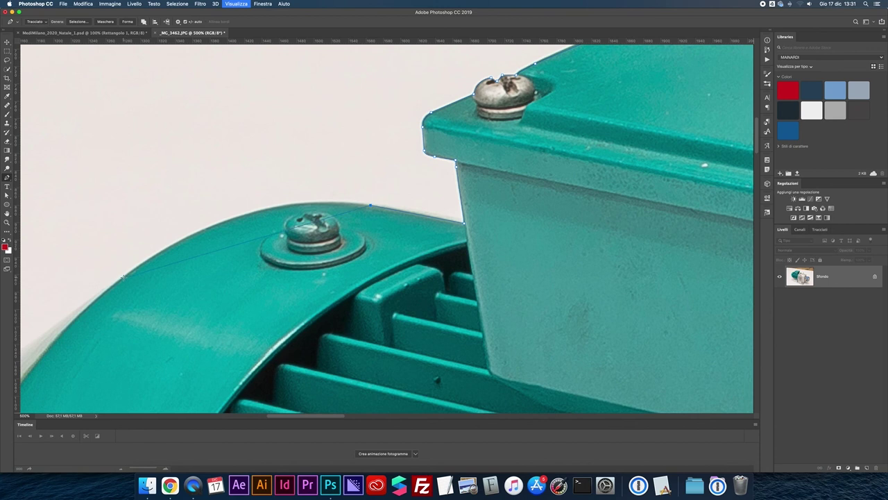
scroll(123, 277, "left", 5)
left_click_drag(211, 276, 82, 373)
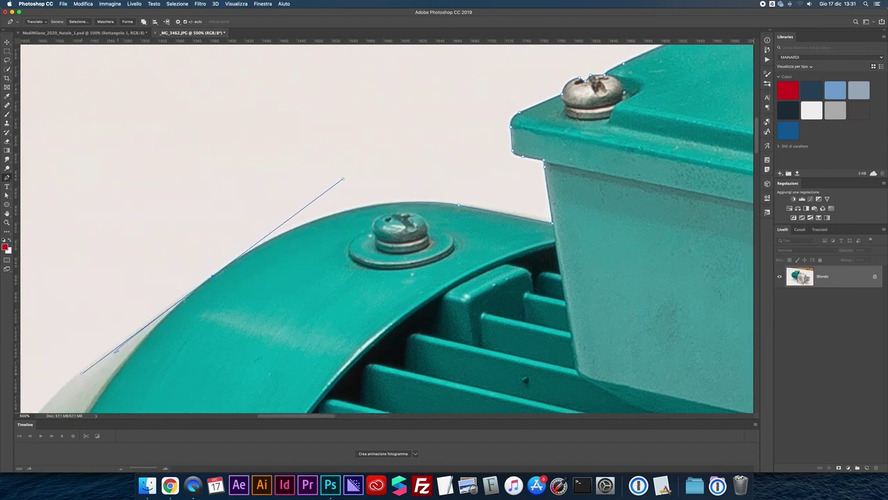
Follow the casing's curved left edge down to the lower bolt head
scroll(377, 155, "left", 10)
scroll(377, 155, "down", 5)
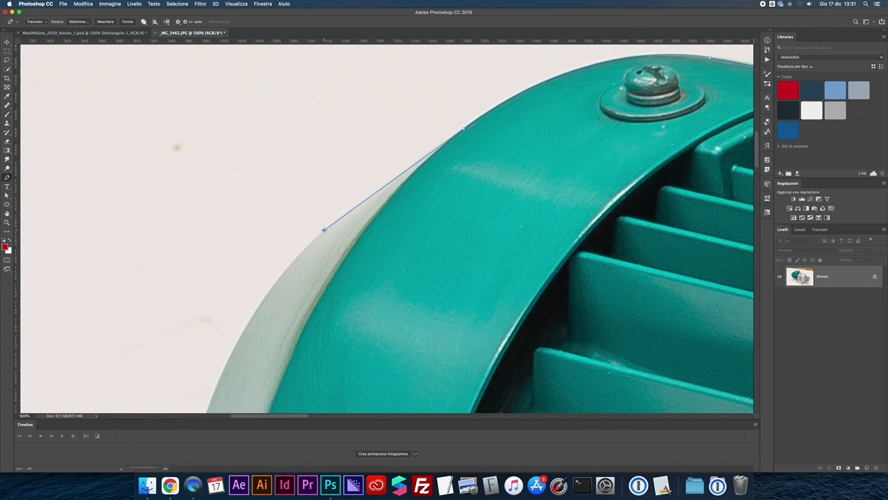
scroll(324, 229, "down", 3)
scroll(323, 229, "right", 1)
scroll(298, 333, "up", 2)
scroll(312, 317, "up", 2)
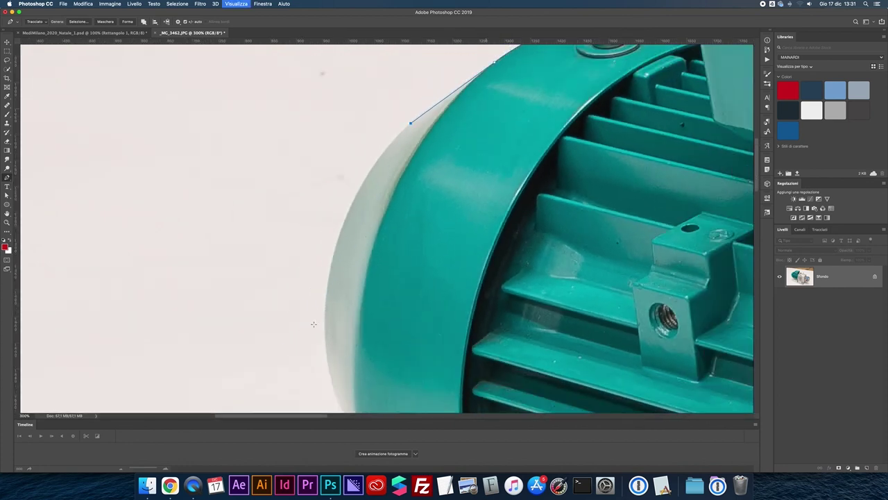
left_click_drag(324, 323, 322, 408)
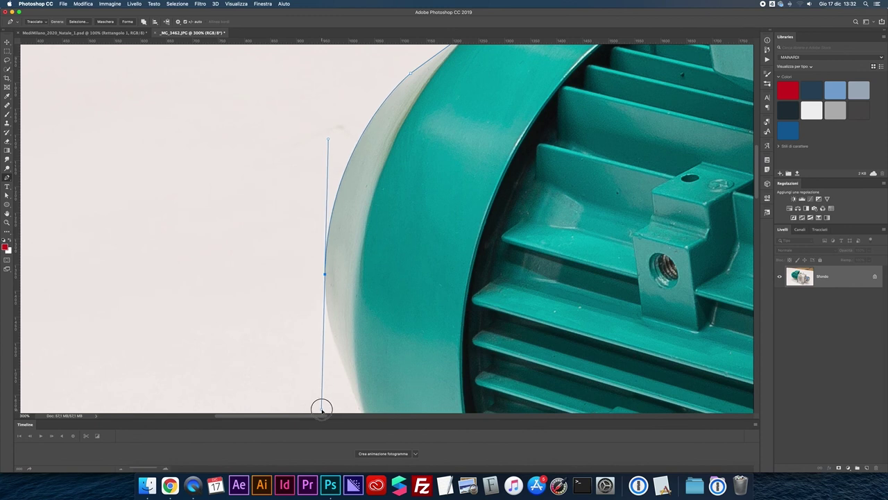
scroll(357, 321, "down", 5)
scroll(358, 320, "right", 2)
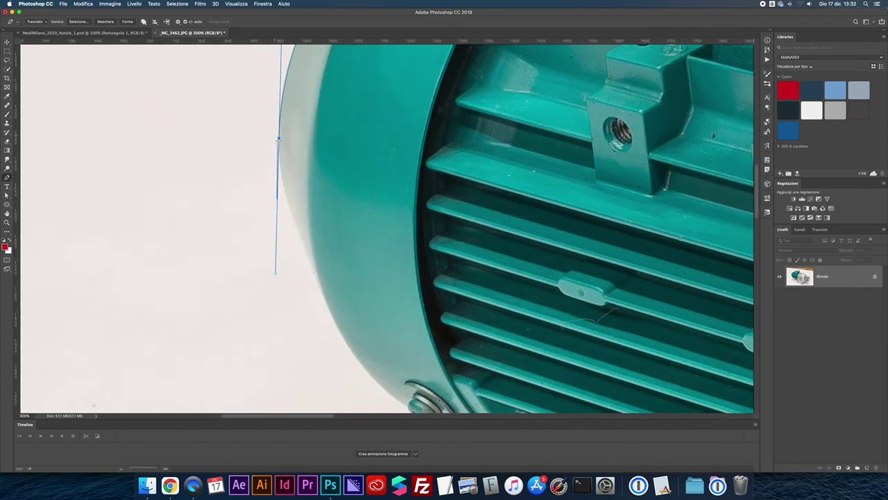
left_click_drag(293, 217, 303, 244)
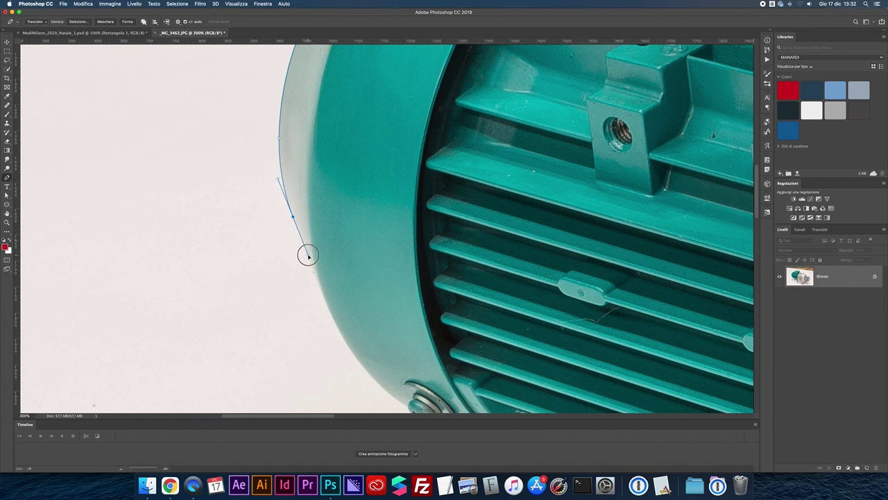
left_click_drag(302, 243, 298, 234)
left_click(321, 295)
left_click_drag(342, 332, 299, 220)
left_click_drag(354, 288, 411, 320)
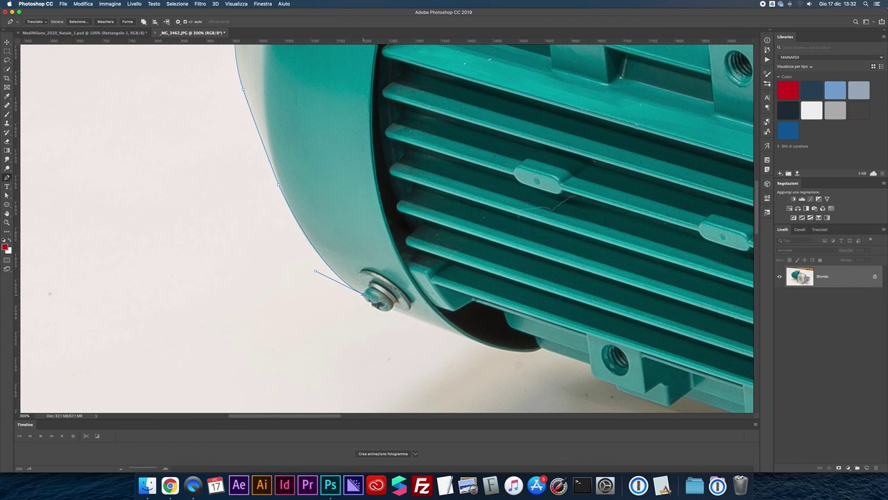
Curve the pen path around the bolt and under the dark recess
key("super+plus")
key("super+plus")
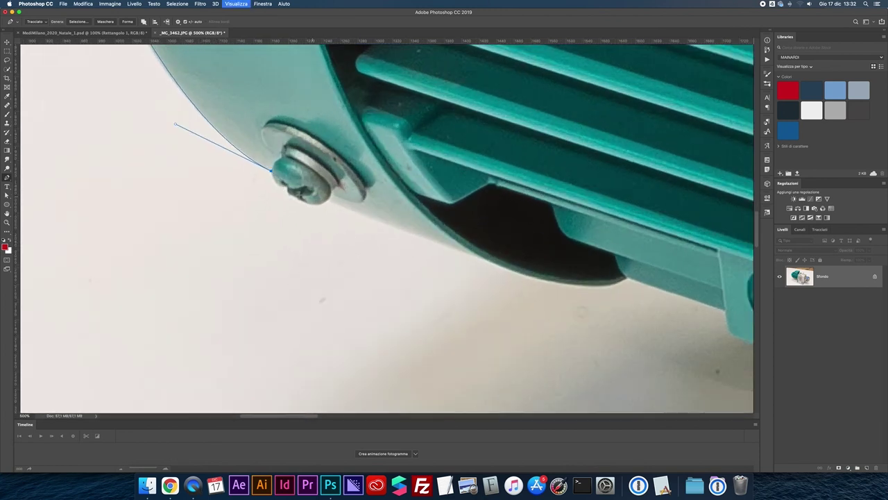
left_click(286, 193)
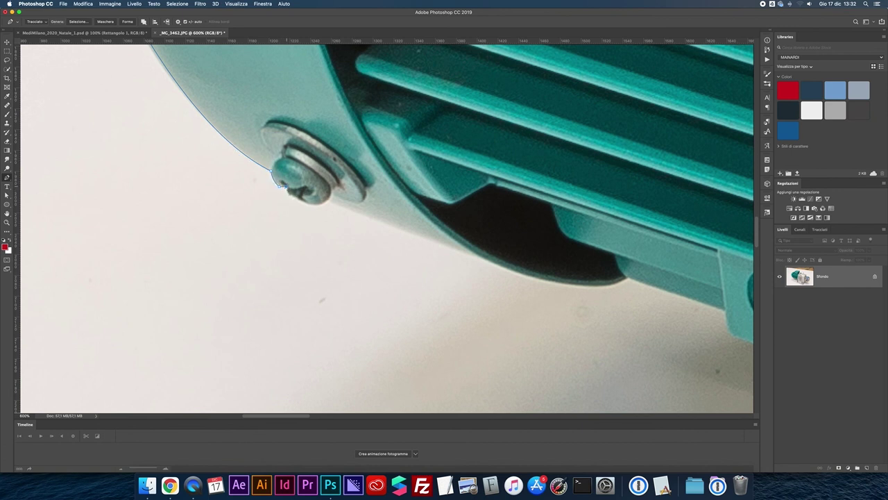
left_click_drag(329, 200, 342, 186)
left_click(488, 263)
scroll(417, 243, "right", 10)
scroll(416, 243, "down", 3)
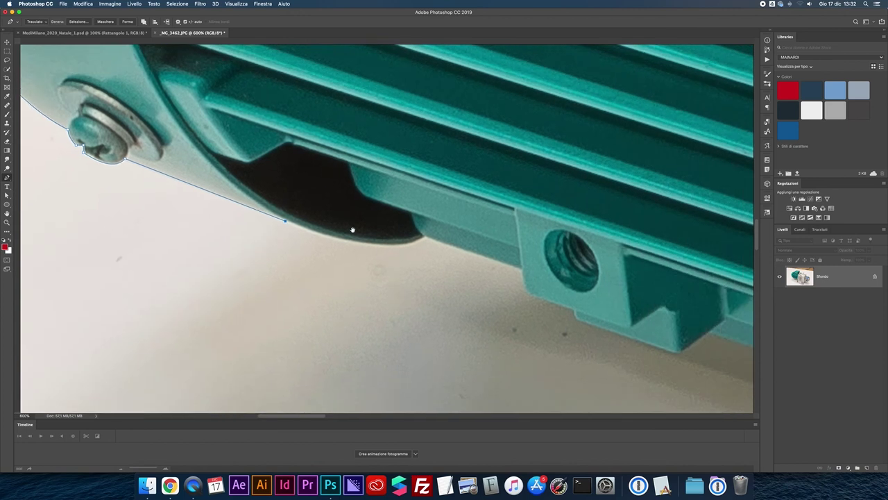
left_click_drag(414, 227, 465, 205)
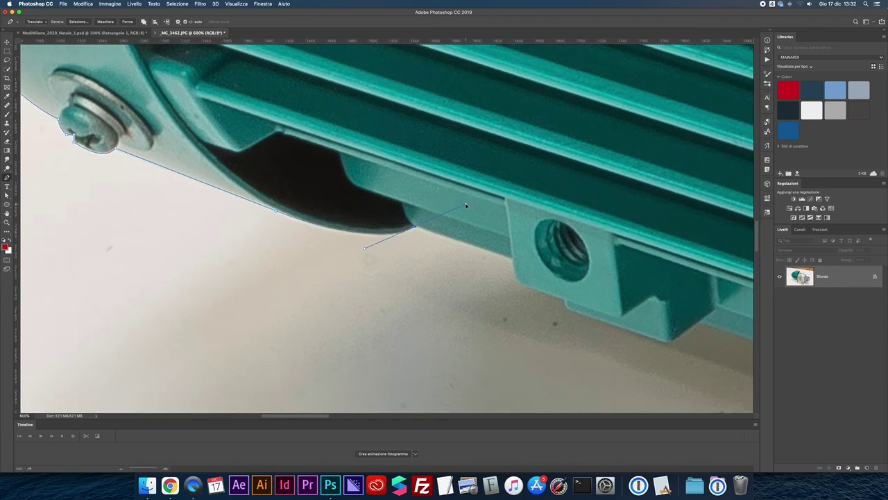
Trace the first mounting lug's rounded corner and bottom edge
left_click(512, 259)
left_click_drag(520, 275, 530, 296)
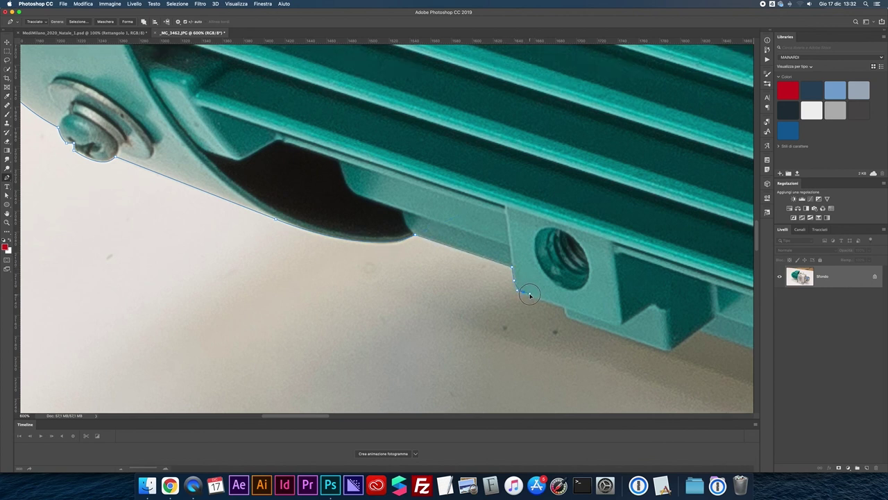
left_click(530, 295)
left_click(564, 307)
left_click_drag(567, 309, 486, 246)
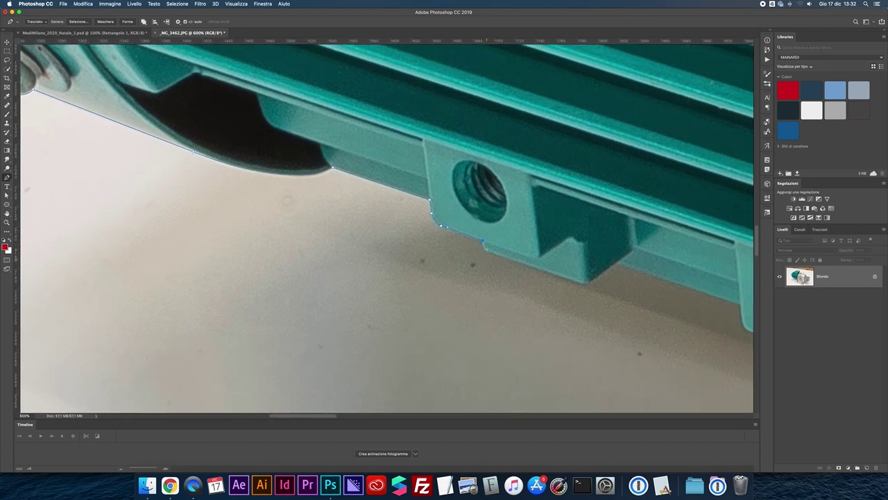
left_click_drag(490, 252, 499, 257)
Extend the path down the next lug's edge, around its corner and along its bottom
left_click_drag(647, 266, 512, 222)
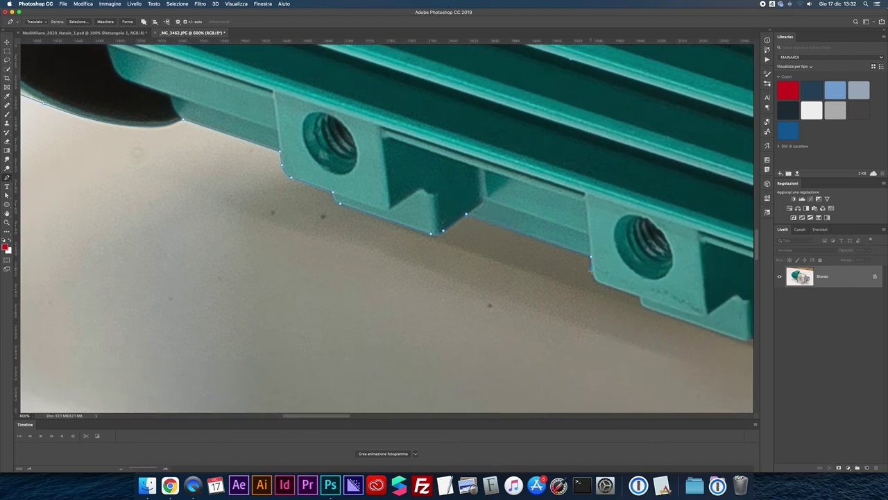
left_click_drag(595, 282, 608, 286)
scroll(387, 225, "down", 5)
scroll(387, 225, "right", 5)
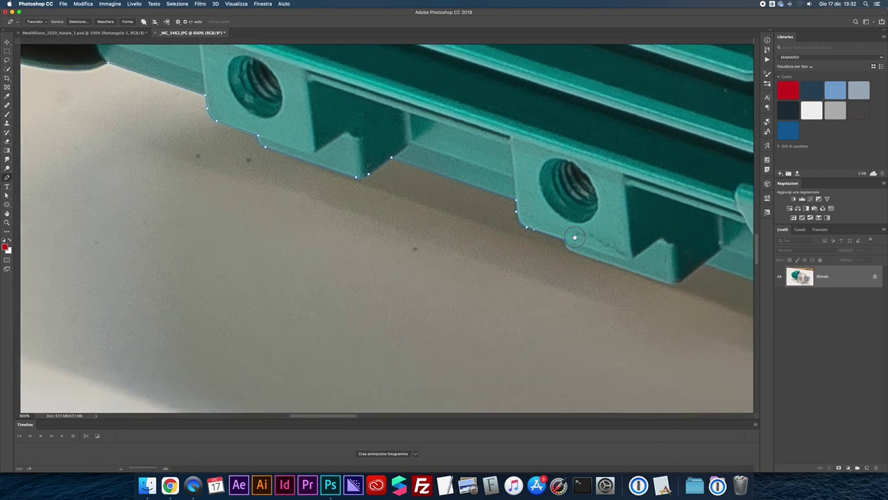
left_click_drag(556, 240, 563, 242)
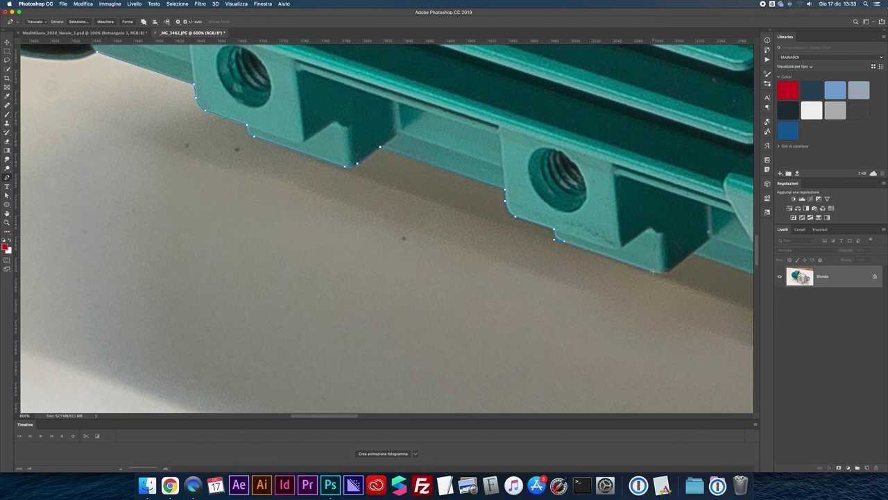
left_click(665, 272)
left_click(678, 263)
Curve the path along the flange's rounded edge to meet the grey housing
scroll(693, 251, "right", 1)
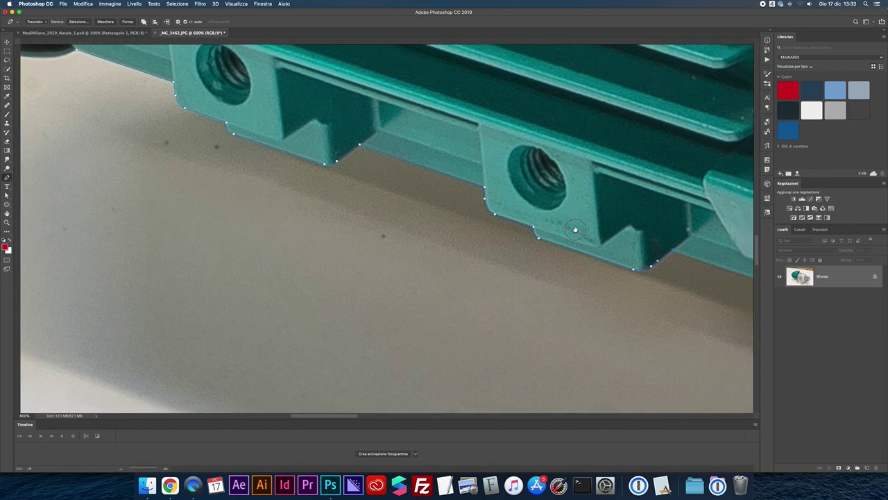
scroll(575, 228, "down", 2)
scroll(576, 229, "right", 8)
scroll(636, 254, "down", 1)
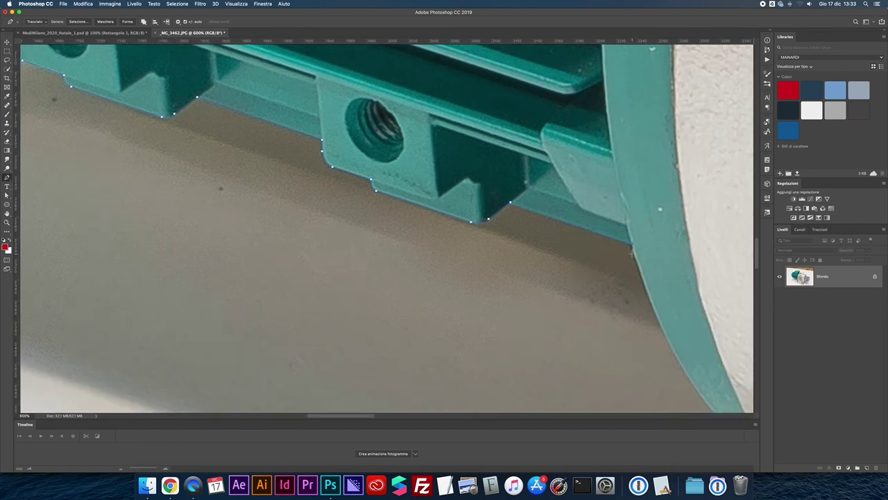
scroll(618, 292, "down", 1)
scroll(597, 335, "down", 1)
scroll(597, 334, "down", 2)
scroll(597, 335, "right", 2)
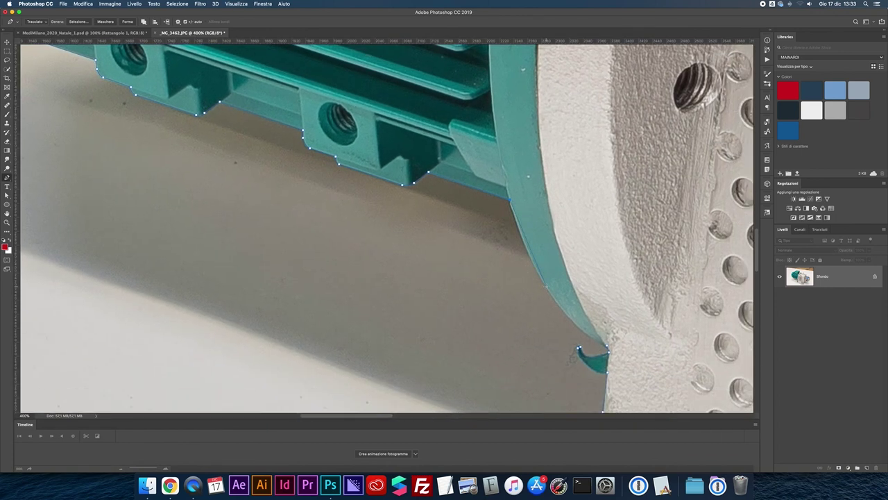
left_click_drag(608, 348, 674, 373)
scroll(674, 373, "down", 1)
scroll(674, 374, "down", 1)
scroll(674, 373, "down", 1)
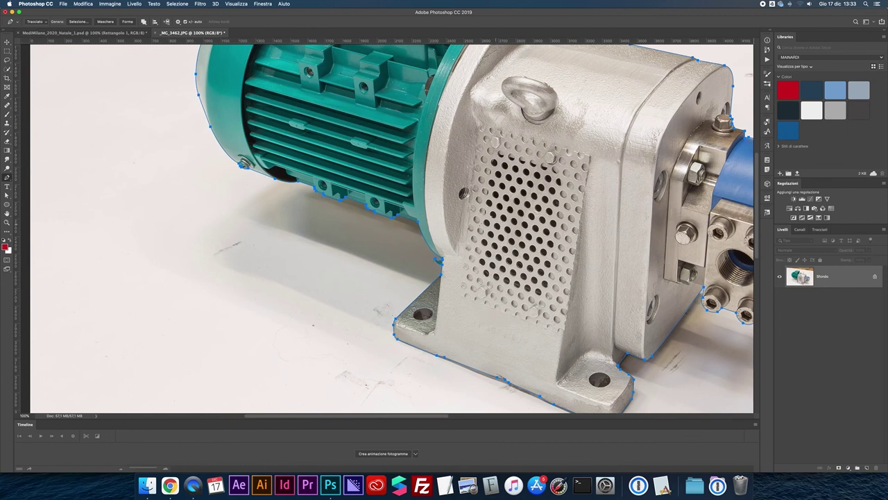
Save the work path in the Paths panel as Tracciato1
scroll(603, 227, "down", 1)
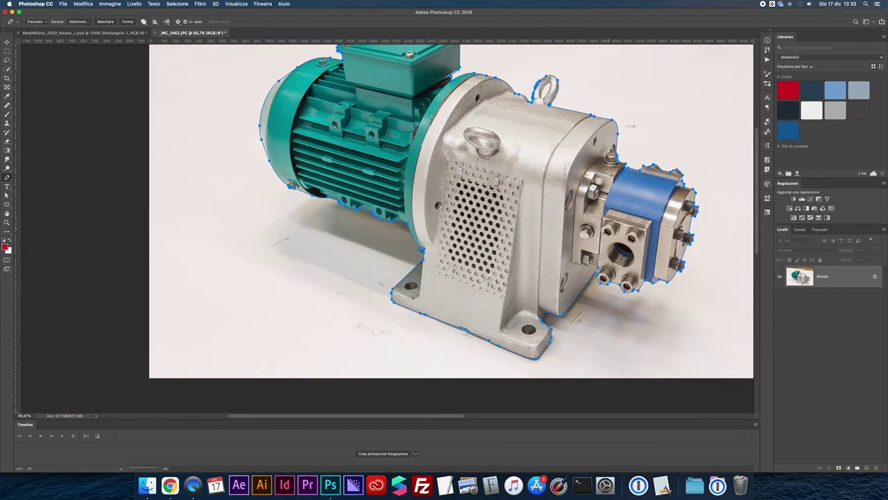
left_click(819, 230)
left_click(883, 232)
left_click(883, 231)
left_click(883, 232)
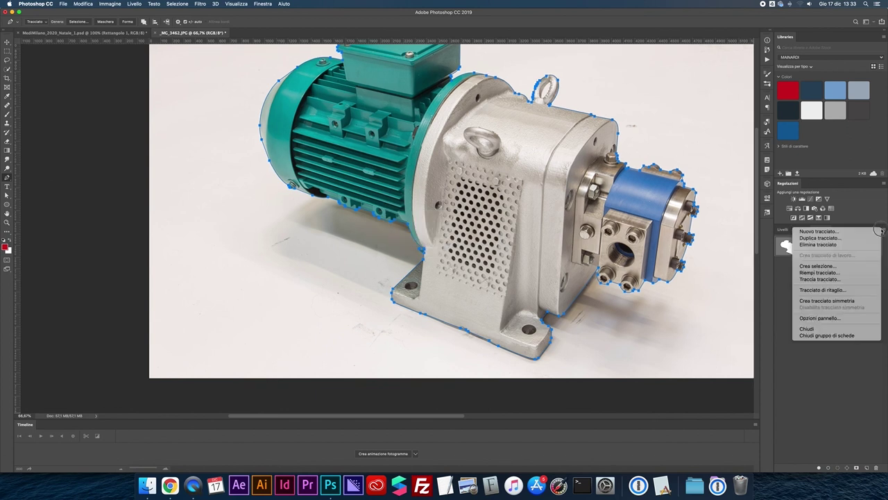
left_click(826, 289)
key("Return")
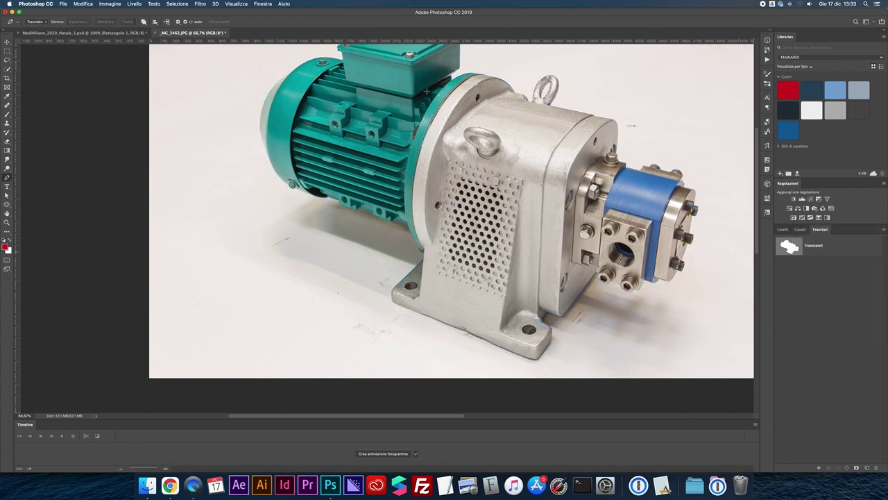
Check the path combination options, then zoom in on the image
left_click(143, 22)
left_click(163, 32)
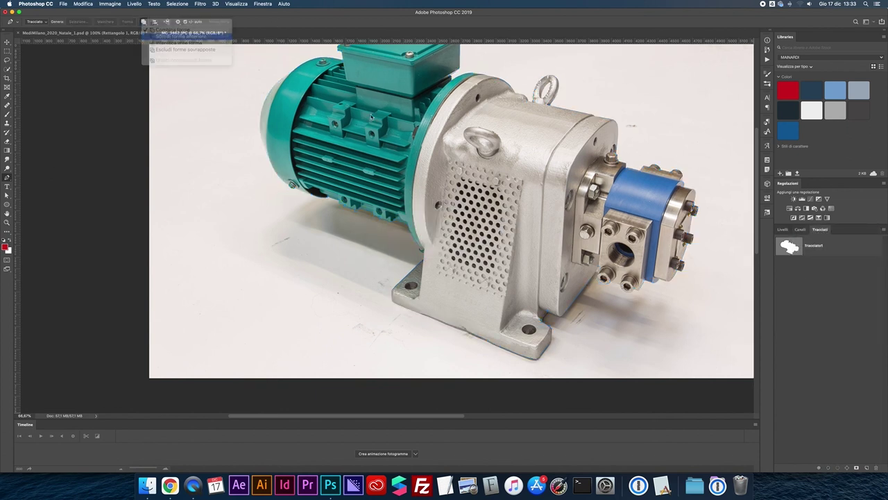
key("ctrl+1")
Zoom in on the eyebolt ring and reactivate Tracciato1 for editing
scroll(389, 229, "up", 3)
scroll(389, 229, "right", 3)
key("ctrl+plus")
key("ctrl+plus")
scroll(389, 229, "up", 1)
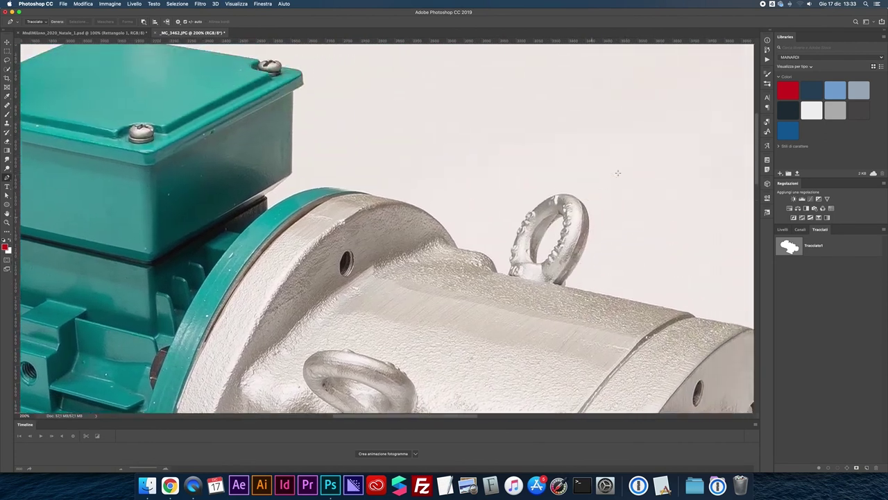
key("ctrl+plus")
left_click(790, 247)
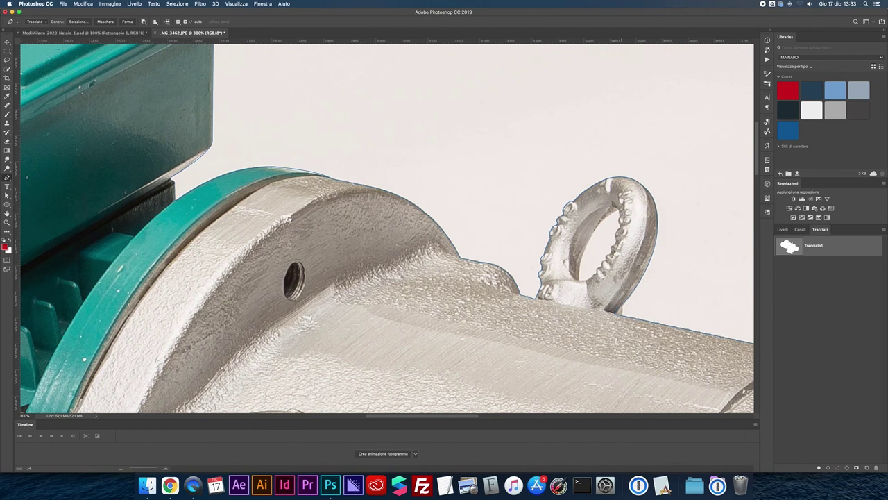
key("ctrl+plus")
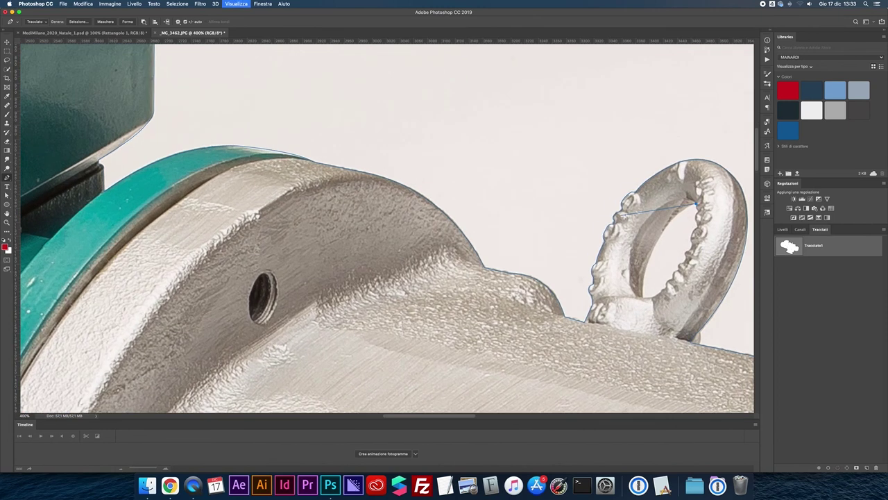
scroll(625, 219, "right", 2)
key("ctrl+plus")
key("ctrl+plus")
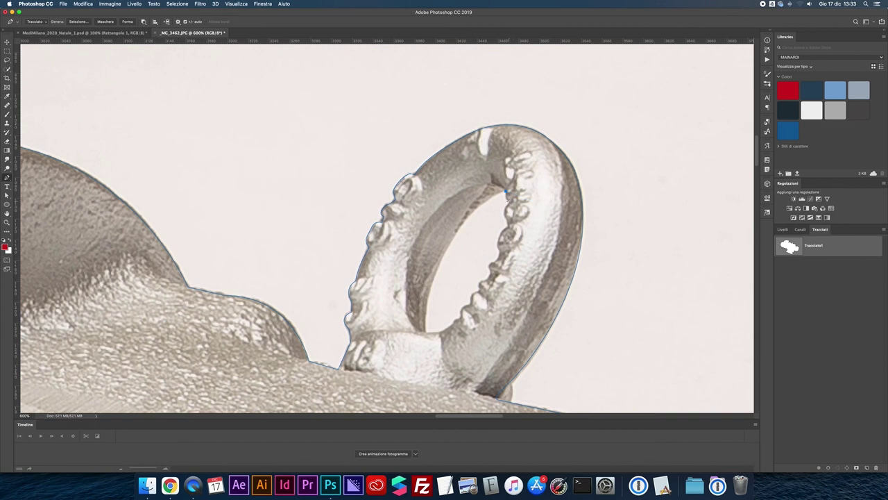
Trace anchors down the eyebolt ring's inner edge
left_click(506, 211)
left_click(507, 221)
left_click(499, 248)
left_click(485, 263)
left_click(490, 267)
left_click(486, 280)
left_click(478, 284)
left_click(478, 292)
Close the hole's outline at its bottom and top, then load Tracciato1 as a selection
left_click(472, 302)
left_click(461, 316)
scroll(458, 318, "down", 1)
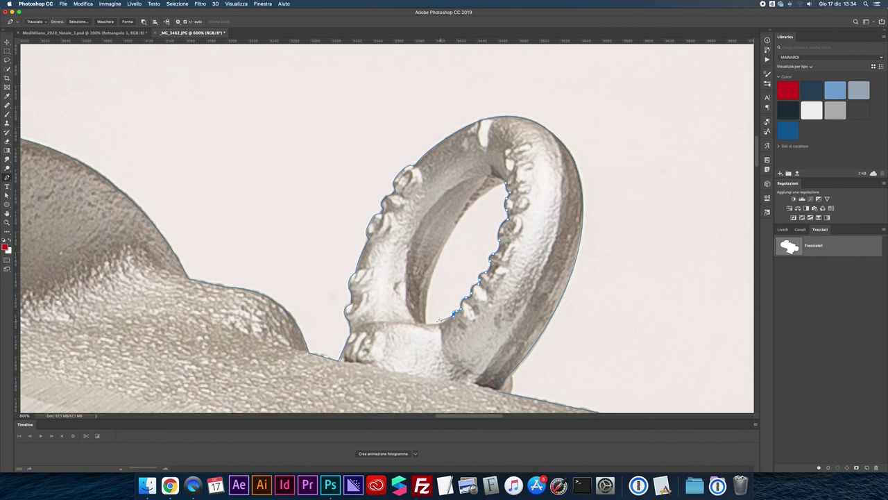
left_click(427, 323)
left_click_drag(464, 212, 511, 163)
left_click(507, 185)
left_click(789, 246, "super")
left_click(782, 229)
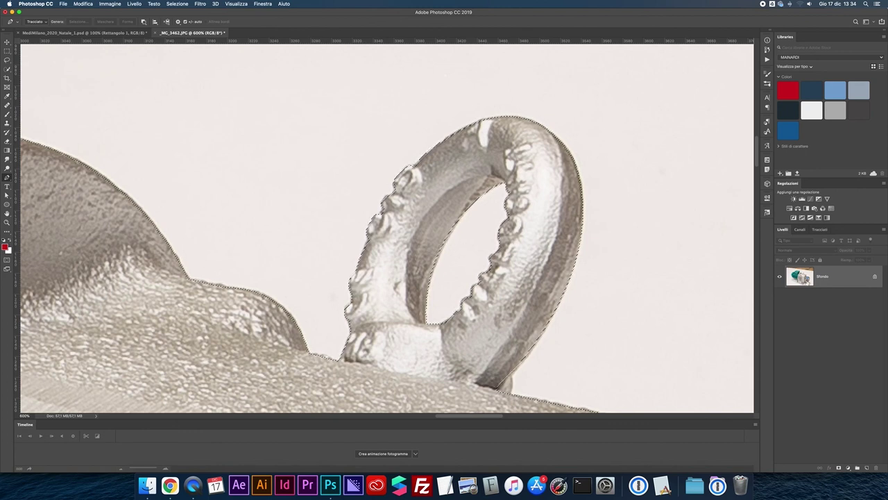
Mask the layer with the selection, fit the image on screen, and flatten it
key("super+alt+m")
key("super+0")
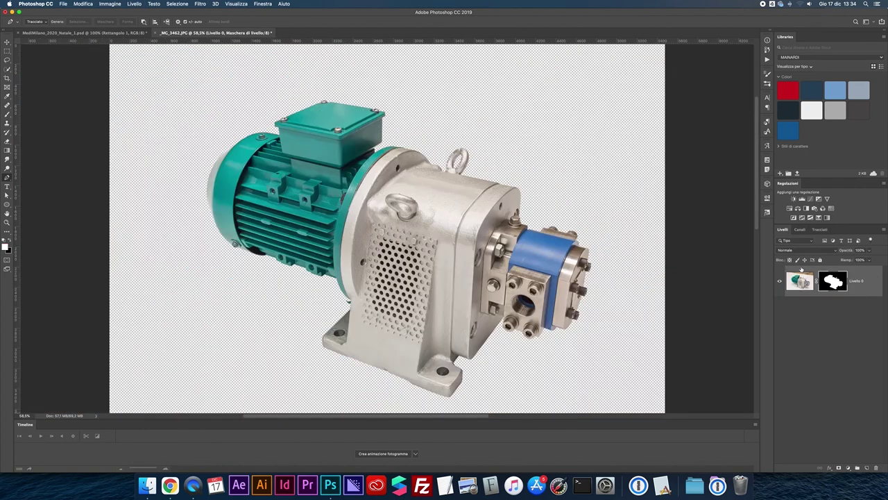
left_click(883, 229)
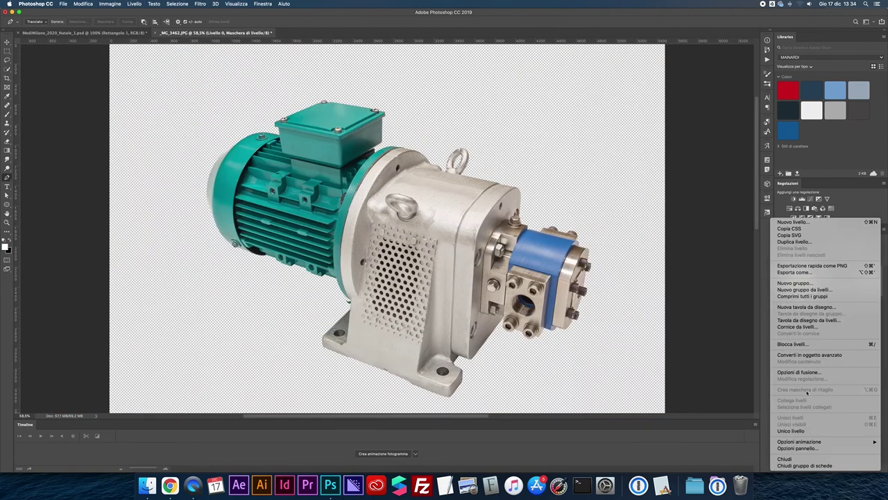
left_click(792, 427)
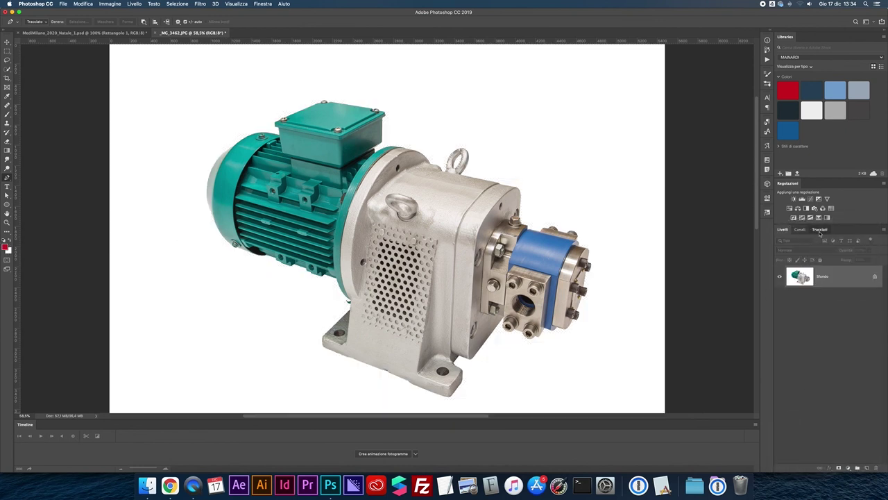
Set Tracciato1 as the document's clipping path
left_click(820, 229)
left_click(874, 240)
left_click(881, 232)
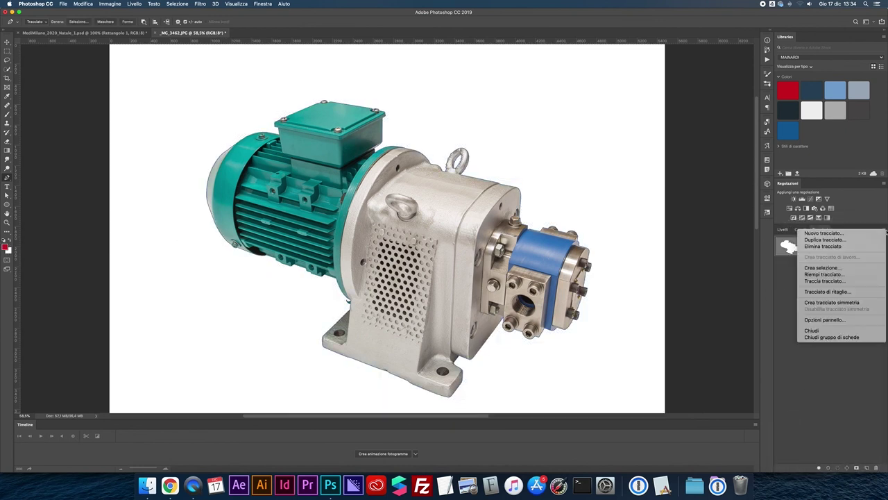
left_click(843, 291)
key("Return")
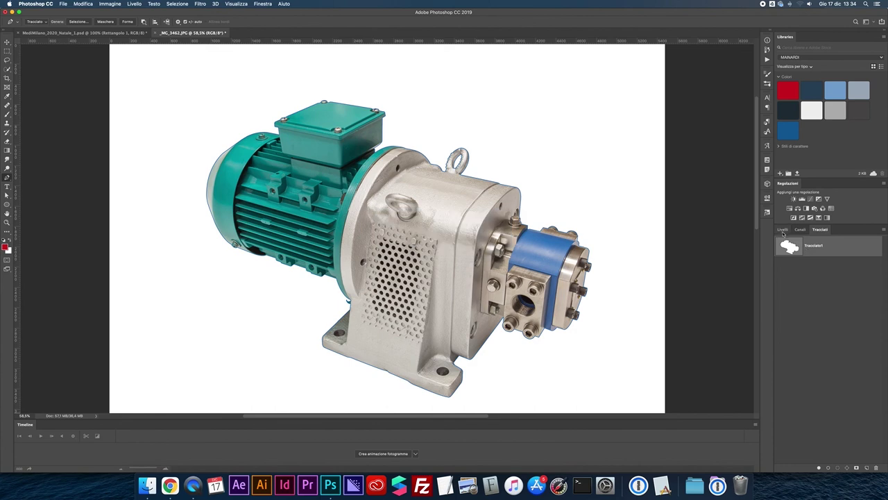